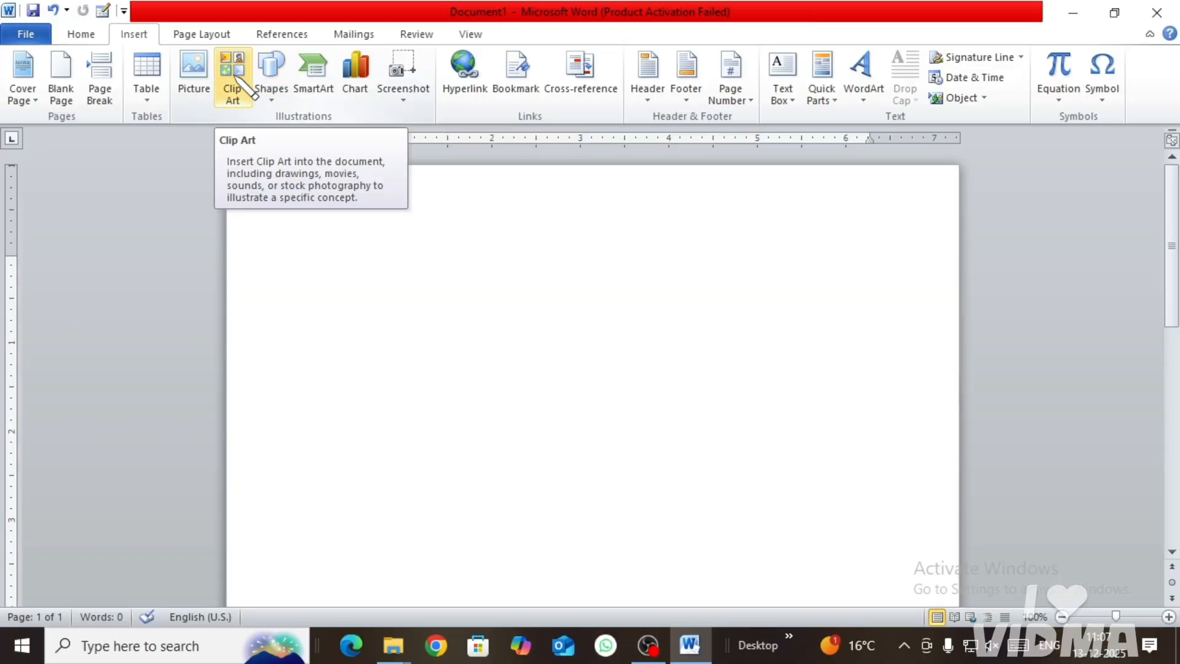
Step: Insert the race car clip art from a search for "CAR" and enlarge it to about 2.27" high by 4.95" wide
{"action": "left_click", "coordinate": [235, 78]}
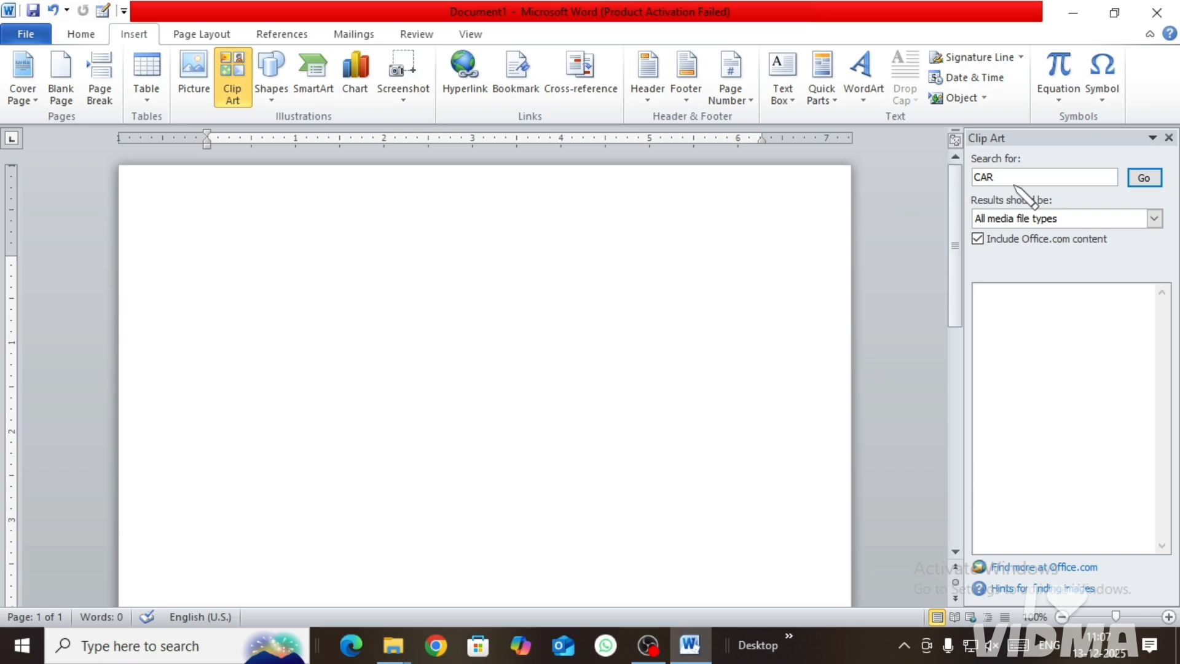
{"action": "left_click", "coordinate": [1144, 179]}
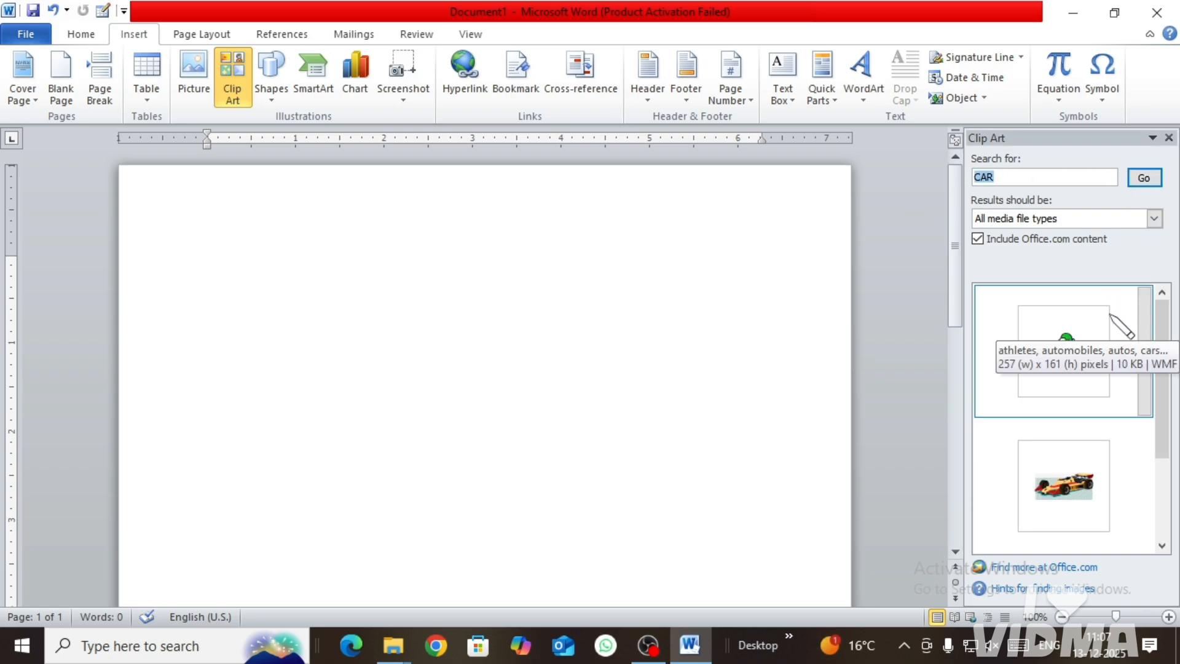
{"action": "scroll", "coordinate": [1130, 455], "scroll_direction": "down", "scroll_amount": 1}
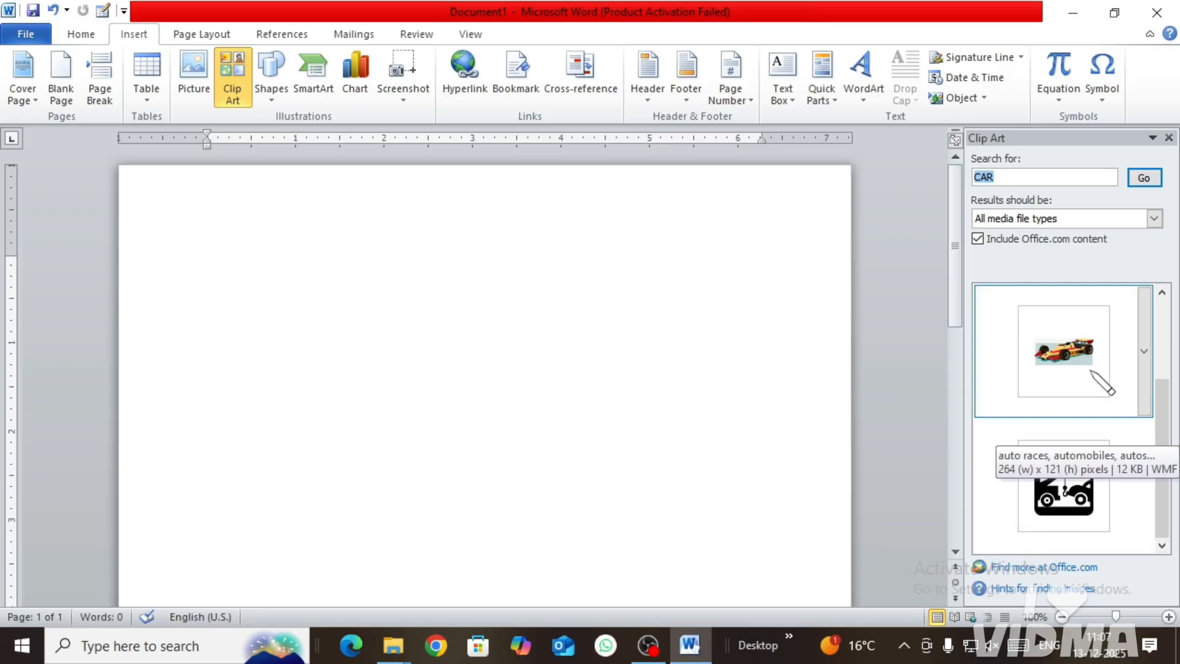
{"action": "left_click", "coordinate": [1094, 372]}
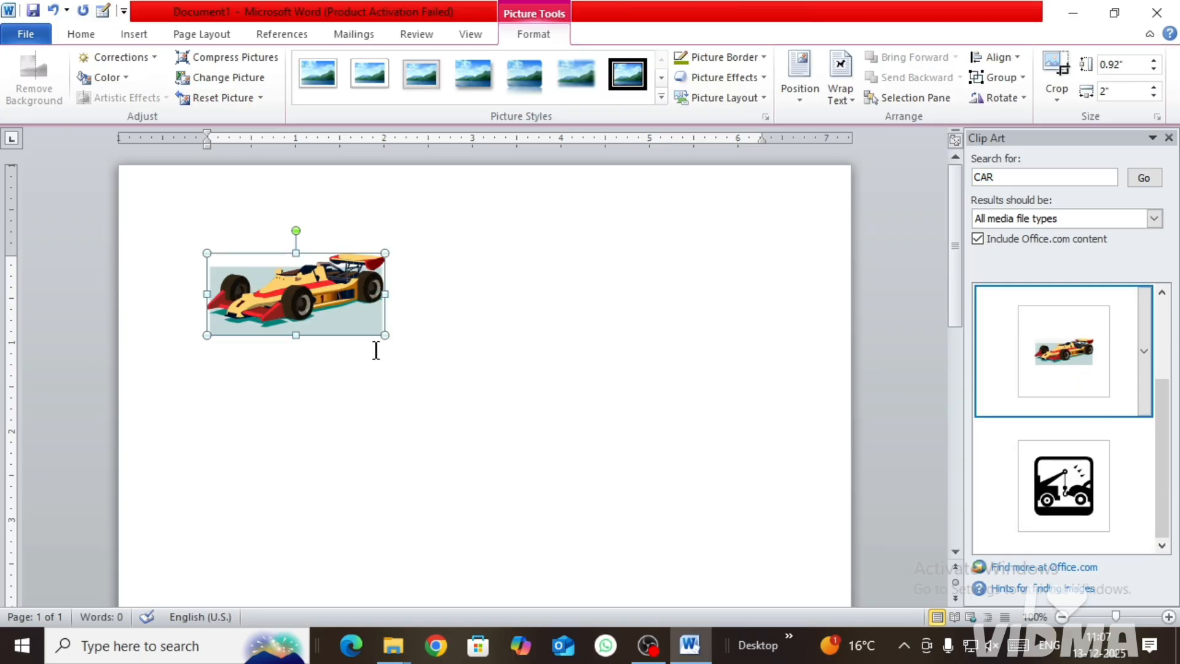
{"action": "left_click_drag", "start_coordinate": [385, 335], "coordinate": [645, 455]}
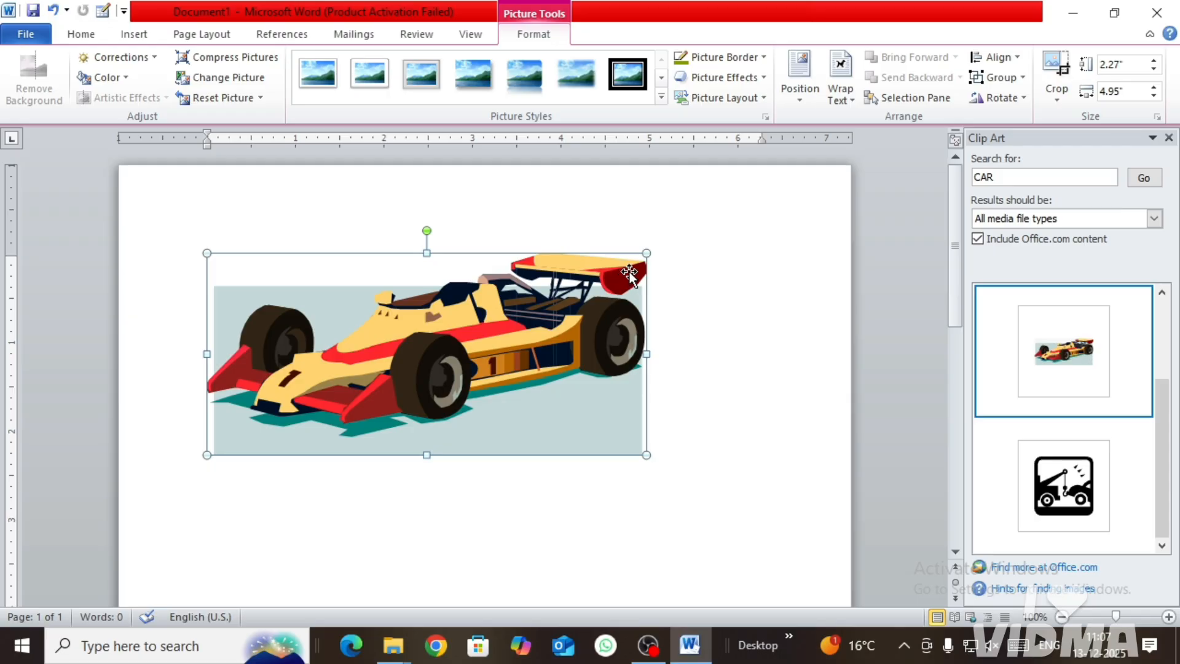
Step: Insert the clip art of two computers and a globe from a "computer" search and enlarge it to about 2.64" by 3.07"
{"action": "left_click", "coordinate": [1010, 179]}
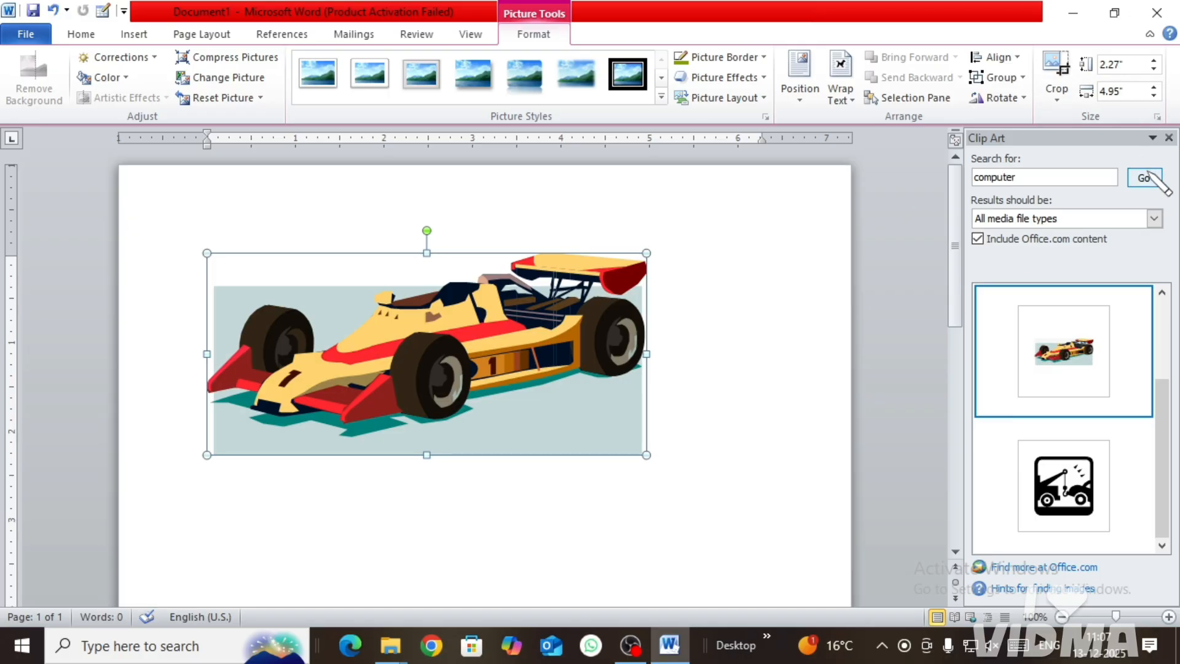
{"action": "left_click", "coordinate": [1143, 177]}
{"action": "scroll", "coordinate": [1114, 455], "scroll_direction": "down", "scroll_amount": 5}
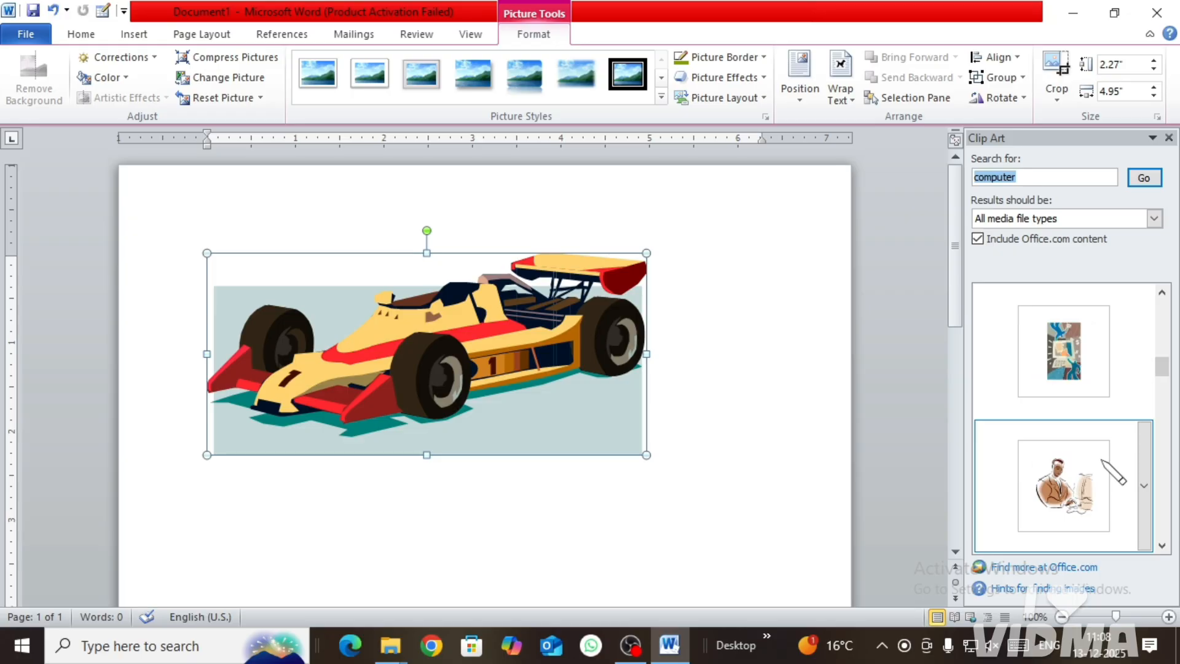
{"action": "scroll", "coordinate": [1100, 406], "scroll_direction": "down", "scroll_amount": 3}
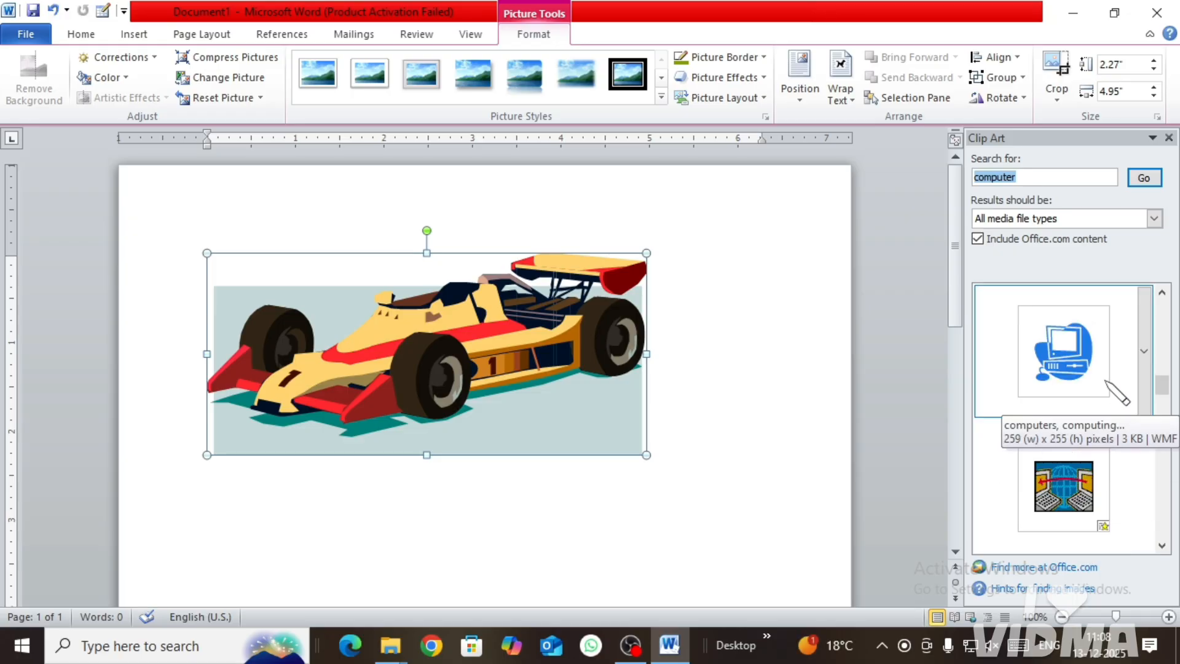
{"action": "left_click", "coordinate": [1069, 485]}
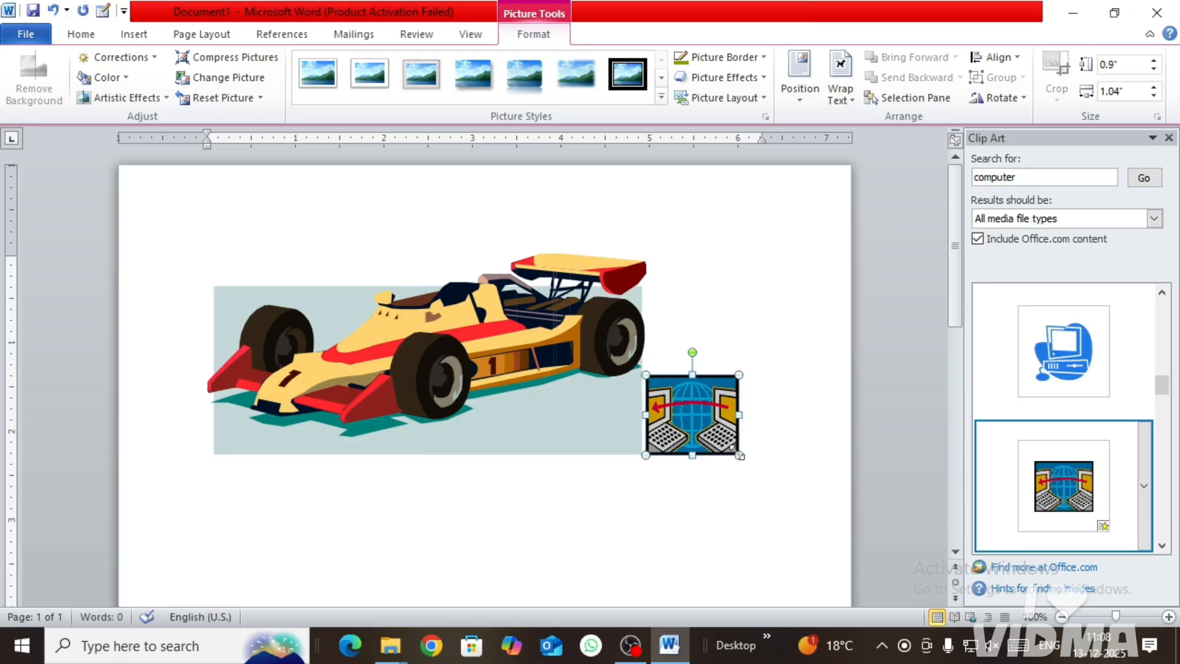
{"action": "left_click_drag", "start_coordinate": [738, 455], "coordinate": [844, 548]}
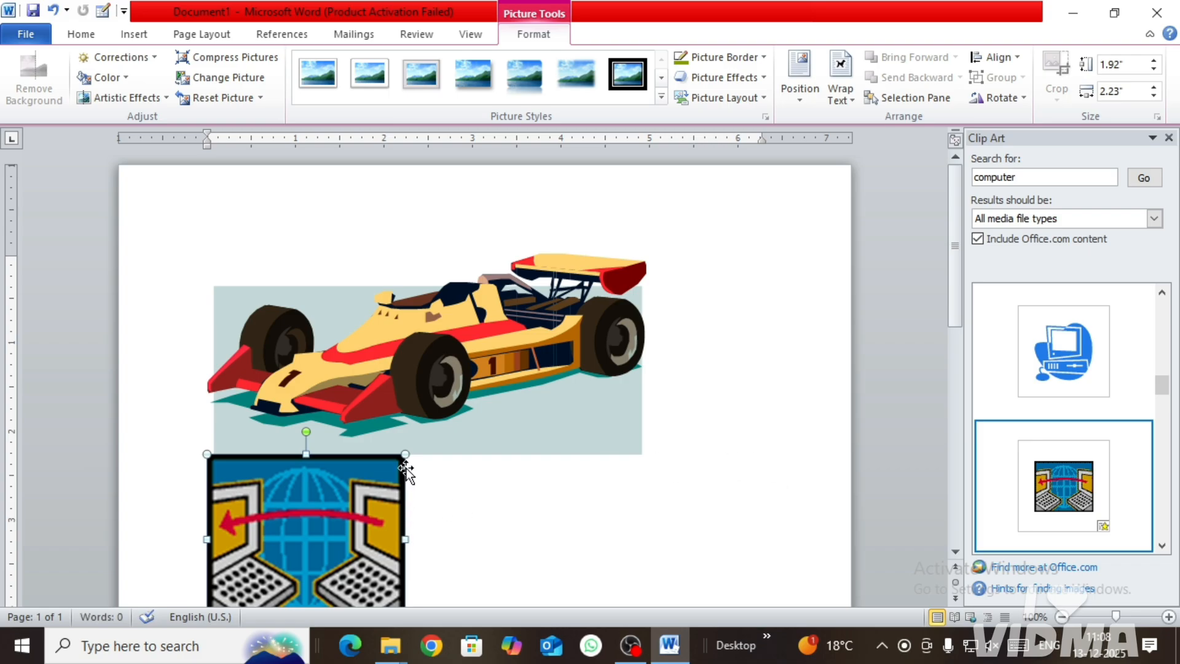
{"action": "left_click_drag", "start_coordinate": [405, 454], "coordinate": [480, 408]}
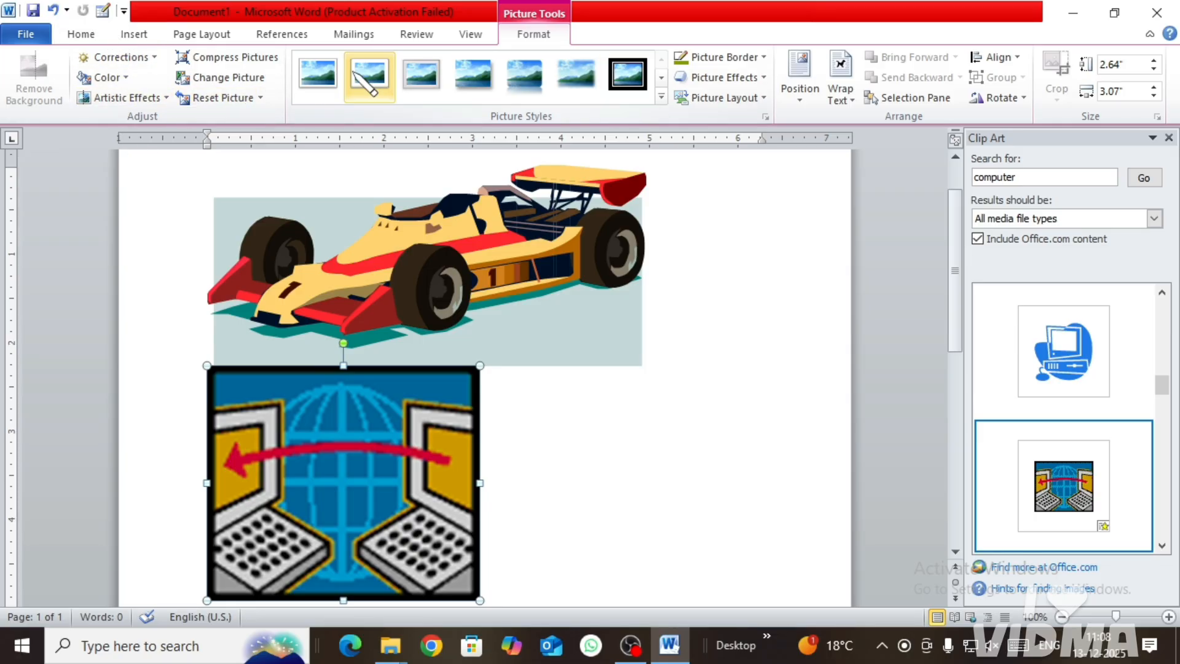
Step: Close the clip art search and delete both the race car and computer pictures from the page
{"action": "left_click", "coordinate": [134, 35]}
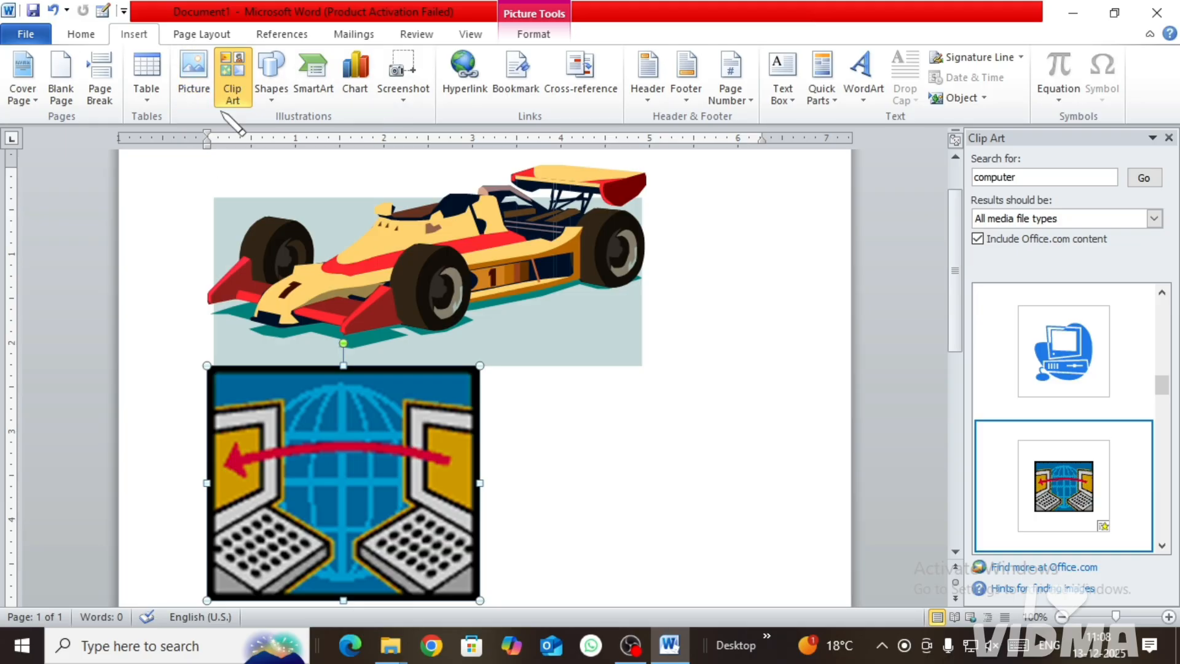
{"action": "left_click", "coordinate": [1169, 137]}
{"action": "left_click", "coordinate": [636, 242]}
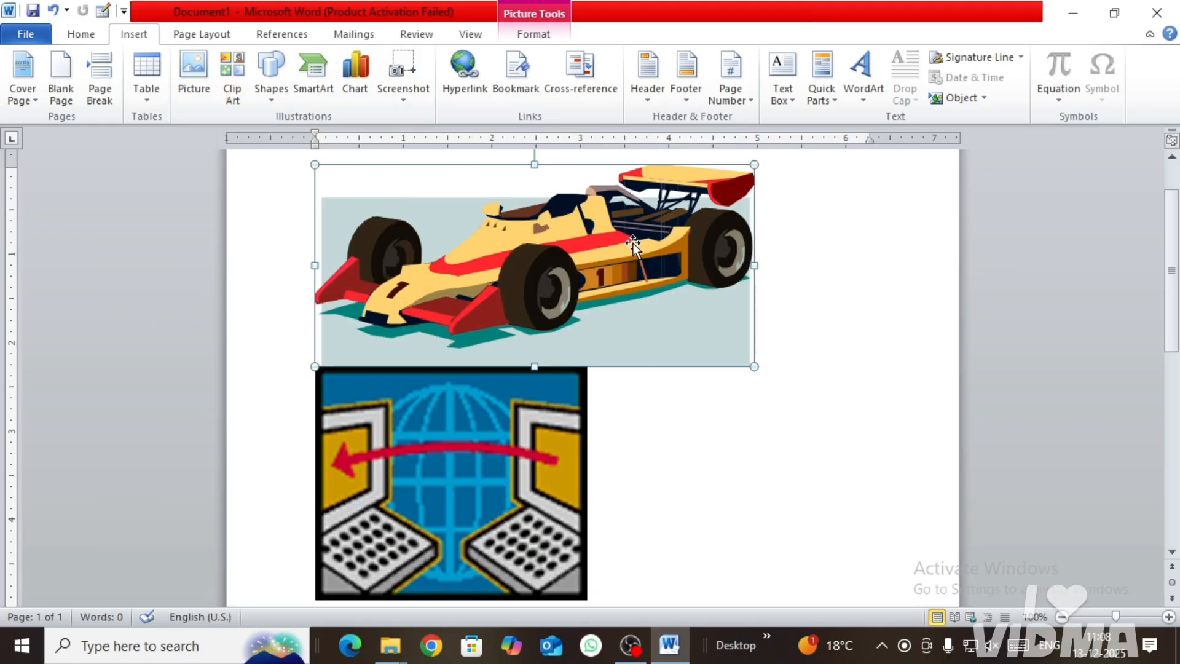
{"action": "key", "text": "Delete"}
{"action": "left_click", "coordinate": [557, 273]}
{"action": "key", "text": "Delete"}
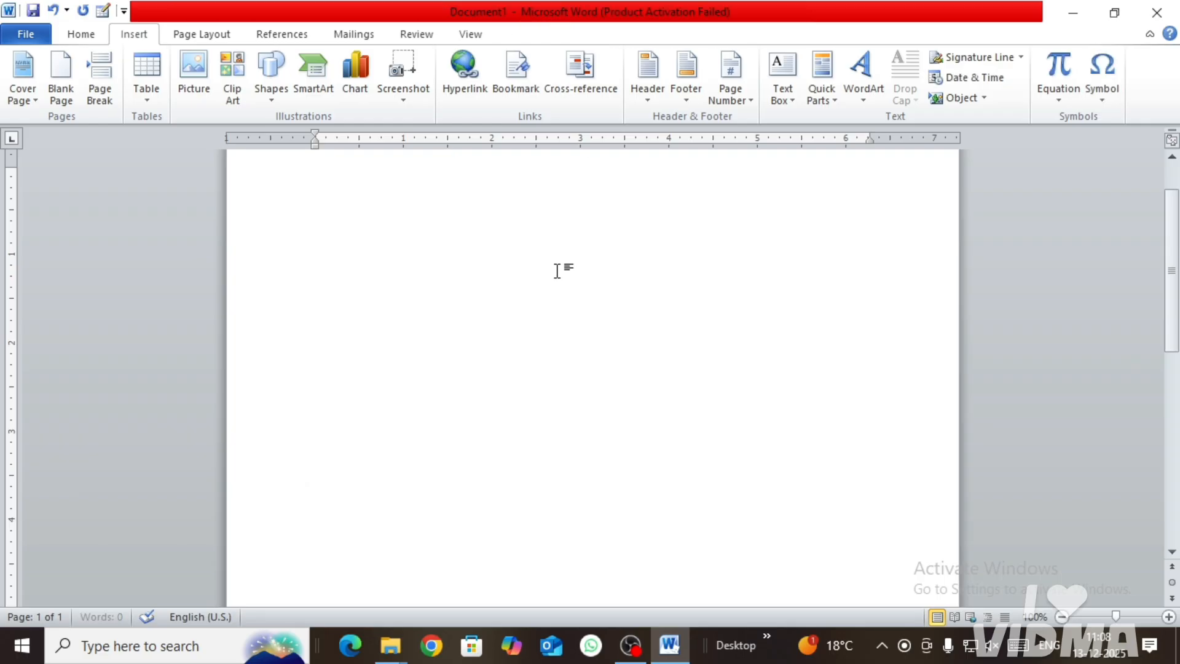
Step: Draw a circle about 2.69" across with the Oval shape and shift it slightly to the right on the page
{"action": "left_click", "coordinate": [271, 90]}
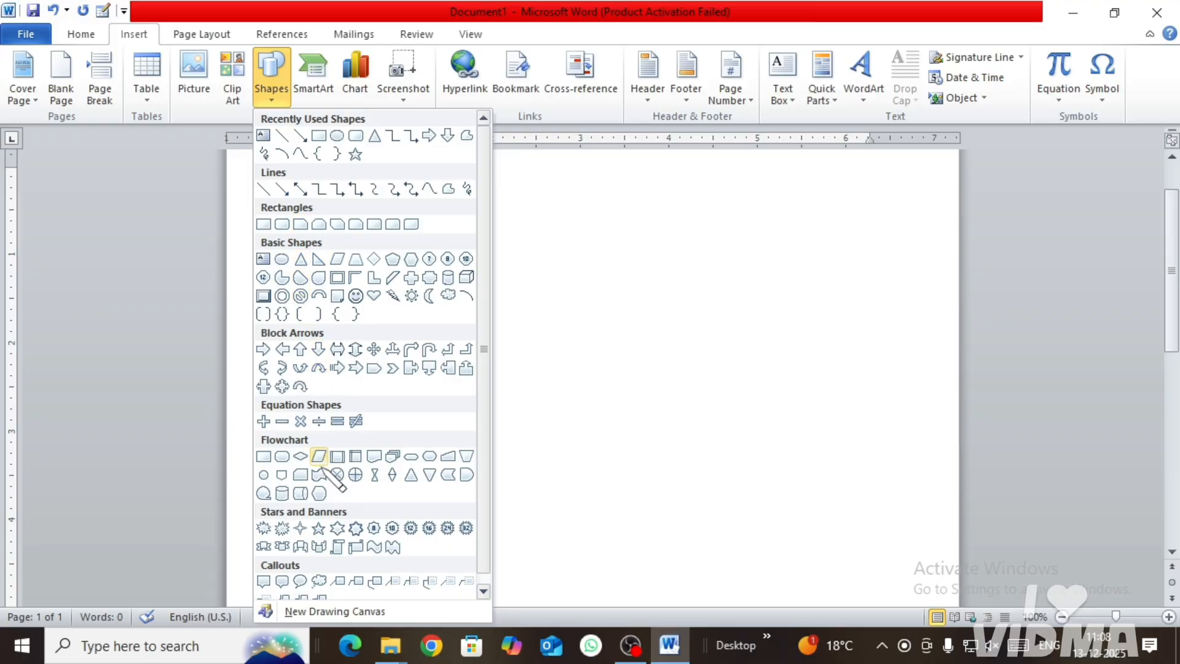
{"action": "scroll", "coordinate": [326, 489], "scroll_direction": "down", "scroll_amount": 1}
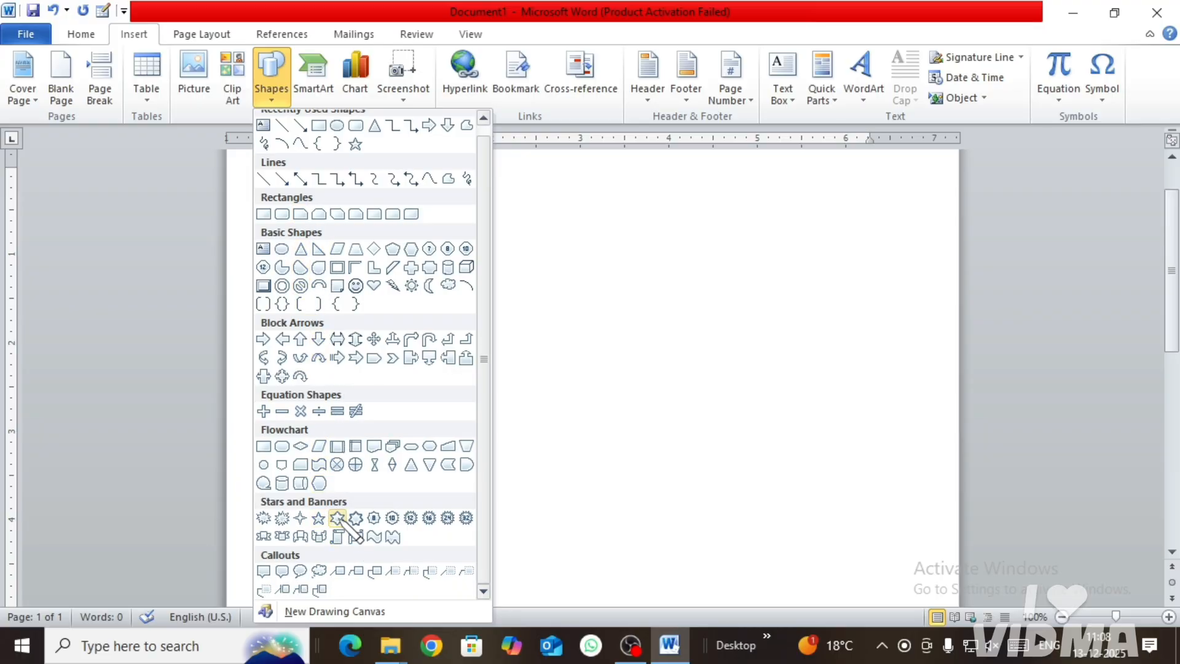
{"action": "scroll", "coordinate": [337, 513], "scroll_direction": "up", "scroll_amount": 1}
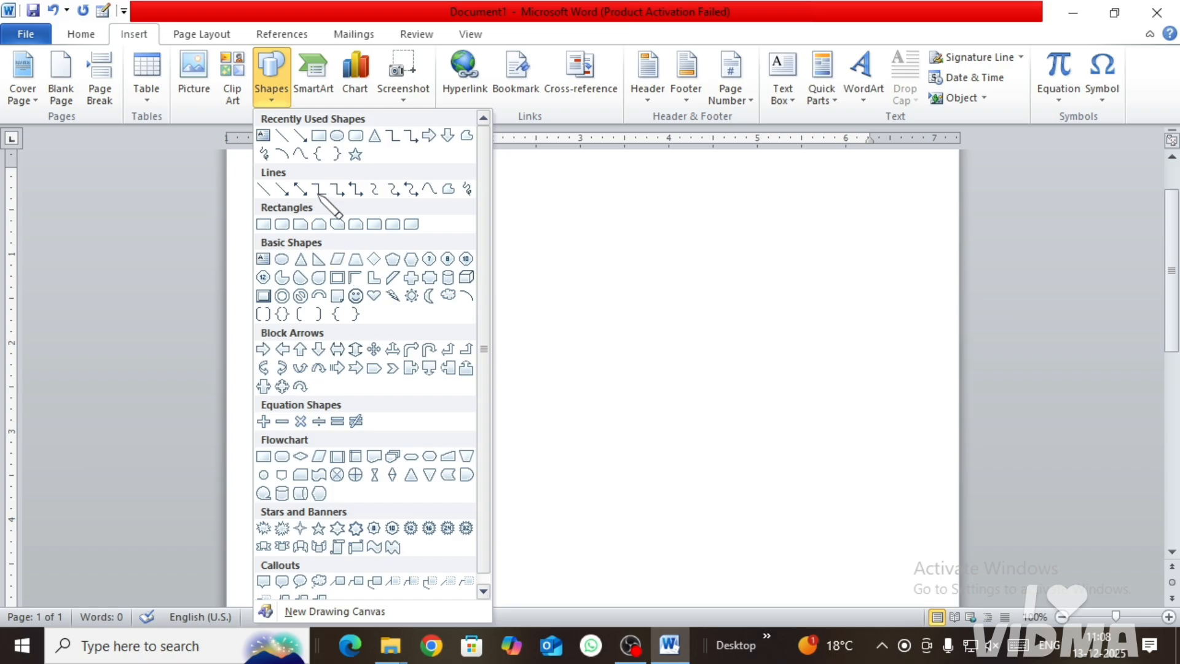
{"action": "left_click", "coordinate": [336, 136]}
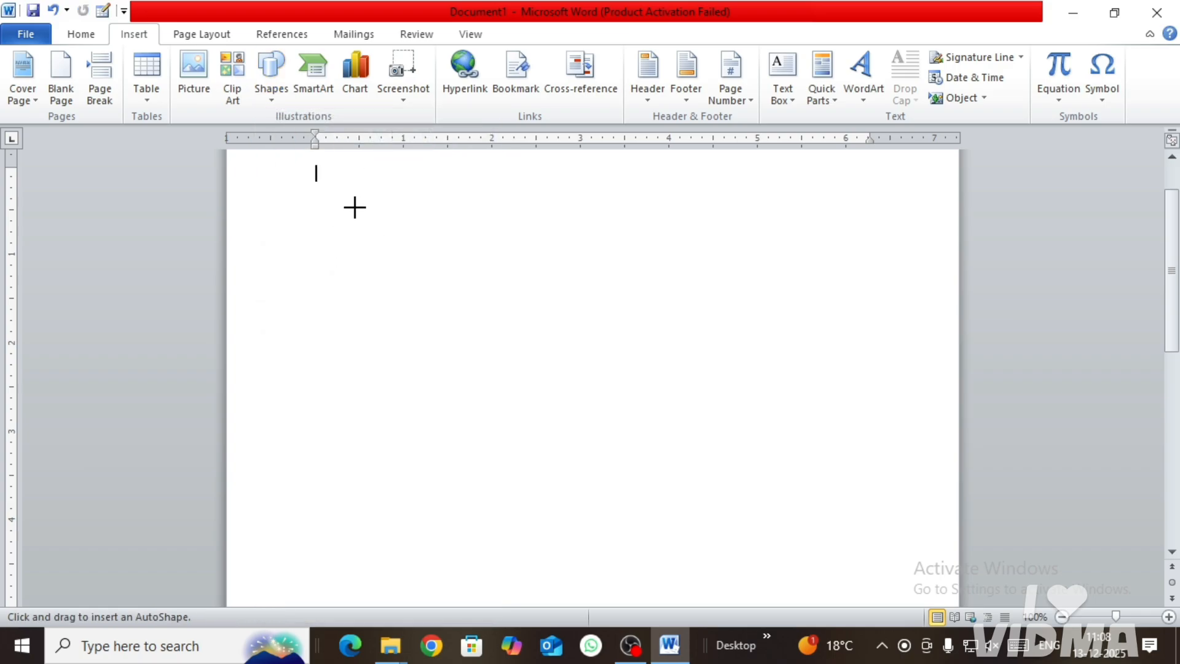
{"action": "mouse_move", "coordinate": [354, 206]}
{"action": "left_mouse_down"}
{"action": "mouse_move", "coordinate": [430, 313]}
{"action": "mouse_move", "coordinate": [552, 445]}
{"action": "left_mouse_up"}
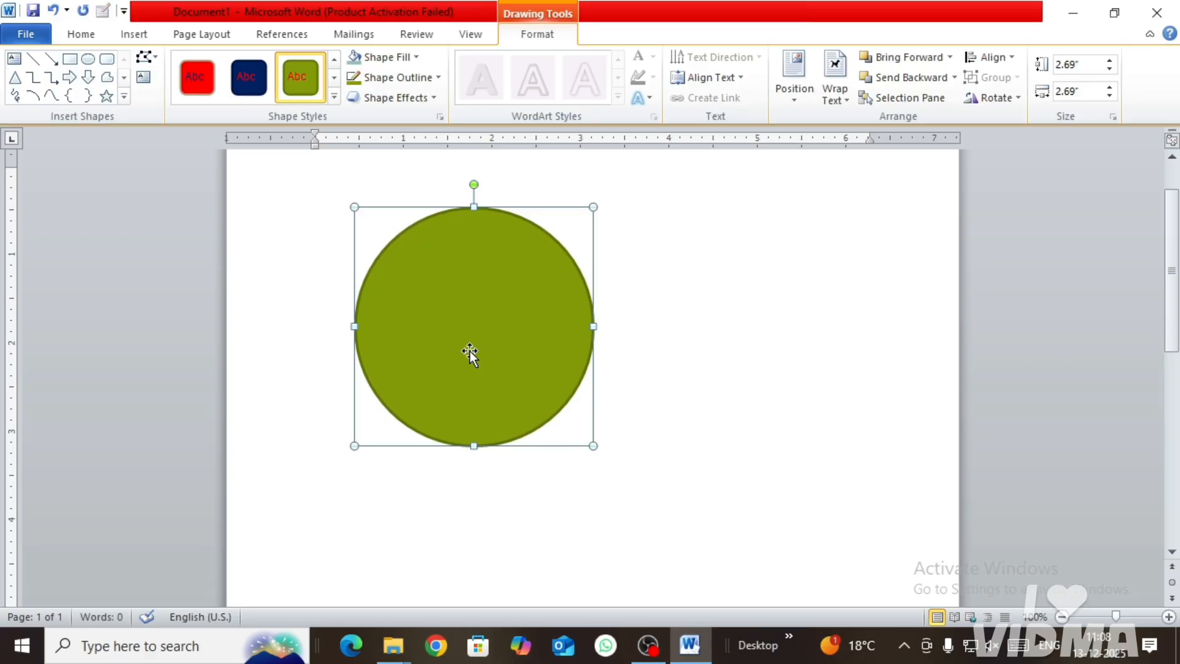
{"action": "left_click_drag", "start_coordinate": [469, 352], "coordinate": [513, 361]}
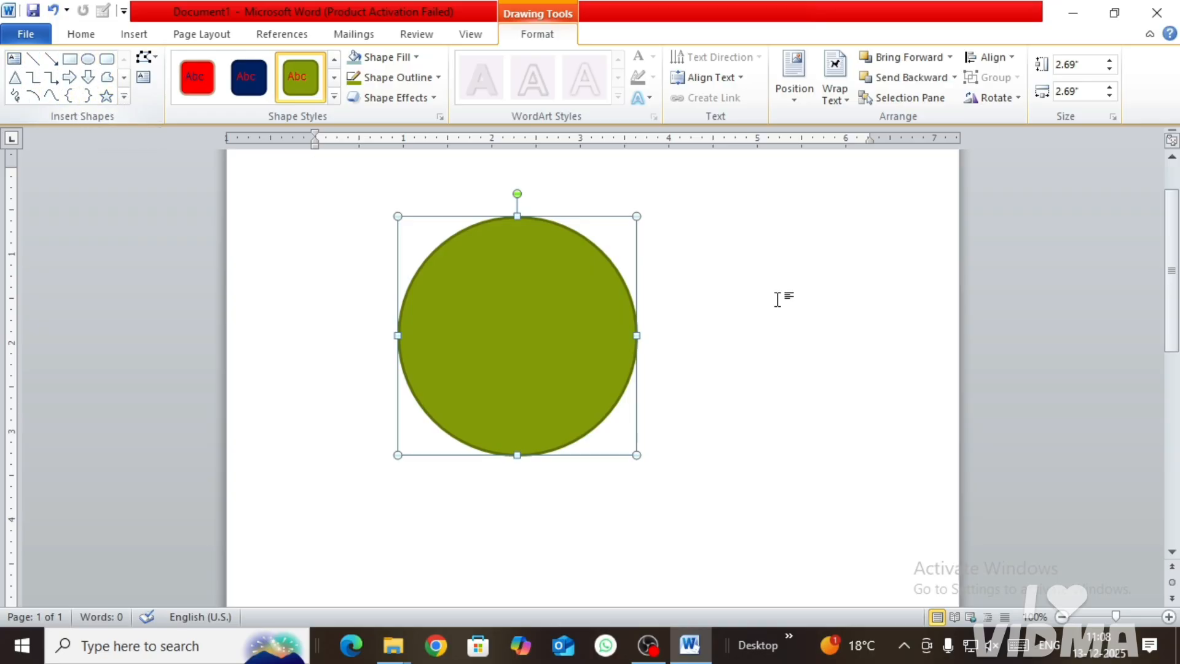
Step: Stretch and flatten the circle into an ellipse about 5.99" wide and 1.55" high, and move it up and left on the page
{"action": "left_click_drag", "start_coordinate": [639, 335], "coordinate": [929, 338]}
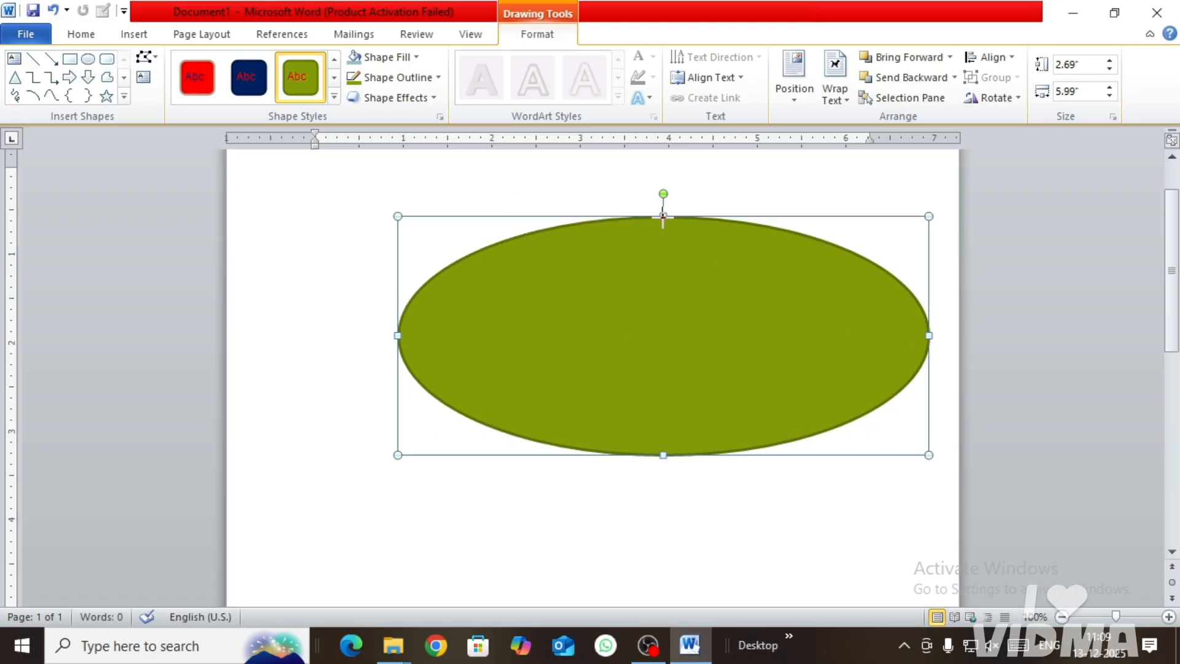
{"action": "left_click_drag", "start_coordinate": [663, 217], "coordinate": [663, 285]}
{"action": "left_click_drag", "start_coordinate": [665, 454], "coordinate": [663, 424]}
{"action": "left_click_drag", "start_coordinate": [681, 285], "coordinate": [568, 239]}
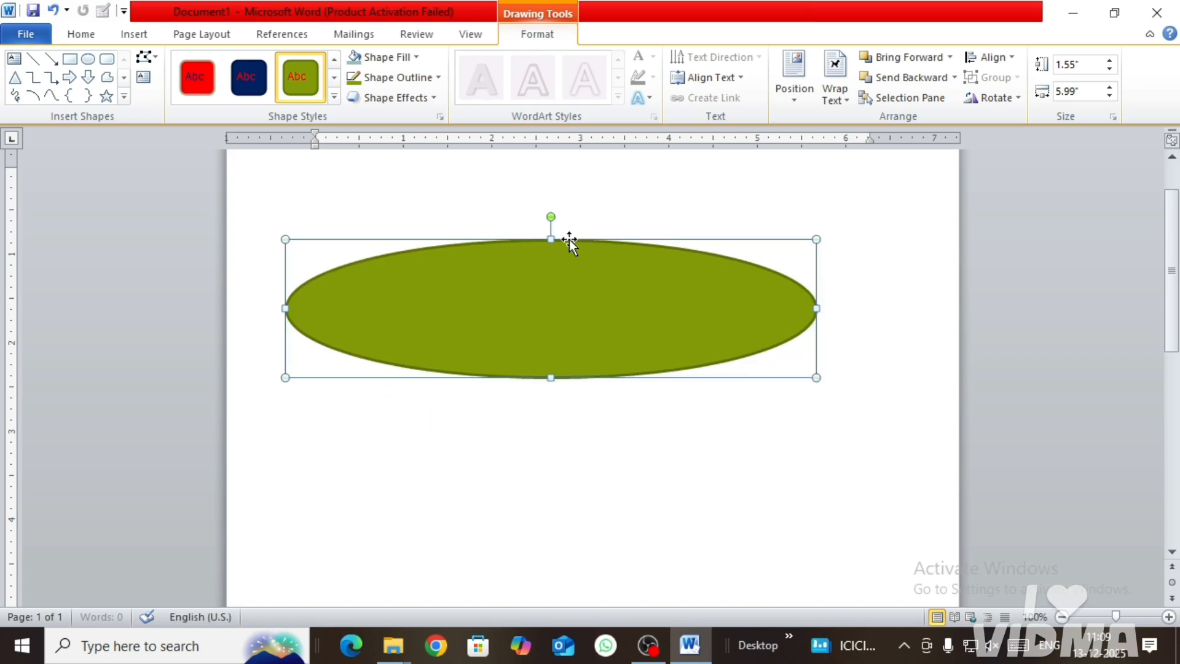
Step: Change the ellipse into a plain rectangle using Change Shape
{"action": "left_click", "coordinate": [123, 97]}
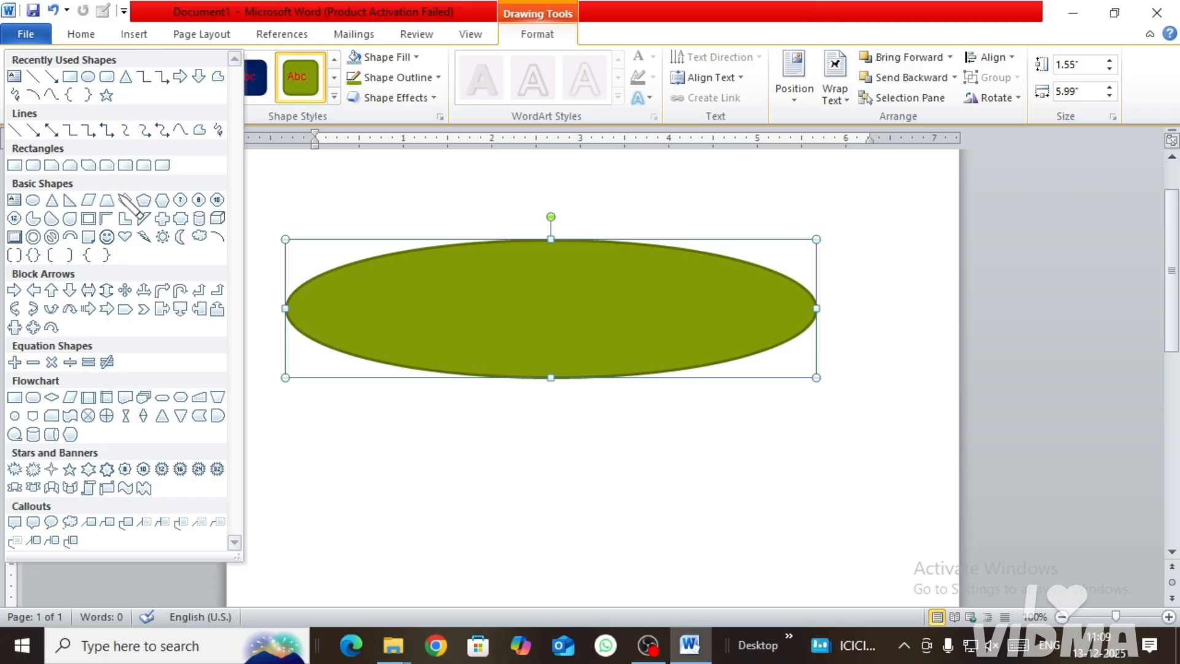
{"action": "key", "text": "Escape"}
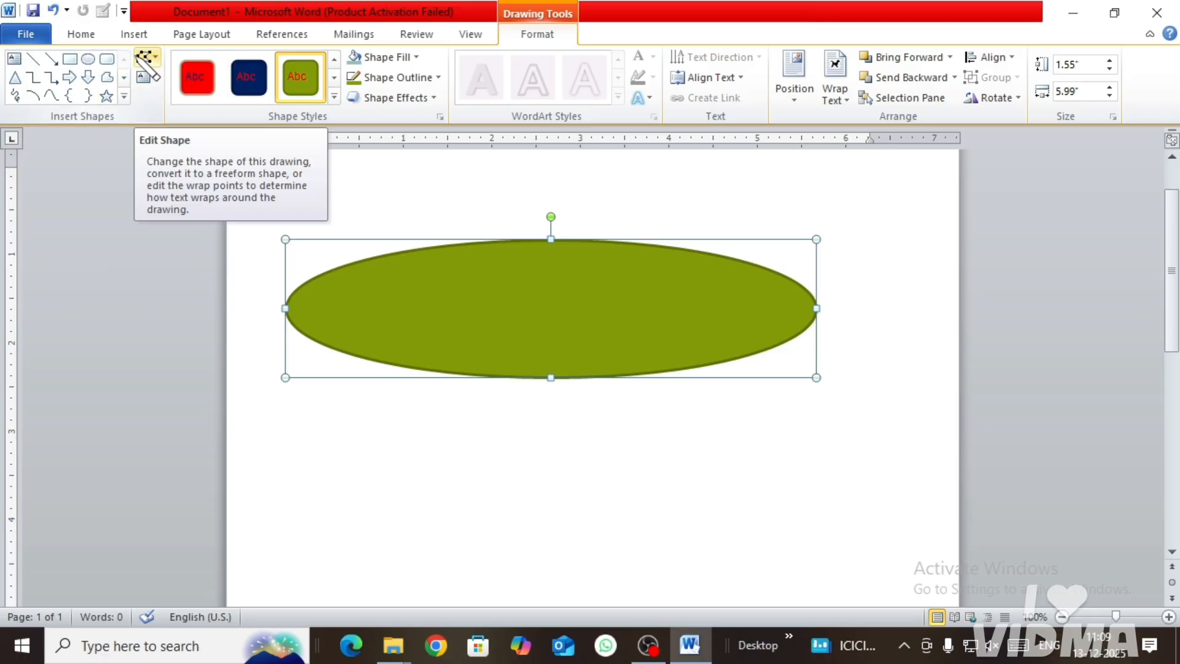
{"action": "left_click", "coordinate": [146, 58]}
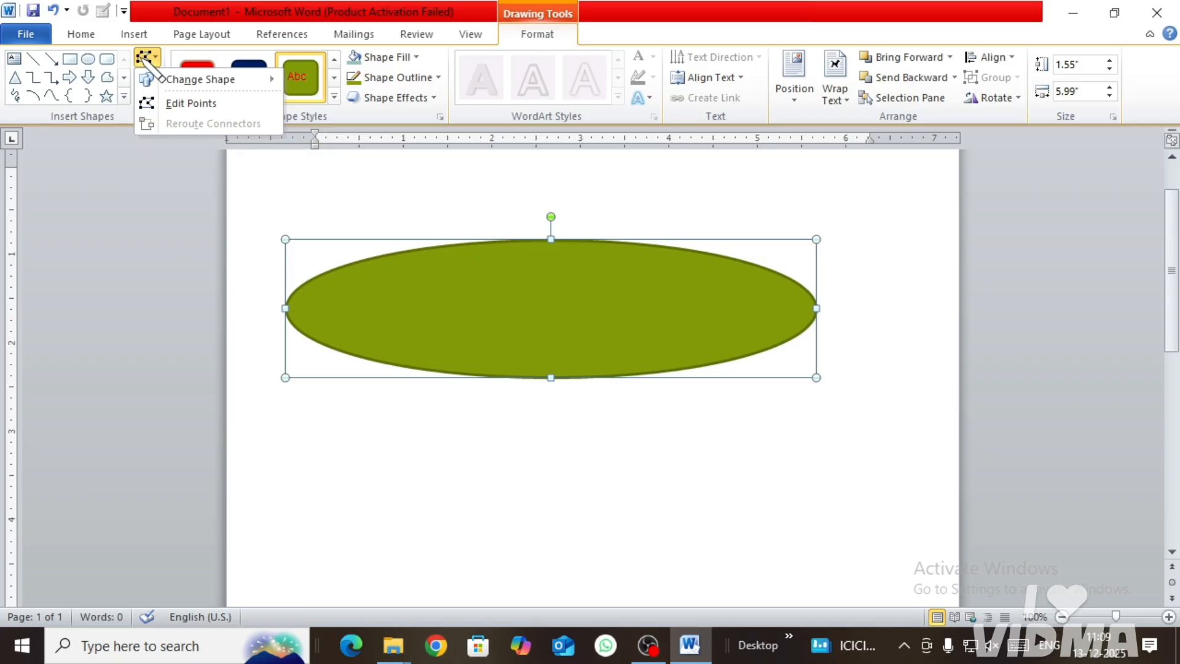
{"action": "mouse_move", "coordinate": [161, 80]}
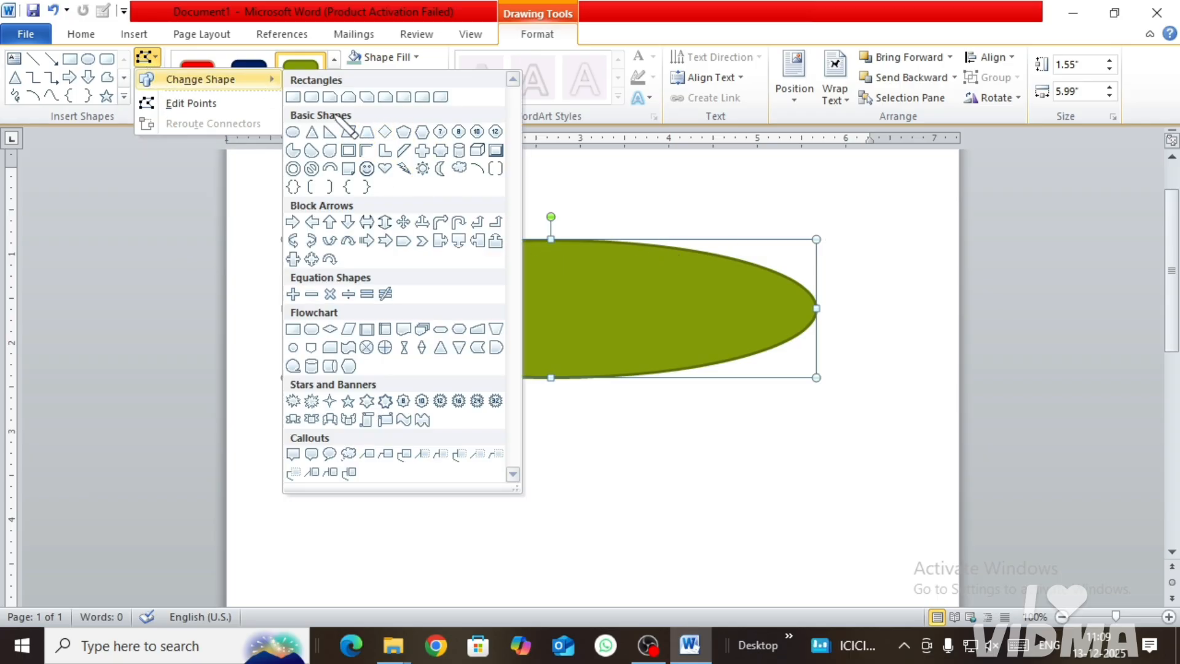
{"action": "left_click", "coordinate": [293, 97]}
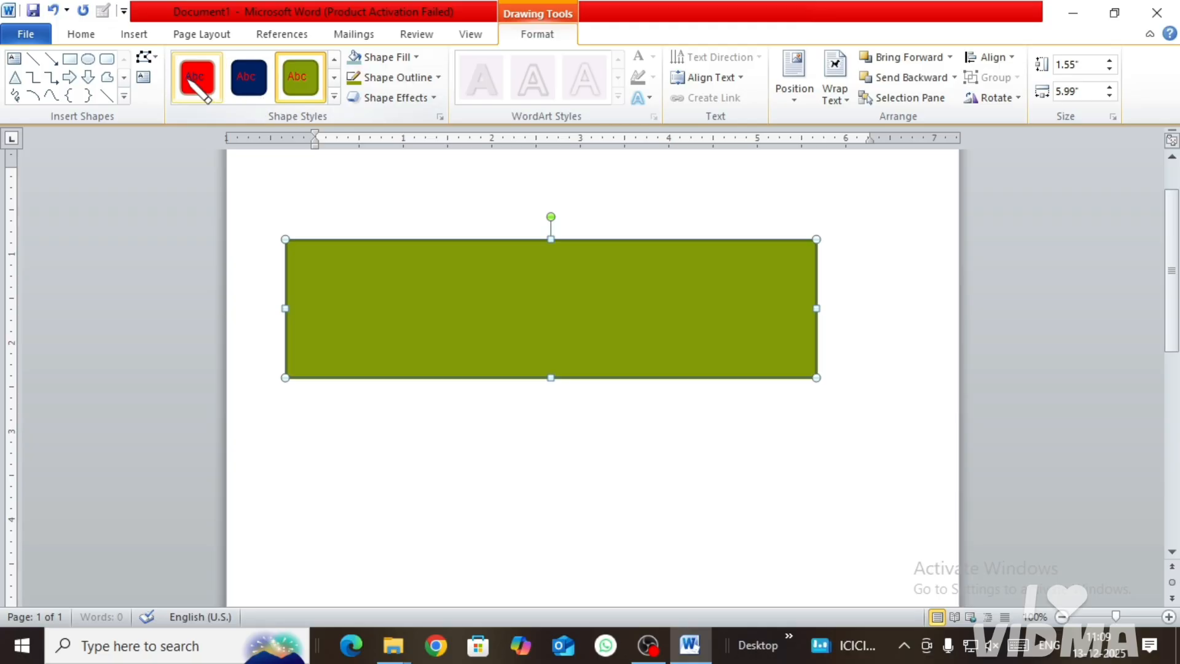
Step: Edit the rectangle's points to bend its lower edge into a wave, arching up near the left corner and dipping slightly toward the right
{"action": "left_click", "coordinate": [146, 57]}
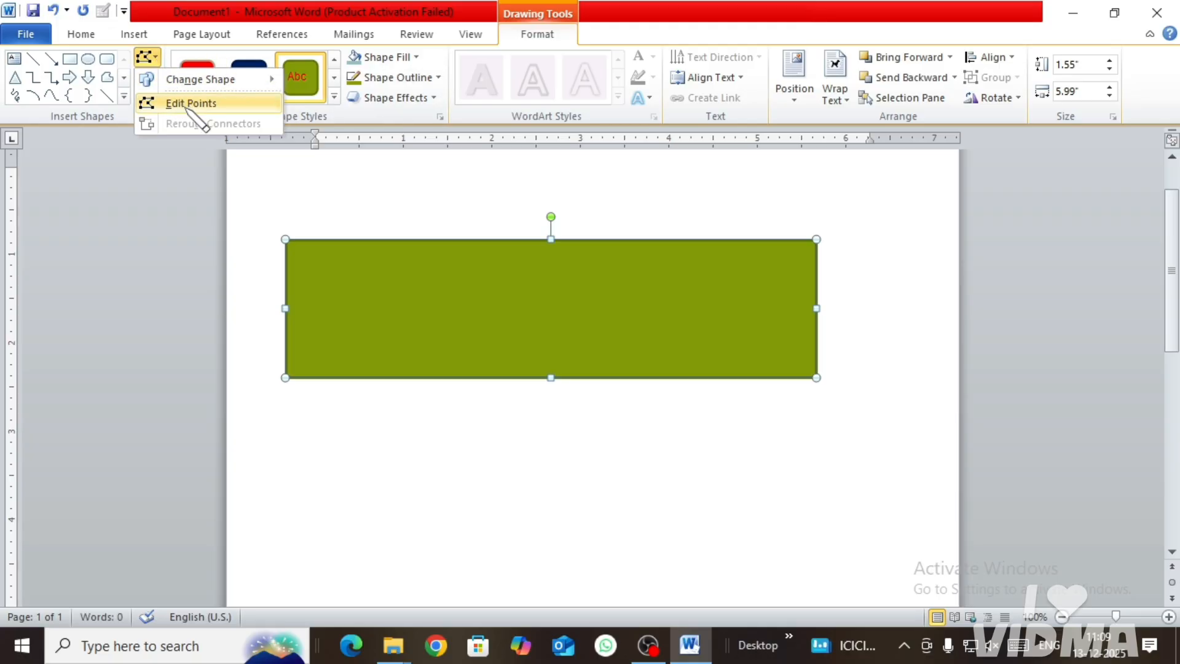
{"action": "left_click", "coordinate": [190, 103]}
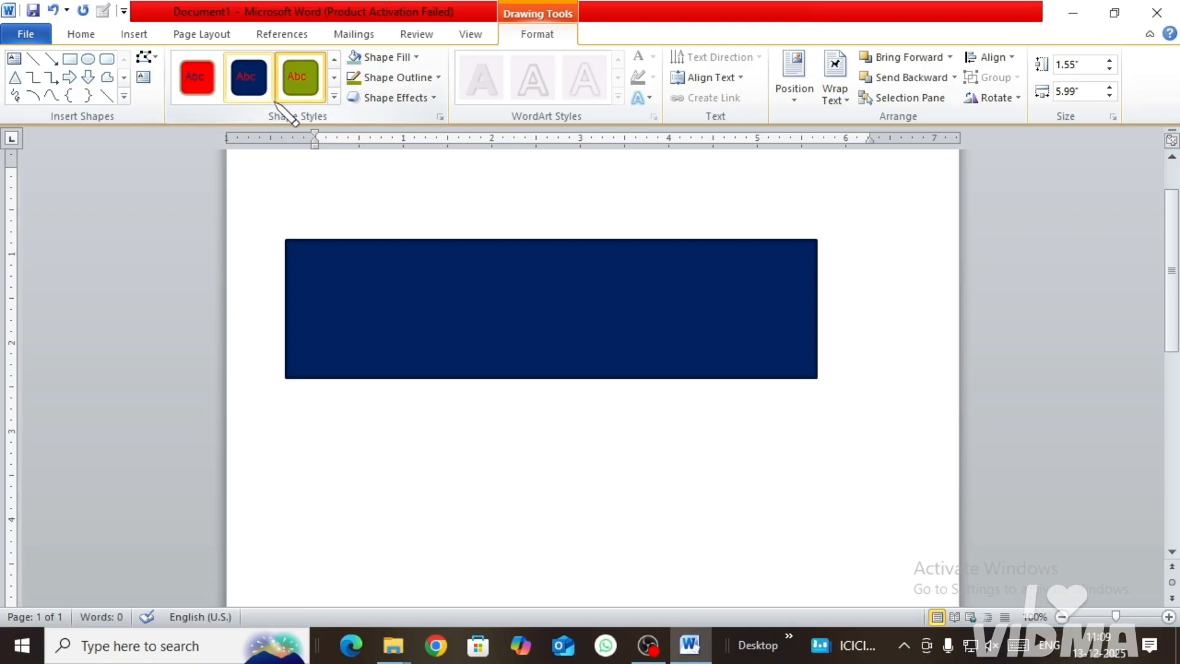
{"action": "left_click", "coordinate": [287, 377]}
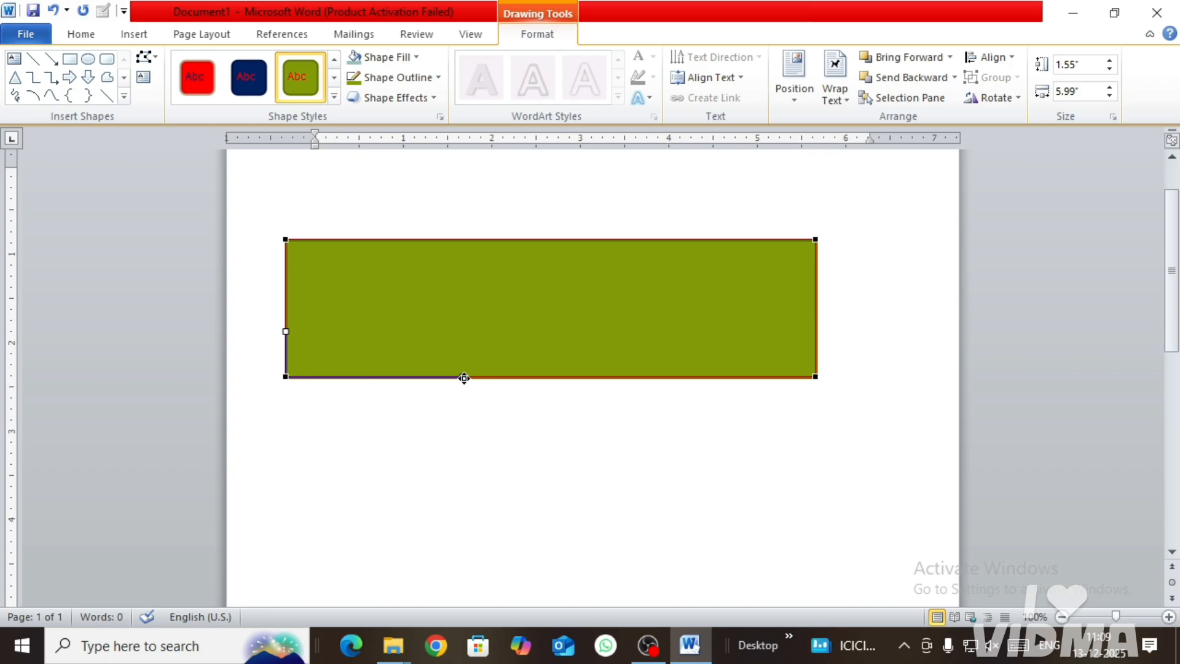
{"action": "left_click_drag", "start_coordinate": [463, 378], "coordinate": [483, 239]}
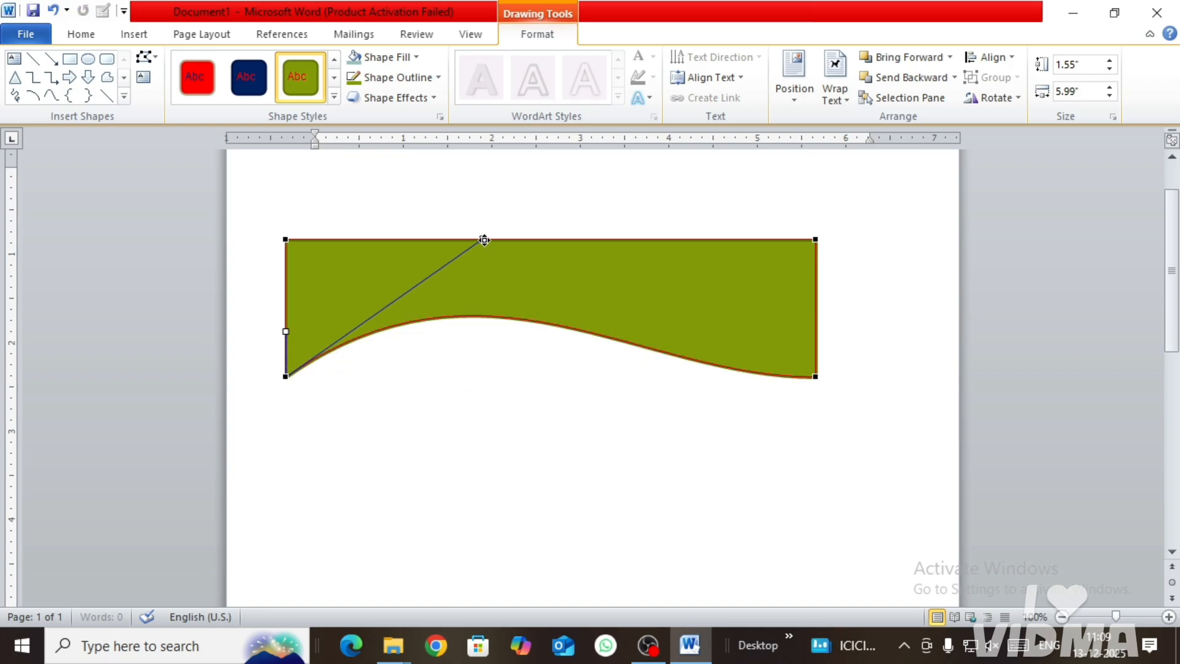
{"action": "left_click", "coordinate": [813, 375]}
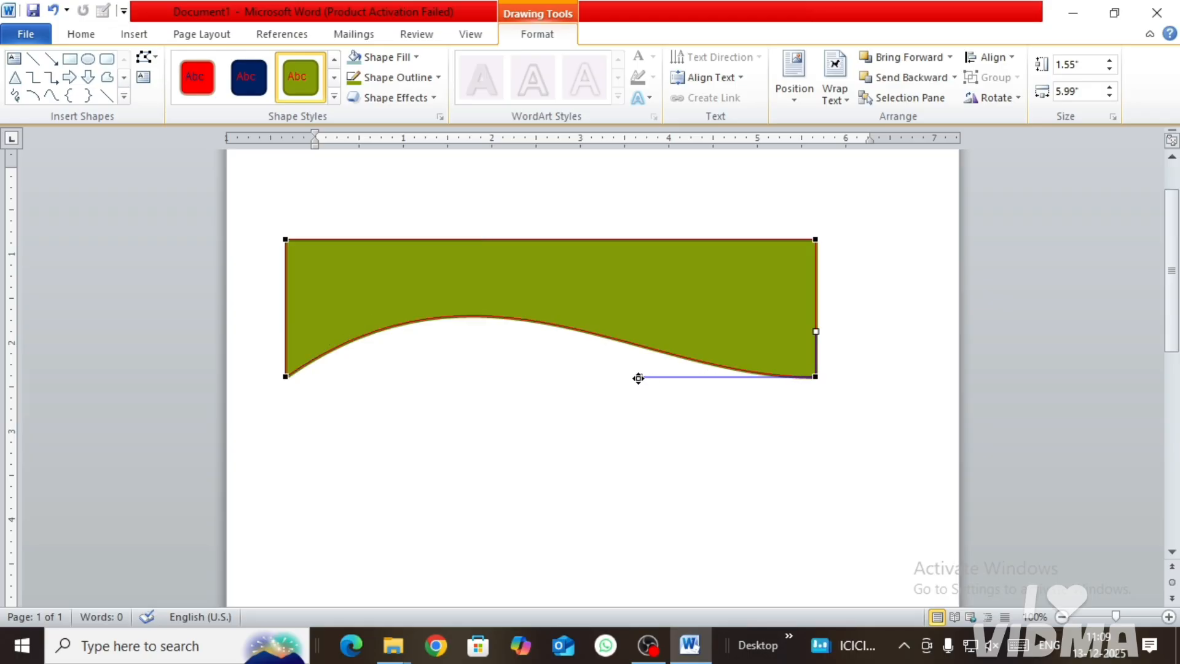
{"action": "left_click_drag", "start_coordinate": [639, 378], "coordinate": [527, 409]}
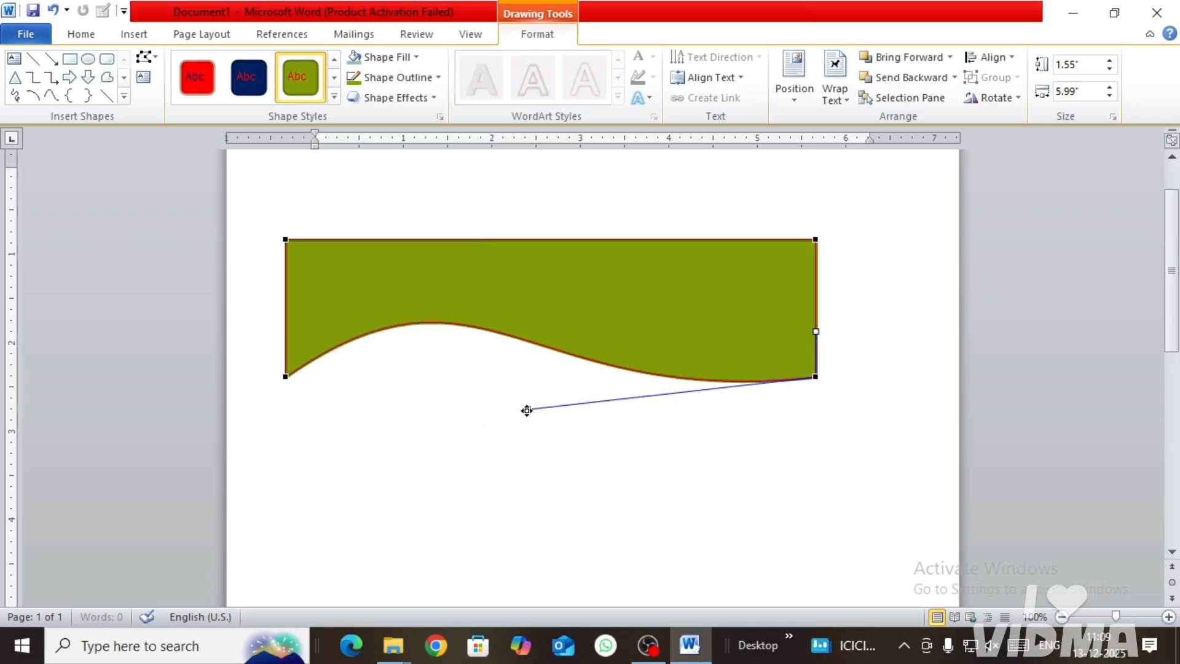
Step: Bend the shape's upper edge into a curve that dips almost to the lower edge and rises again toward the right corner
{"action": "left_click", "coordinate": [287, 240]}
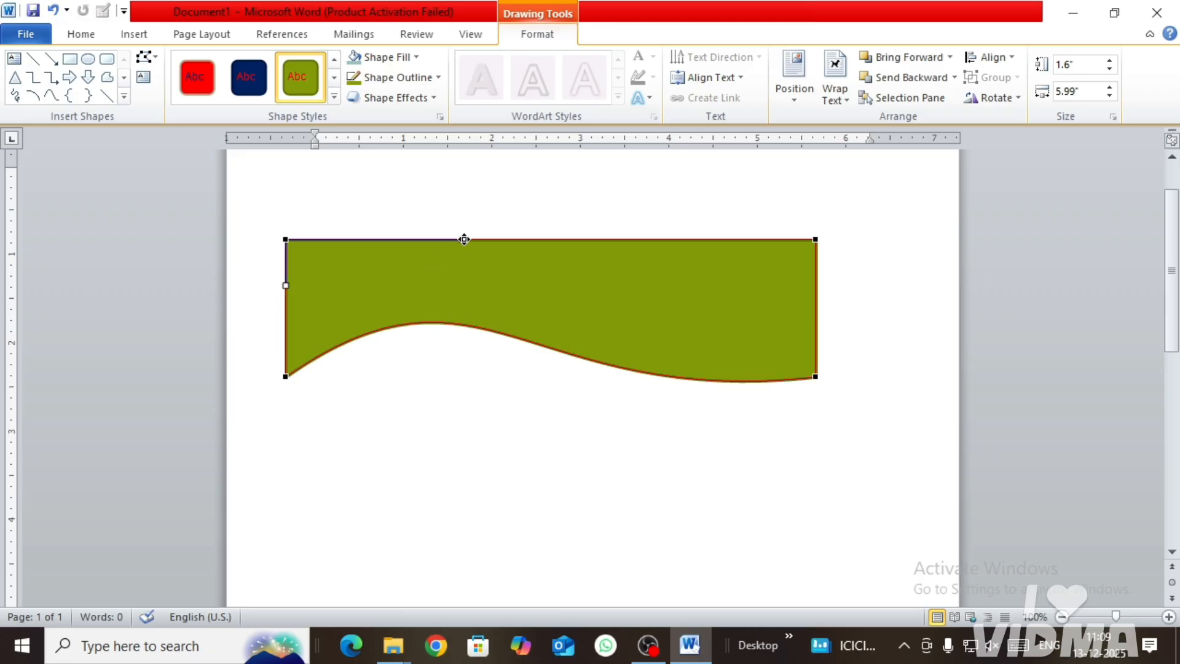
{"action": "left_click_drag", "start_coordinate": [464, 239], "coordinate": [575, 432]}
{"action": "left_click", "coordinate": [814, 239]}
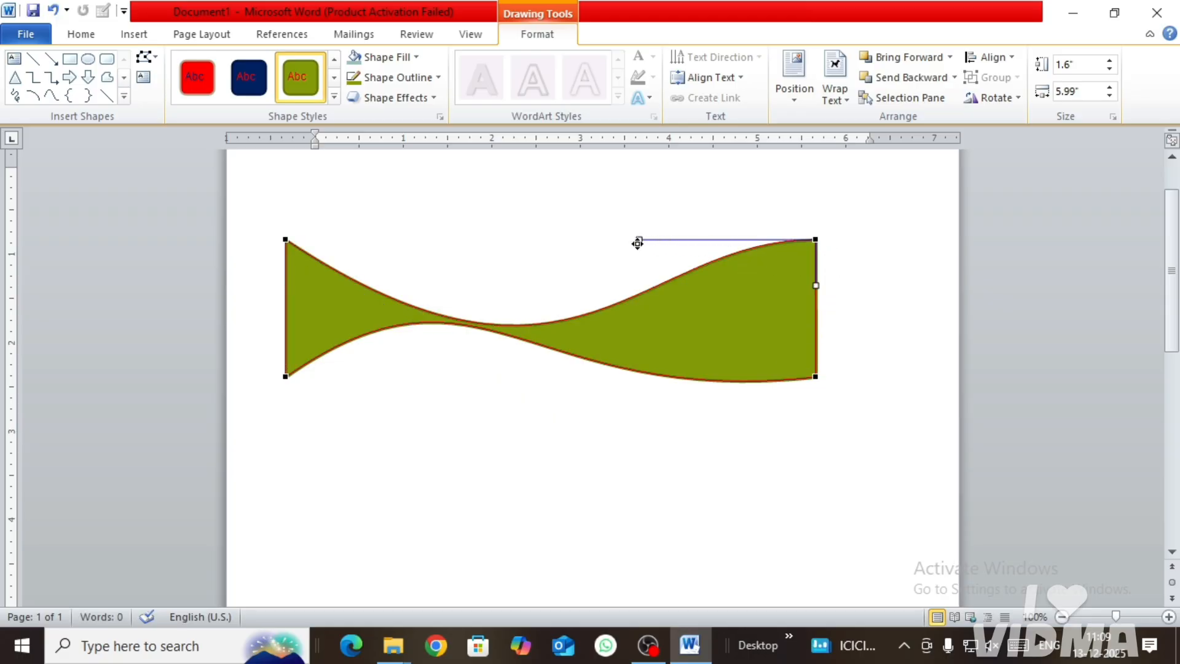
{"action": "left_click_drag", "start_coordinate": [638, 243], "coordinate": [560, 235]}
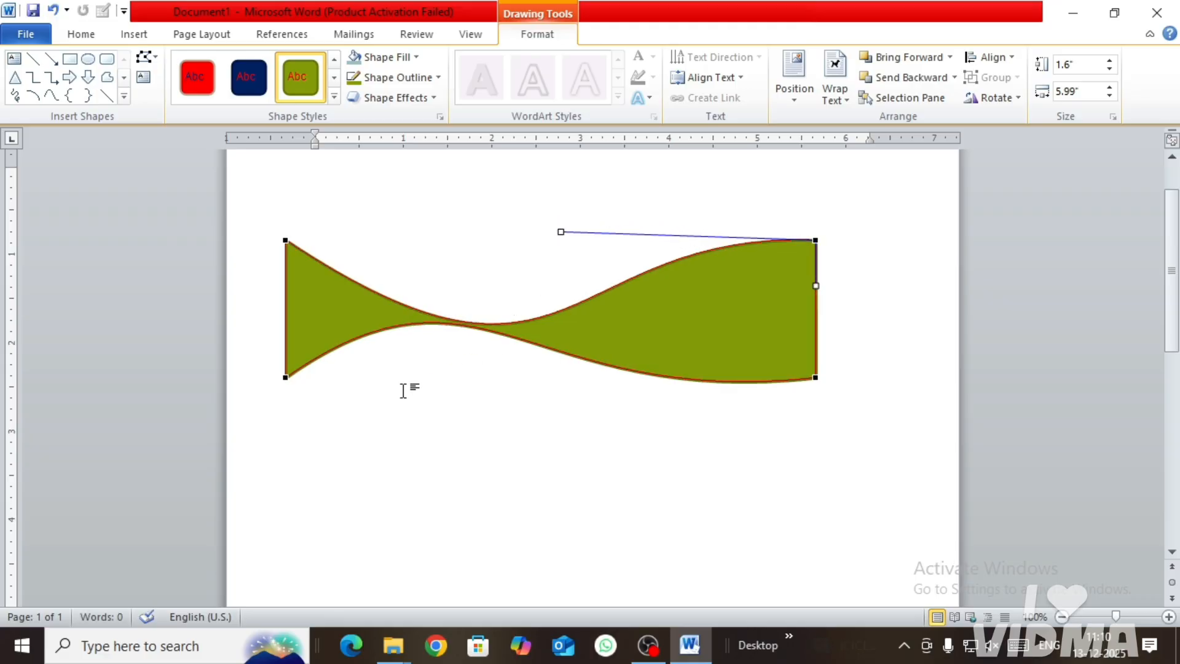
Step: Edit the shape's points again, pulling the lower-left point's curve handle sideways so the lower edge's arch peaks nearer the middle
{"action": "left_click", "coordinate": [283, 379]}
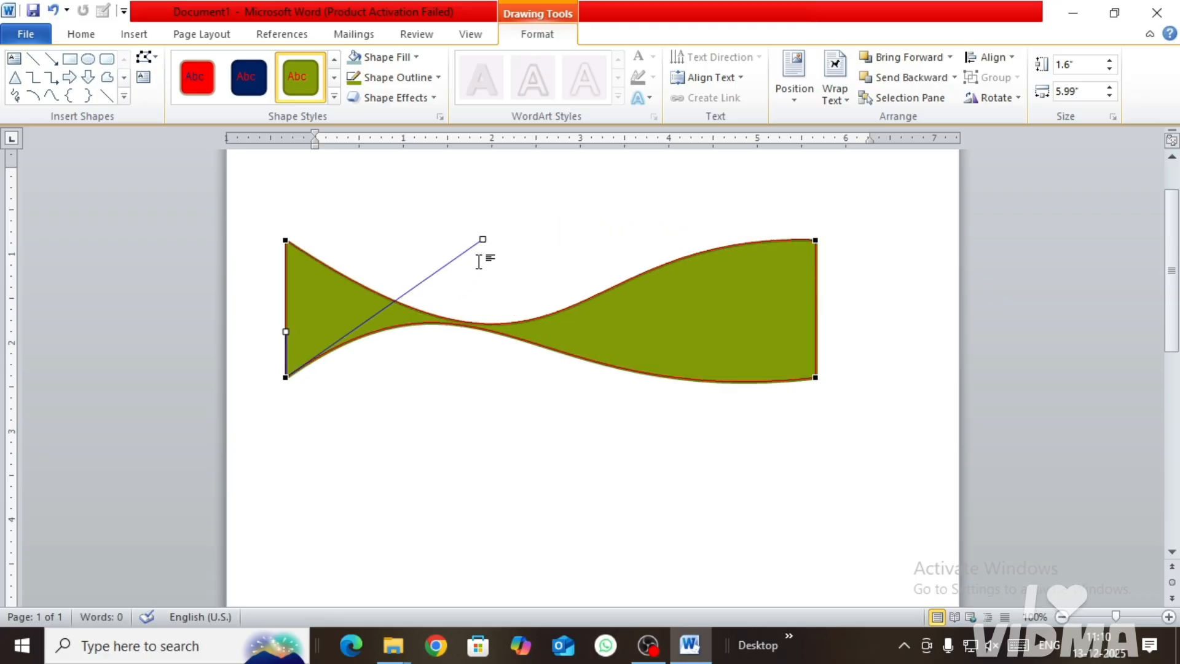
{"action": "left_click", "coordinate": [503, 265]}
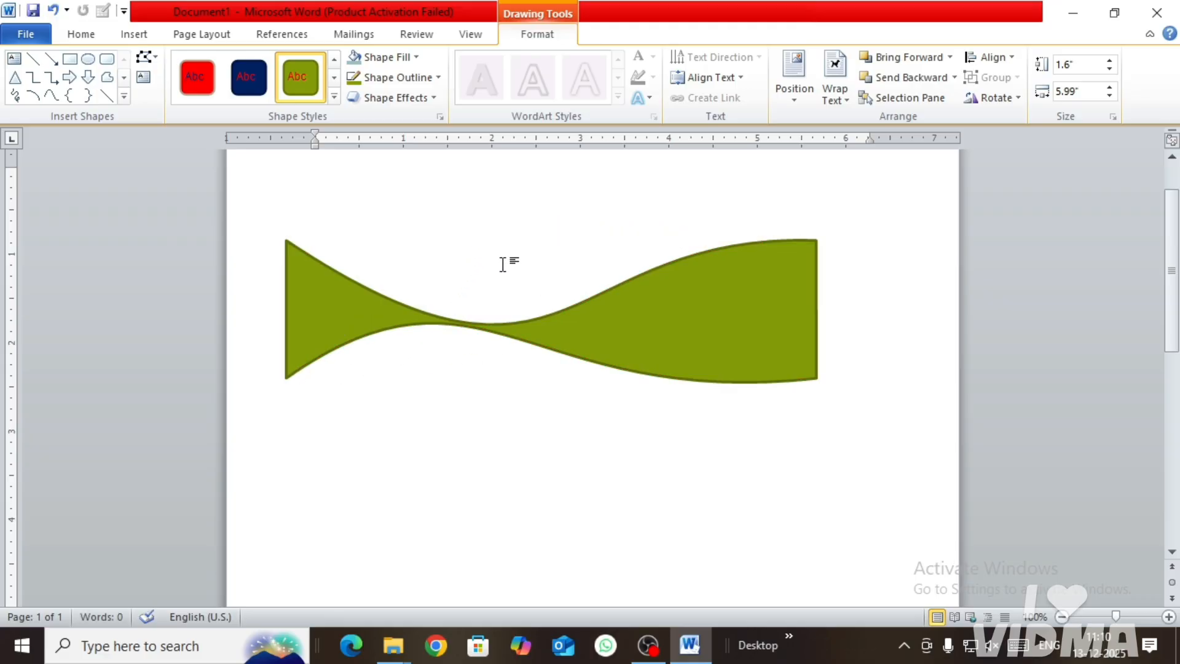
{"action": "left_click", "coordinate": [291, 375]}
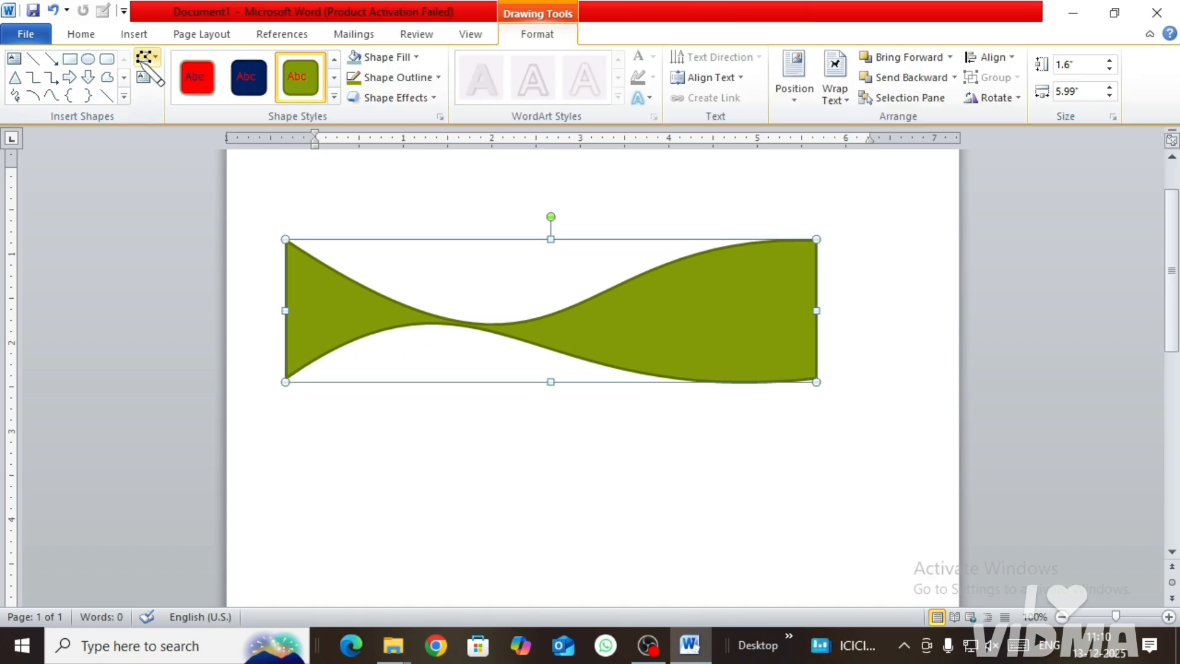
{"action": "left_click", "coordinate": [147, 57]}
{"action": "left_click", "coordinate": [166, 103]}
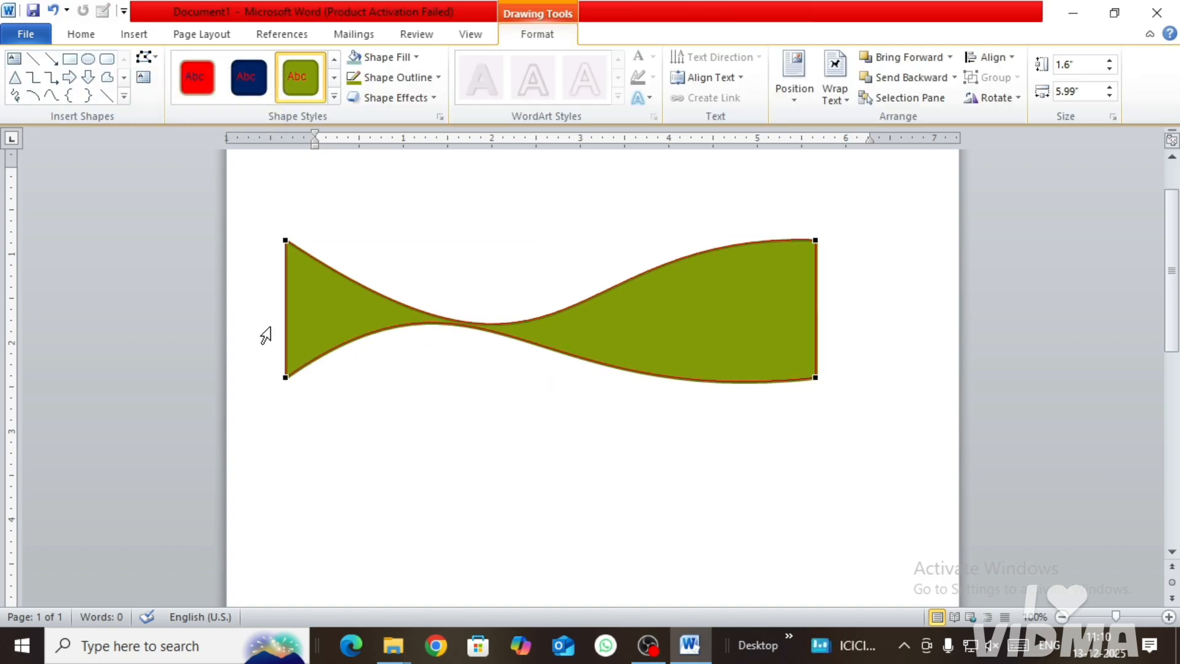
{"action": "left_click", "coordinate": [285, 377]}
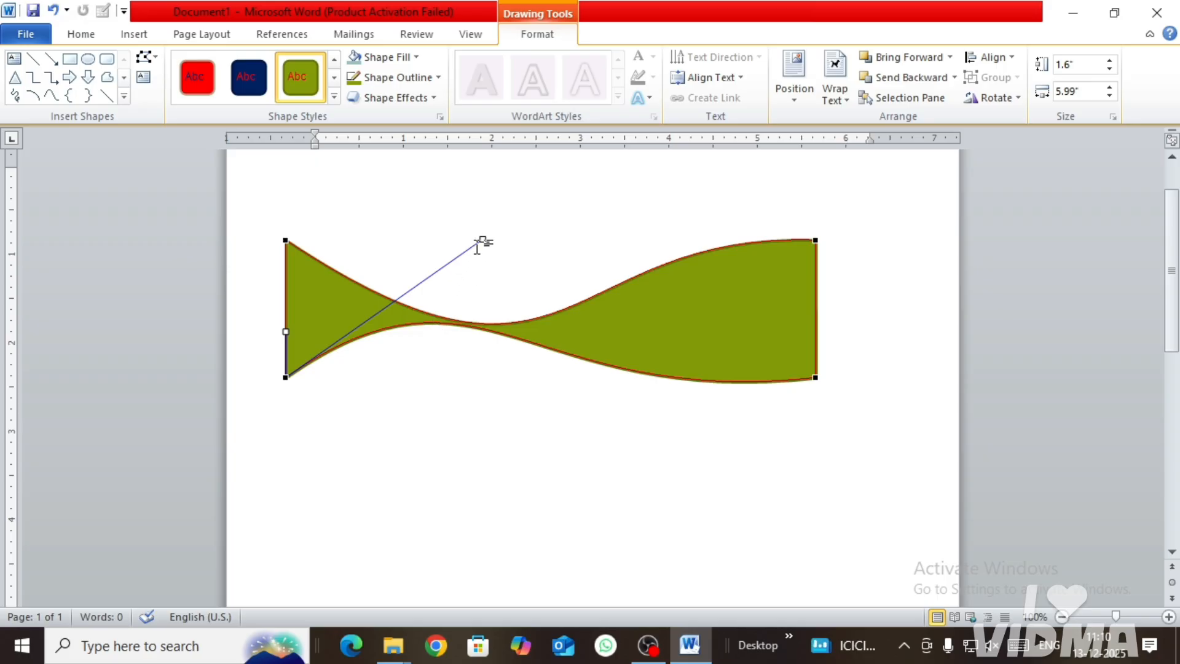
{"action": "left_click_drag", "start_coordinate": [485, 240], "coordinate": [667, 248]}
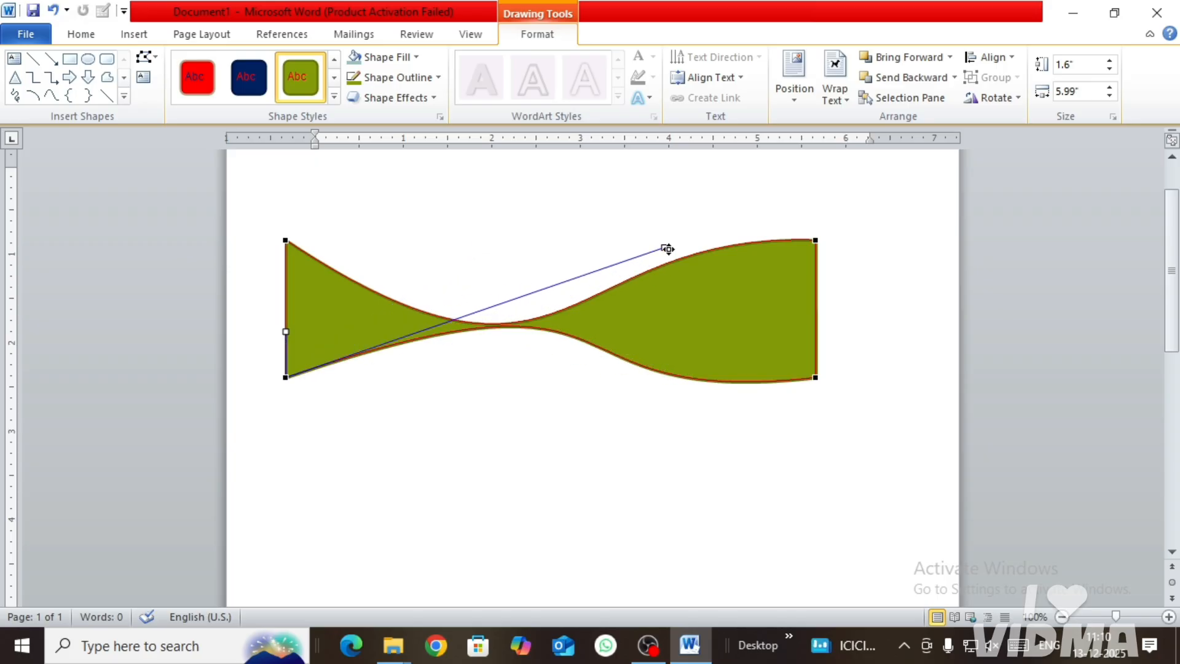
Step: Adjust the upper-left point's curve handle to make the upper edge's dip shallower, and finish editing points
{"action": "left_click", "coordinate": [286, 239]}
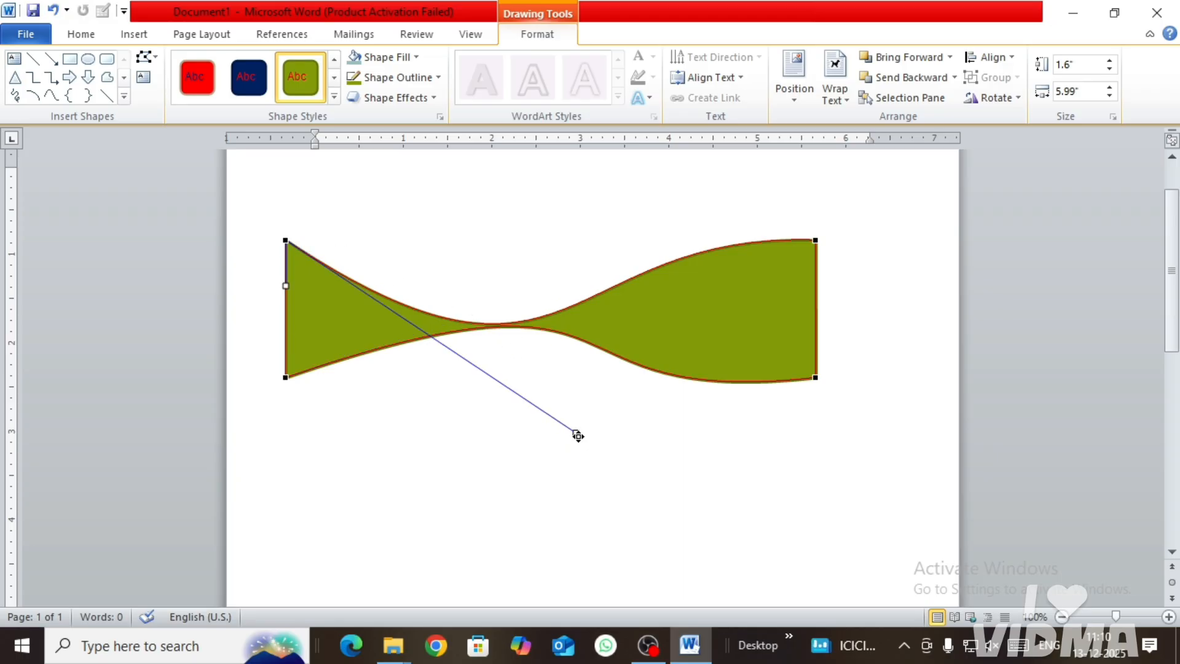
{"action": "left_click_drag", "start_coordinate": [578, 435], "coordinate": [635, 414]}
{"action": "left_click", "coordinate": [740, 447]}
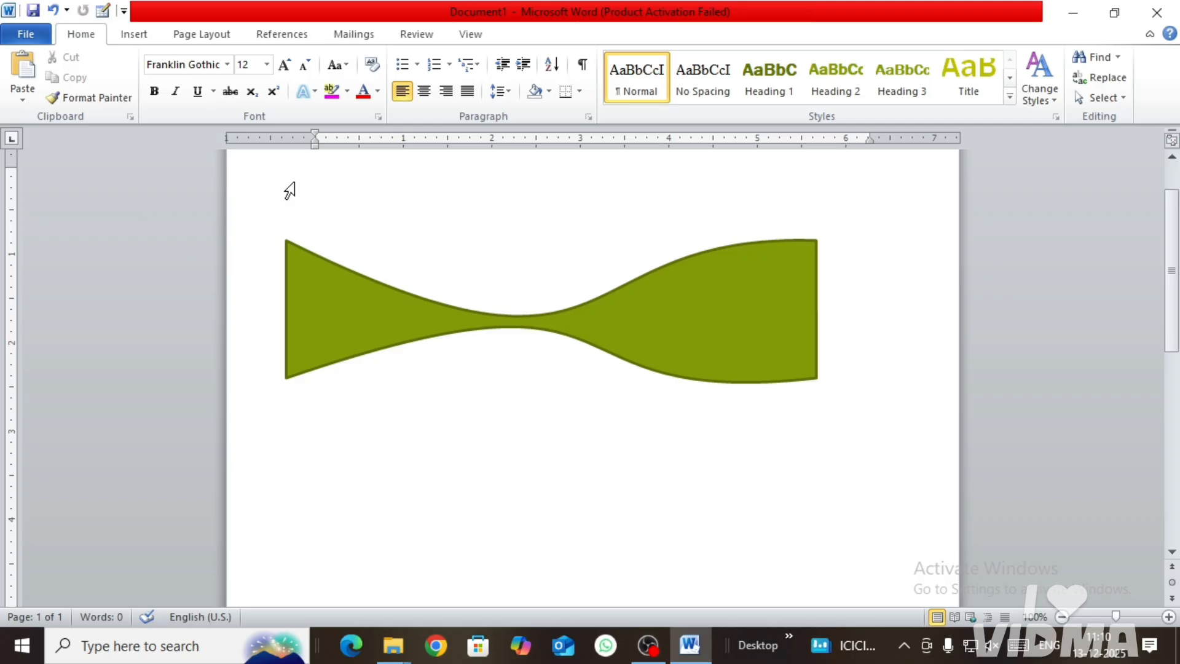
Step: Draw a text box over the green shape, enter "Gaya ji Computer Guru", and shrink it to about 2.56" wide by 0.71" high
{"action": "left_click", "coordinate": [645, 334]}
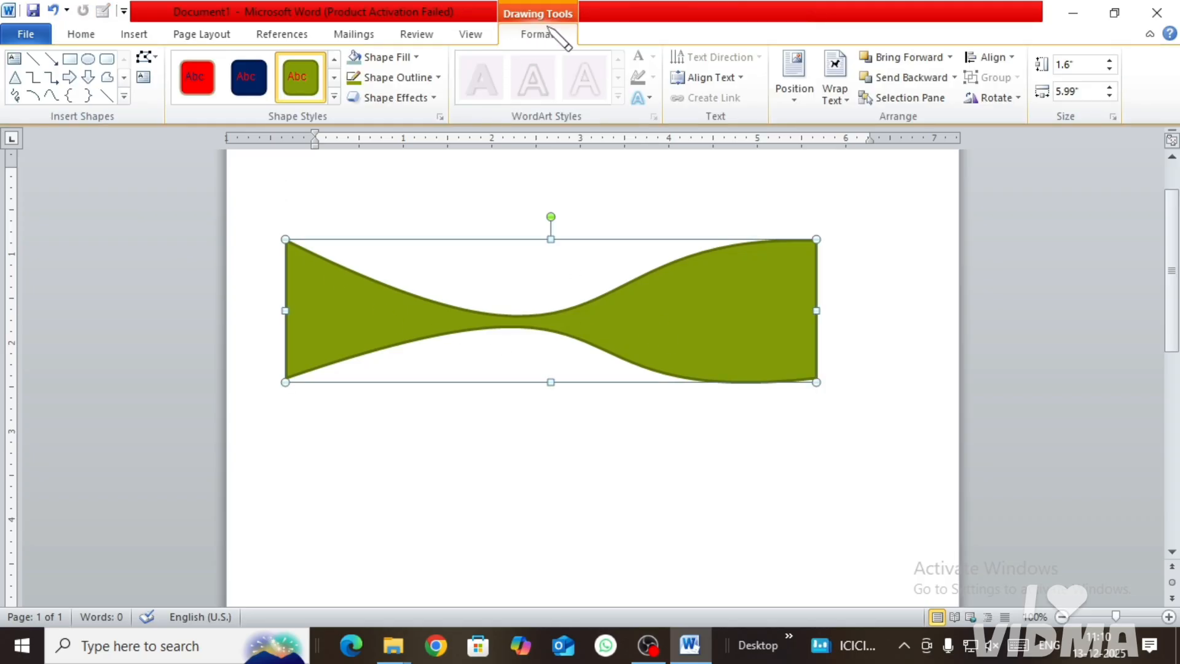
{"action": "left_click", "coordinate": [143, 78]}
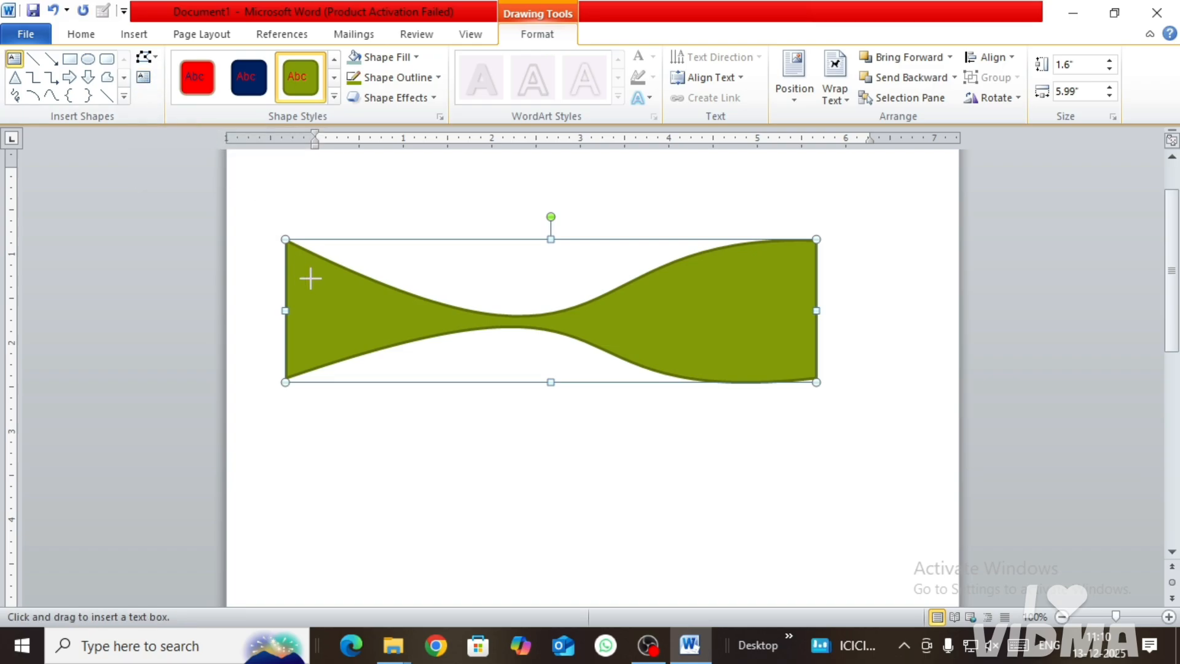
{"action": "left_click_drag", "start_coordinate": [307, 274], "coordinate": [747, 382]}
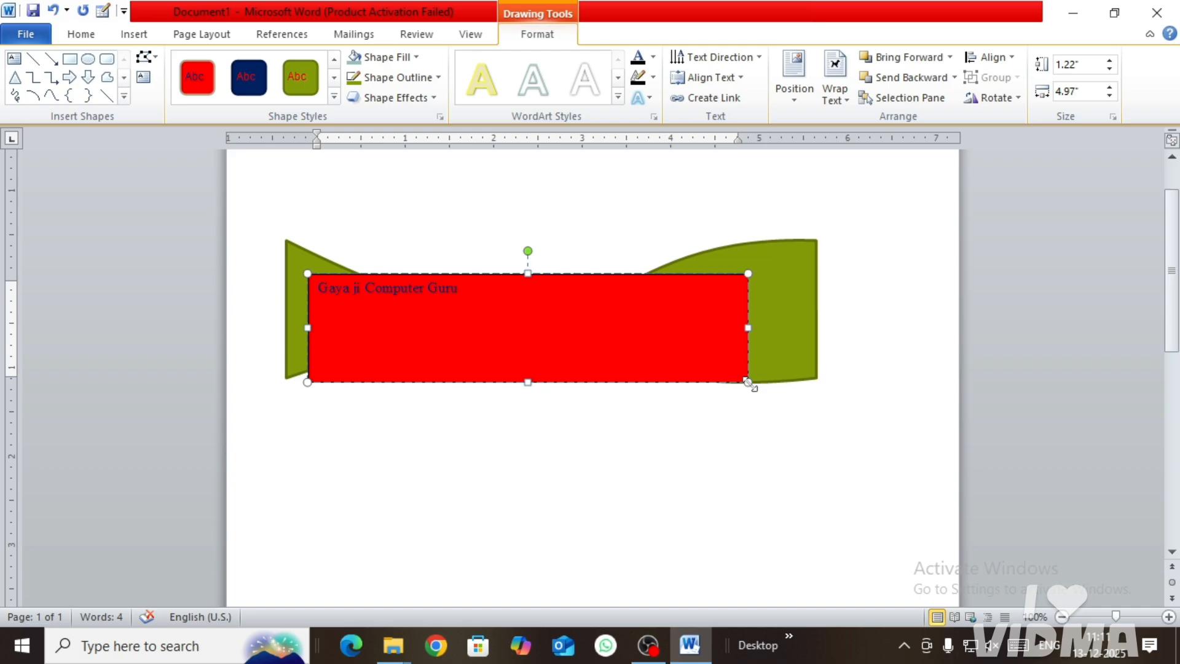
{"action": "left_click_drag", "start_coordinate": [748, 381], "coordinate": [536, 337]}
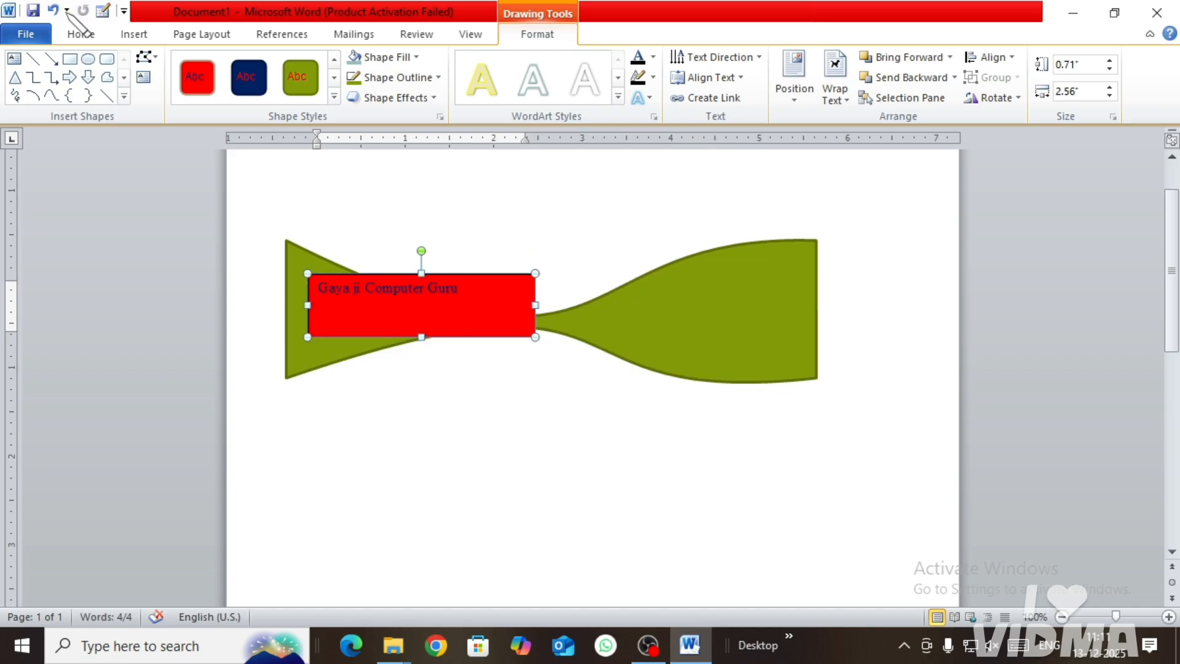
Step: Enlarge the text box's font to size 21 and stretch the box to about 4.68" wide by 0.88" high
{"action": "left_click", "coordinate": [80, 33]}
{"action": "left_click", "coordinate": [283, 64]}
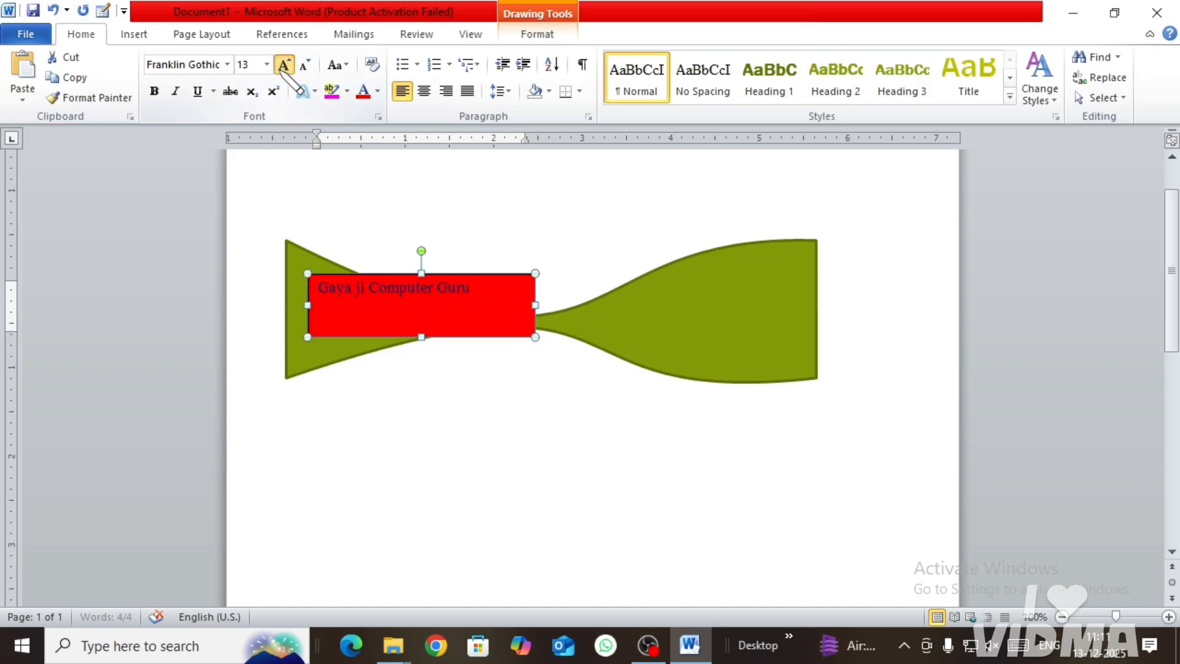
{"action": "left_click", "coordinate": [284, 64]}
{"action": "left_click", "coordinate": [283, 64]}
{"action": "left_click", "coordinate": [284, 64]}
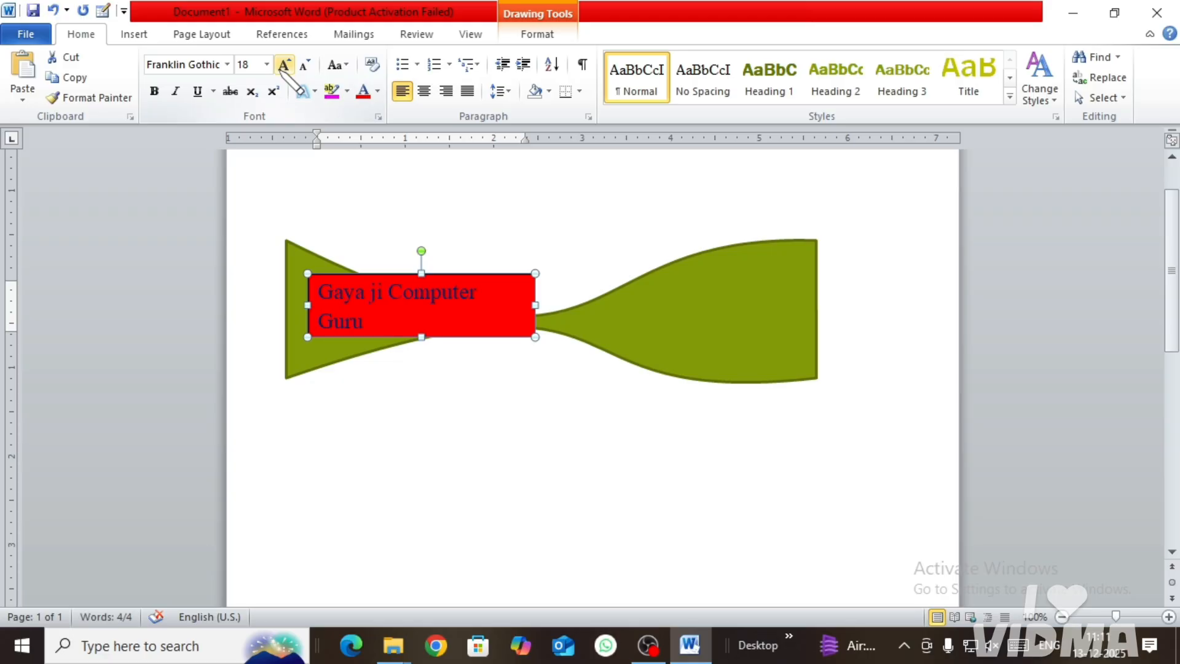
{"action": "left_click", "coordinate": [283, 63]}
{"action": "left_click", "coordinate": [283, 64]}
{"action": "left_click", "coordinate": [283, 64]}
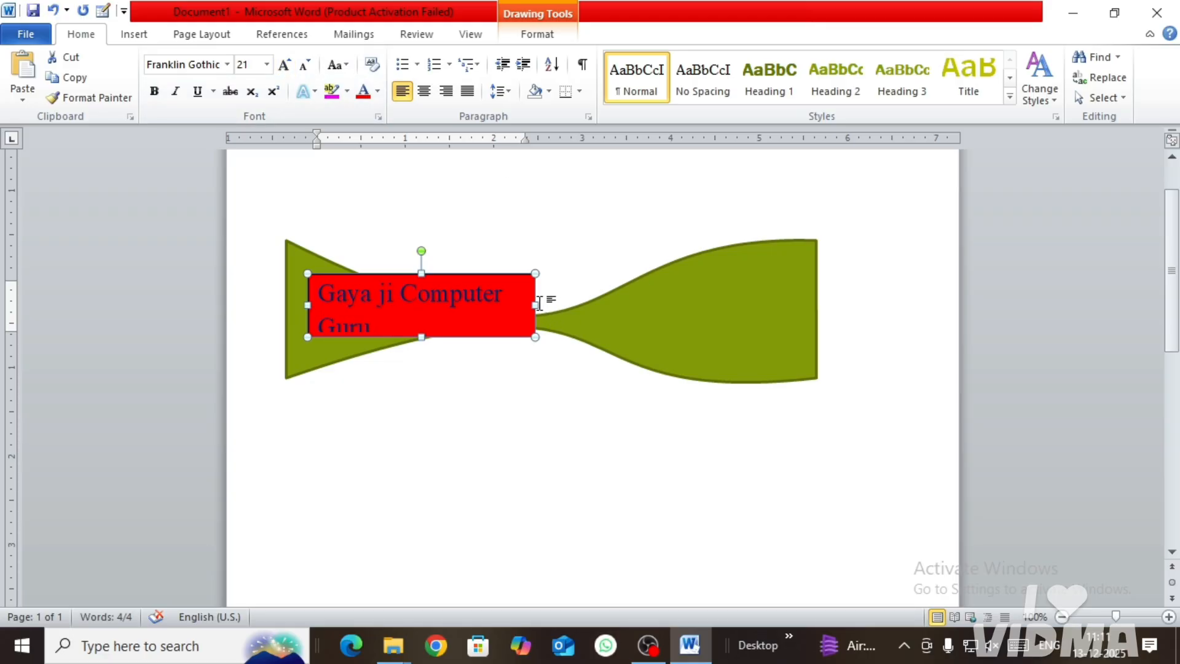
{"action": "left_click_drag", "start_coordinate": [544, 303], "coordinate": [722, 307]}
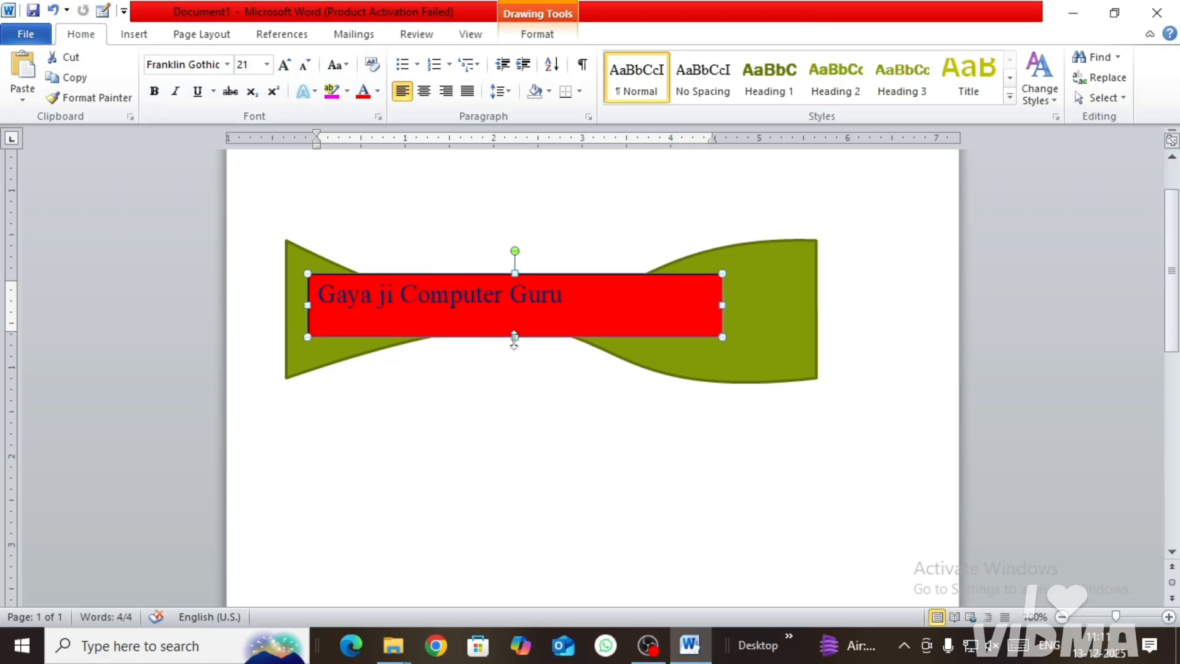
{"action": "left_click_drag", "start_coordinate": [514, 339], "coordinate": [515, 352]}
Step: Apply the glossy tan-brown shape style from the last row of the style gallery to the text box
{"action": "left_click", "coordinate": [544, 36]}
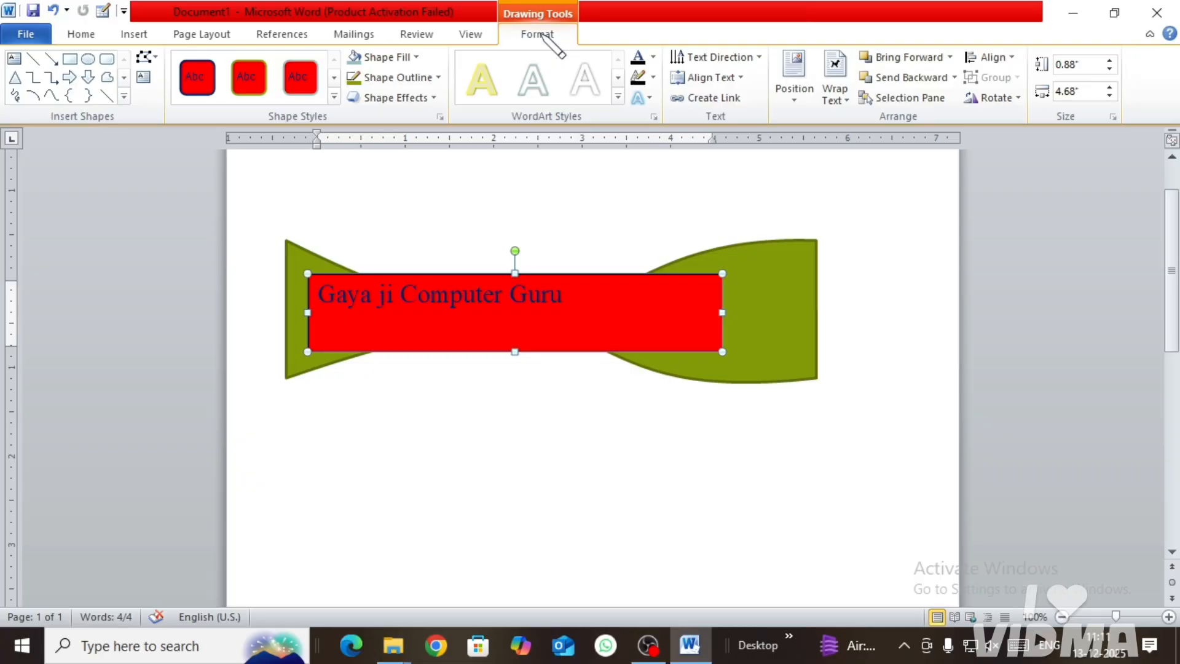
{"action": "left_click", "coordinate": [333, 97]}
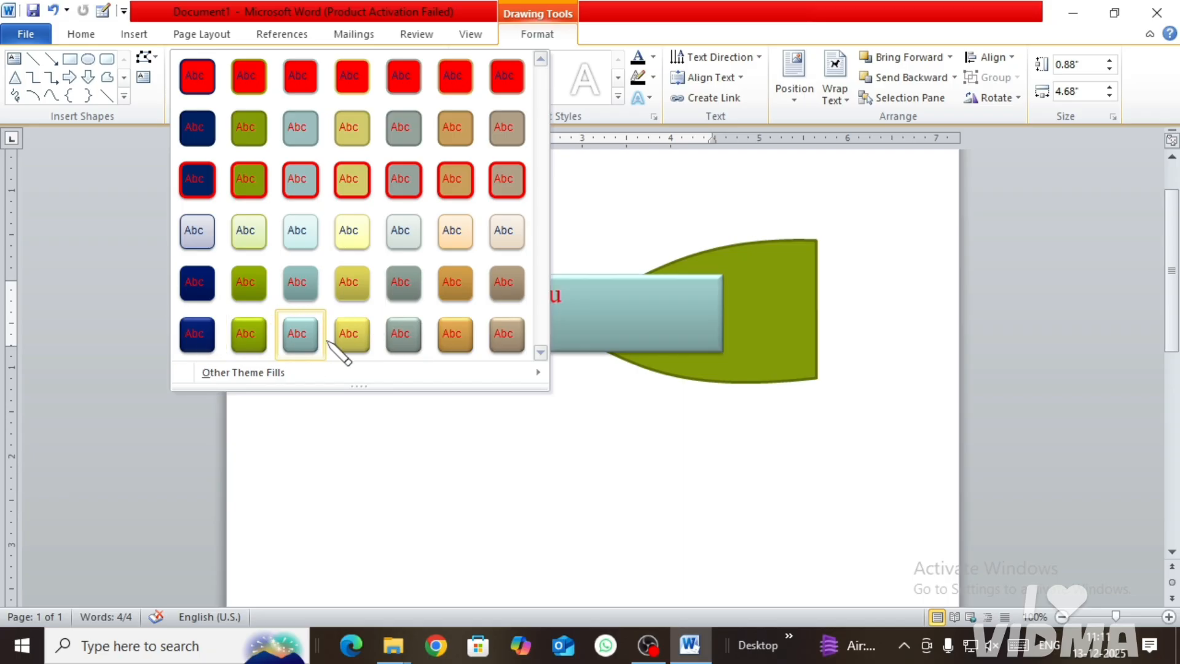
{"action": "left_click", "coordinate": [518, 337]}
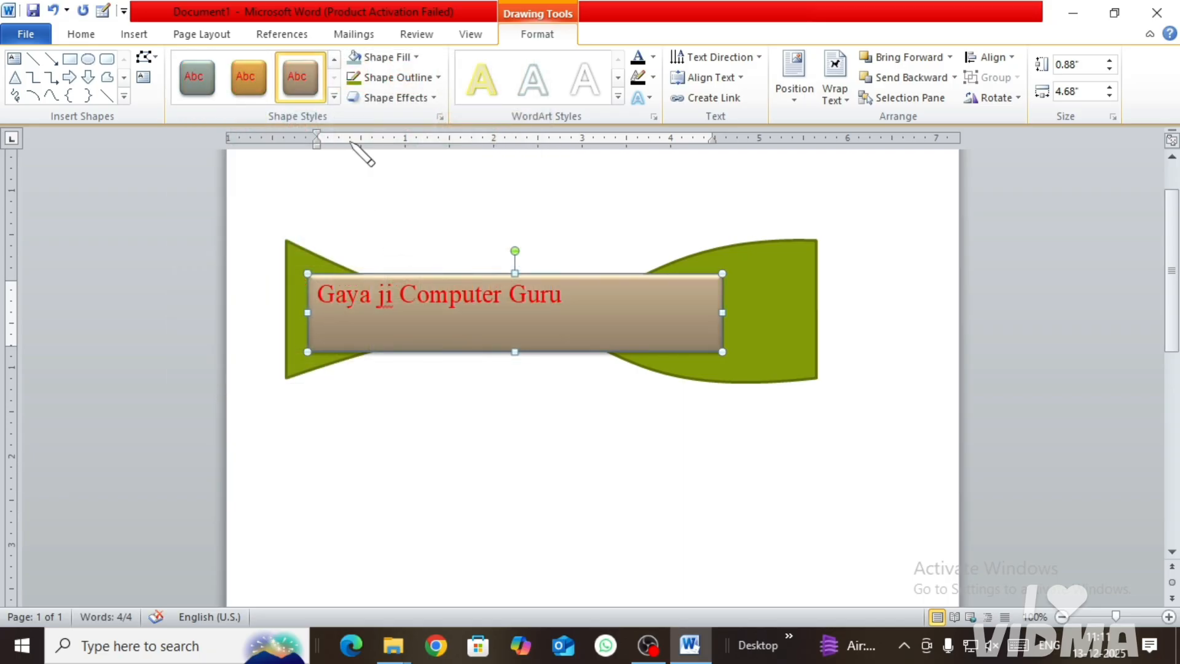
Step: Set the text box to No Fill, and refill it with a bright green chosen from the standard colors under More Fill Colors
{"action": "left_click", "coordinate": [404, 60]}
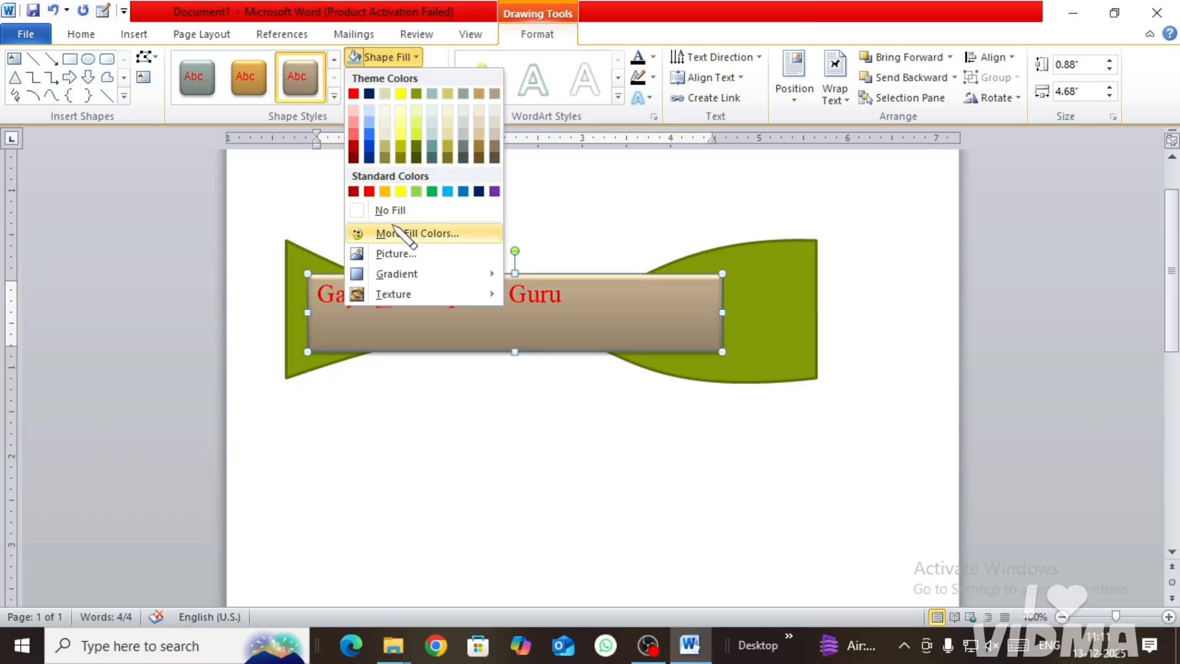
{"action": "left_click", "coordinate": [392, 210]}
{"action": "left_click", "coordinate": [400, 57]}
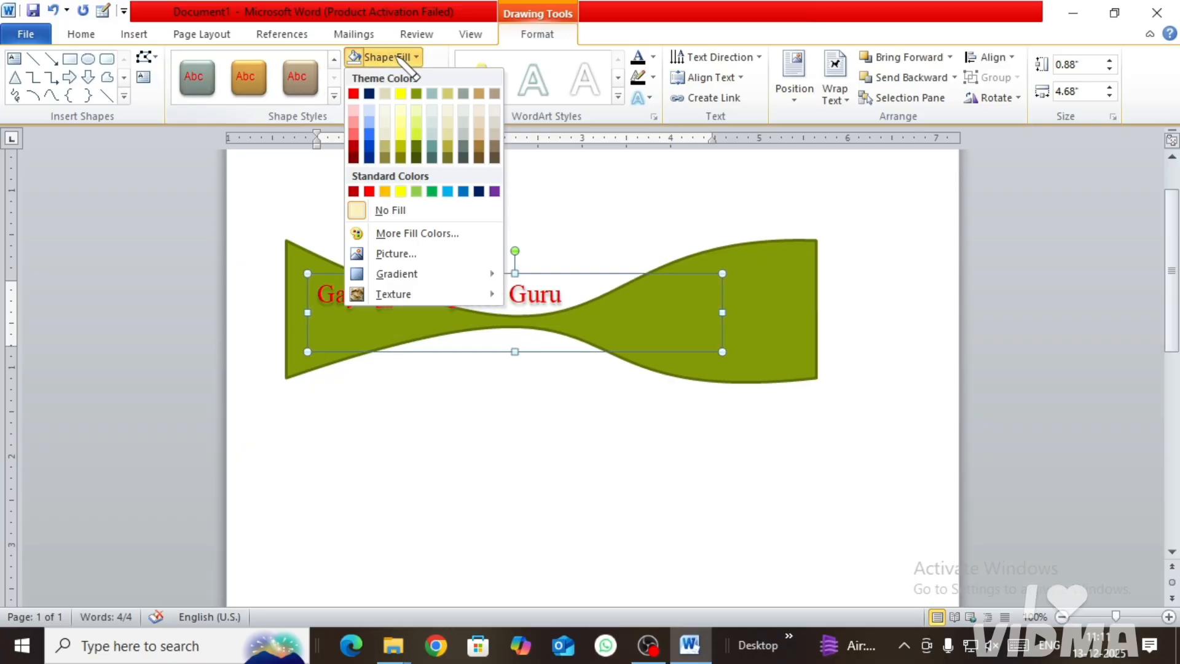
{"action": "left_click", "coordinate": [420, 234]}
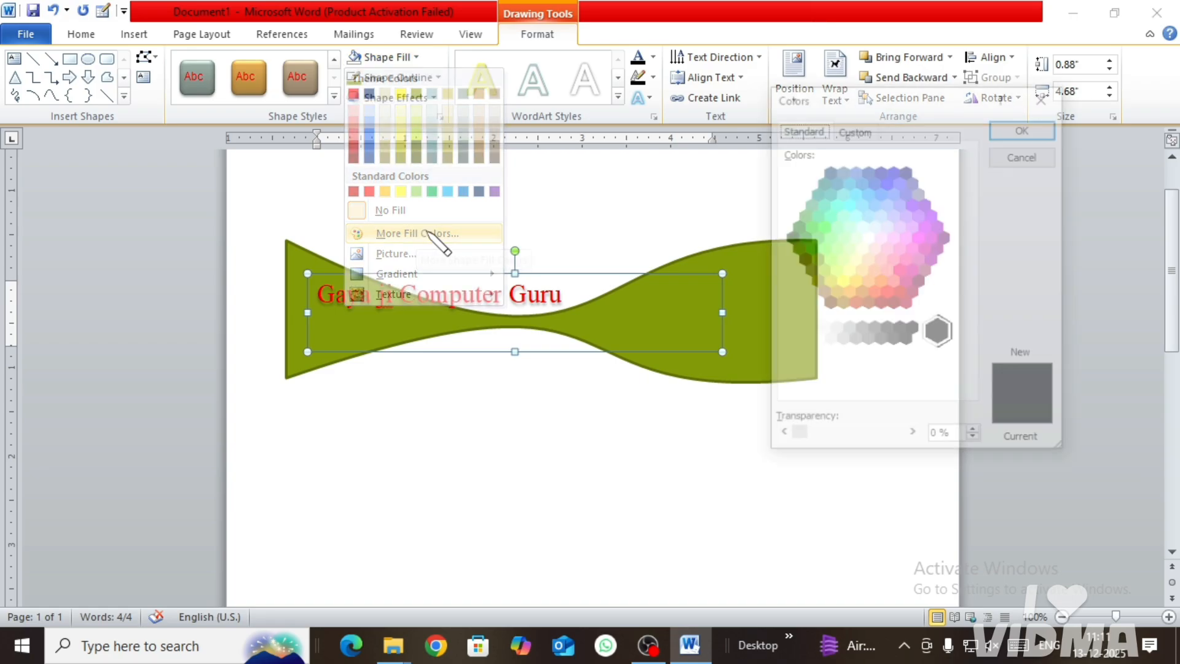
{"action": "left_click", "coordinate": [821, 248]}
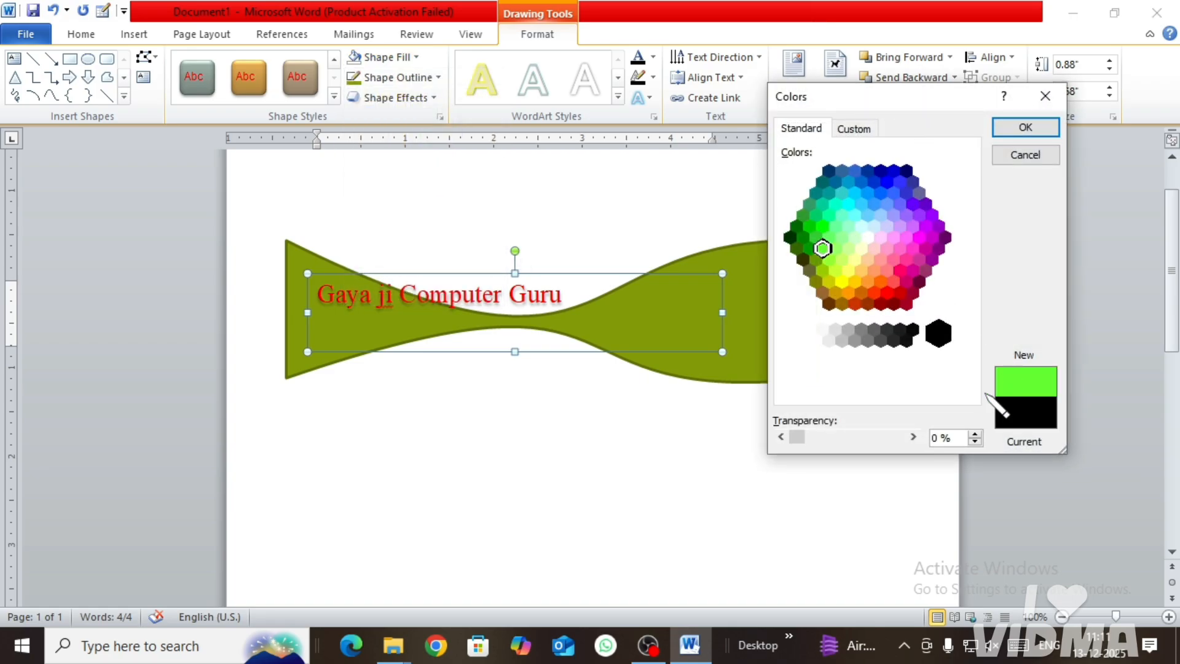
{"action": "left_click", "coordinate": [1037, 130]}
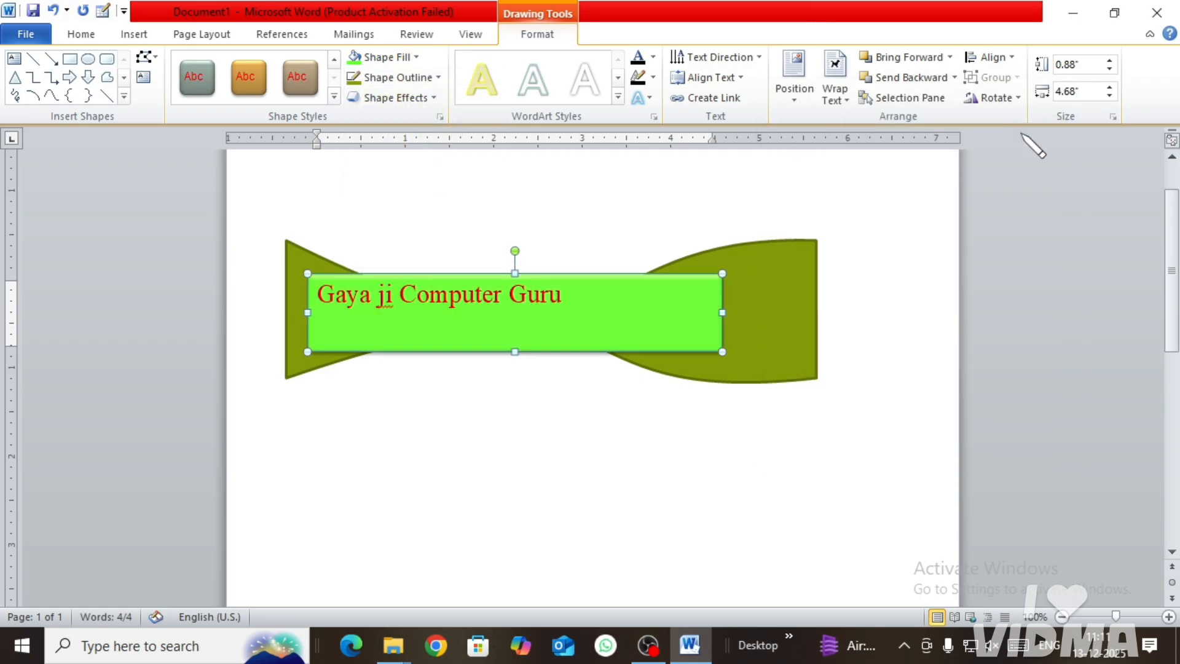
Step: Fill the text box with the dark blue scroll banner picture from the Downloads folder
{"action": "left_click", "coordinate": [399, 57]}
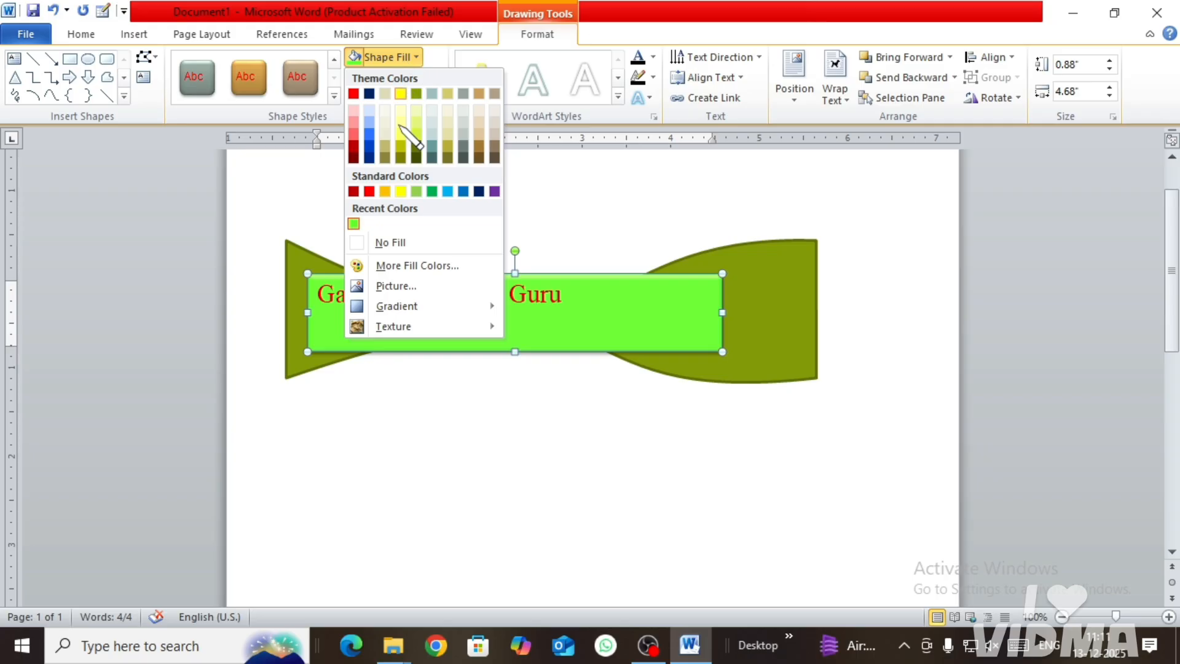
{"action": "left_click", "coordinate": [394, 286]}
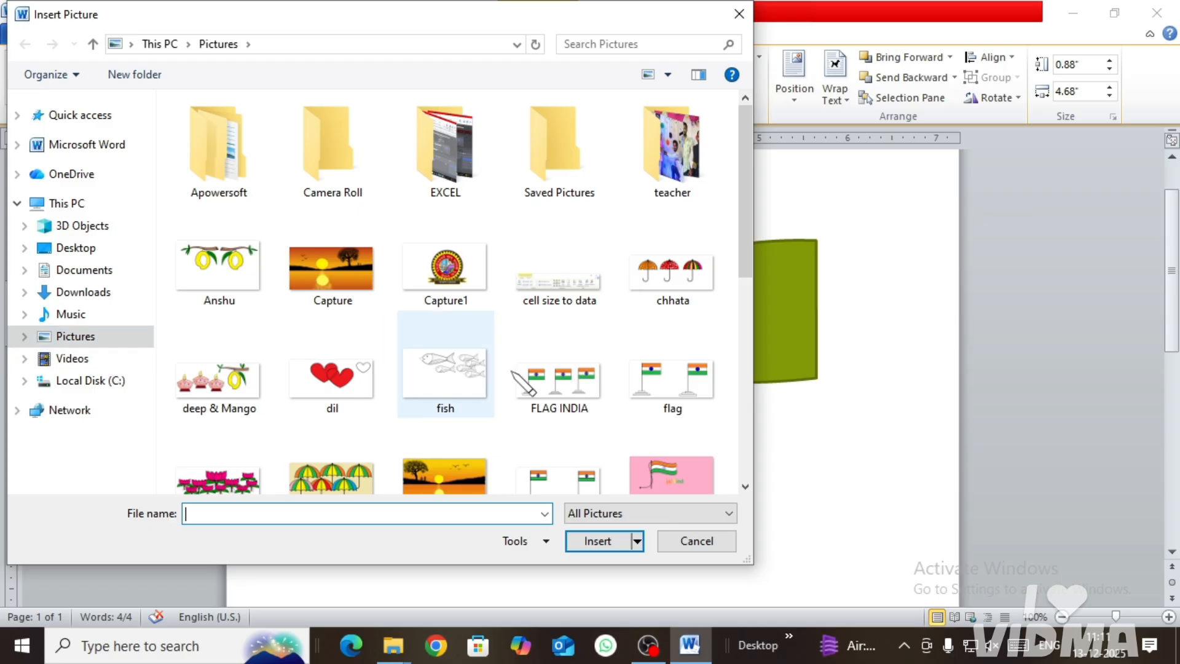
{"action": "scroll", "coordinate": [556, 362], "scroll_direction": "down", "scroll_amount": 5}
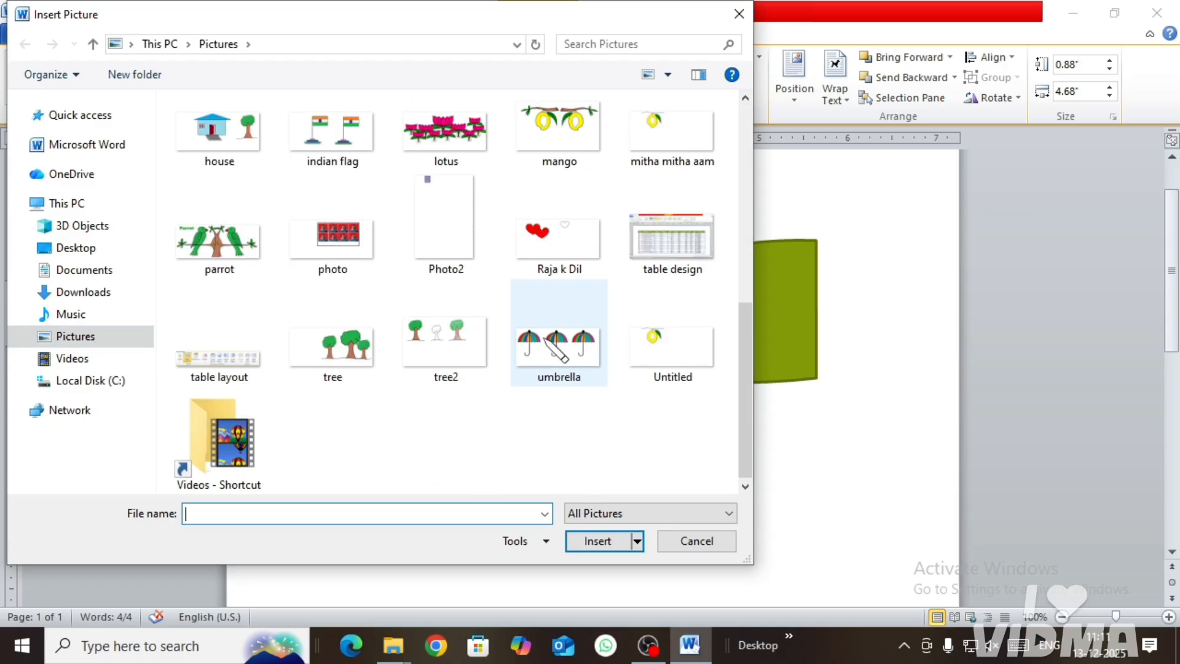
{"action": "left_click", "coordinate": [106, 294]}
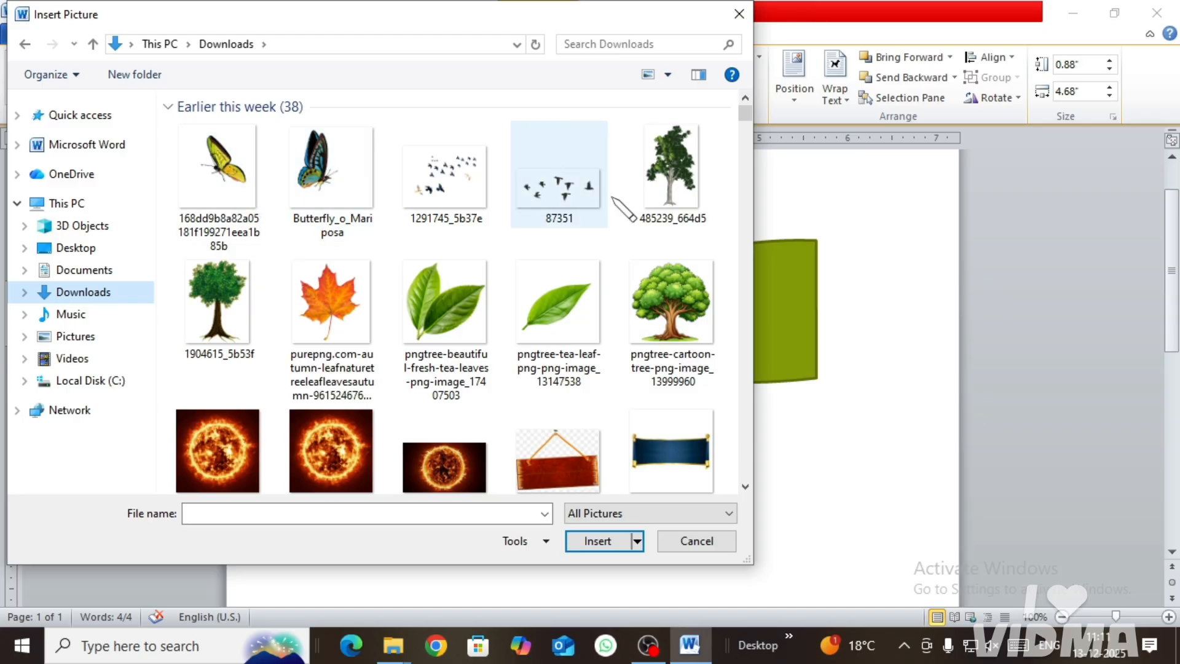
{"action": "left_click", "coordinate": [529, 349]}
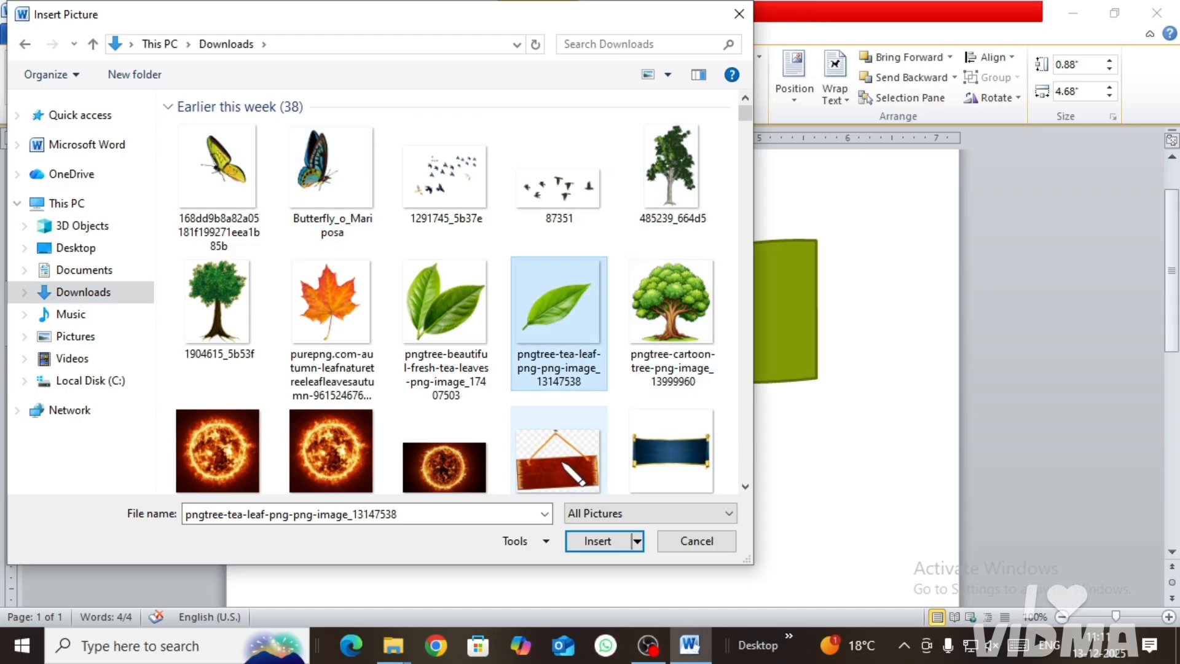
{"action": "left_click", "coordinate": [671, 472]}
{"action": "left_click", "coordinate": [598, 541]}
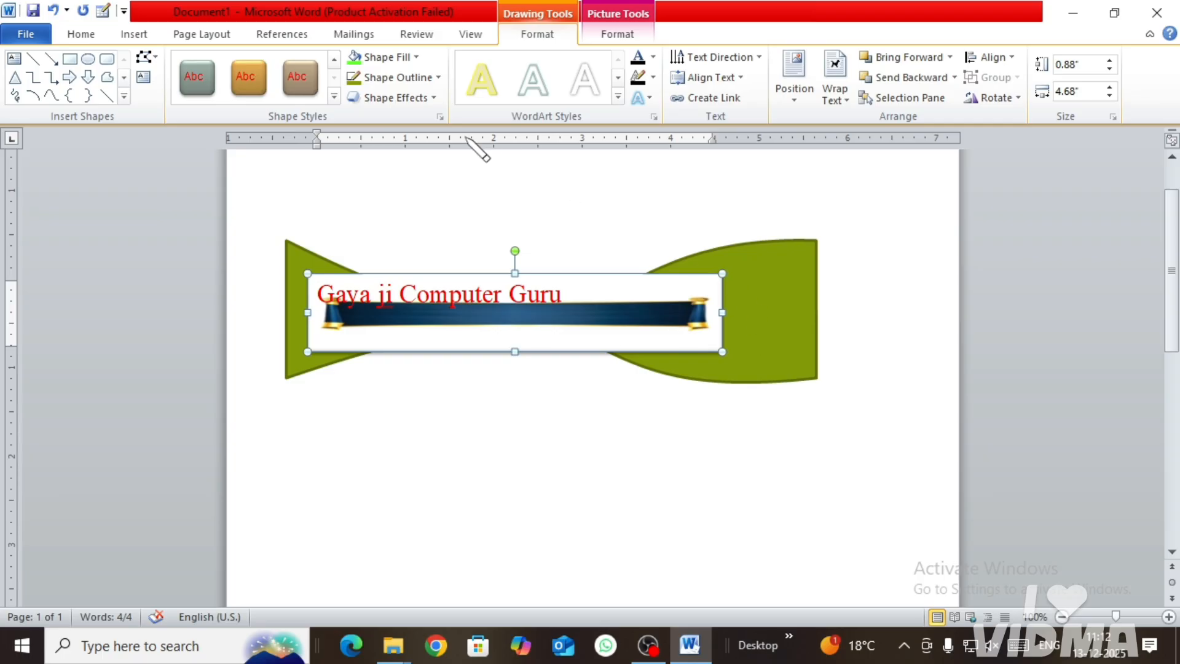
Step: Change the text box to a gradient fill, trying the black-blue-purple preset before applying the yellow-orange-red fire preset
{"action": "left_click", "coordinate": [415, 58]}
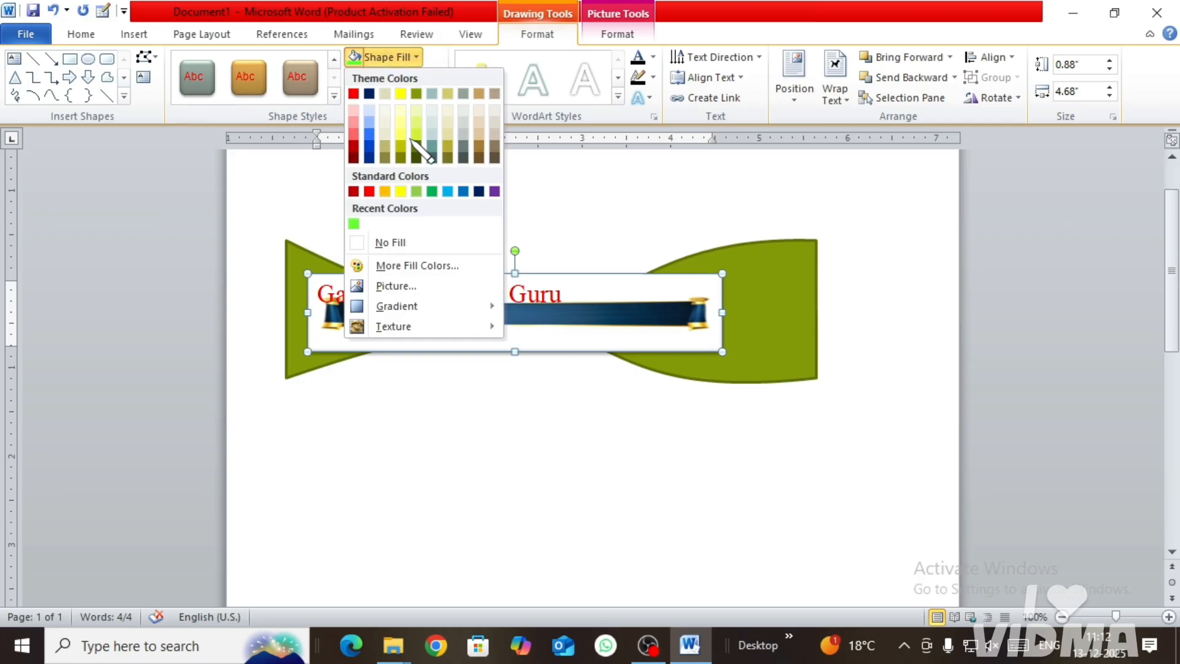
{"action": "mouse_move", "coordinate": [415, 306]}
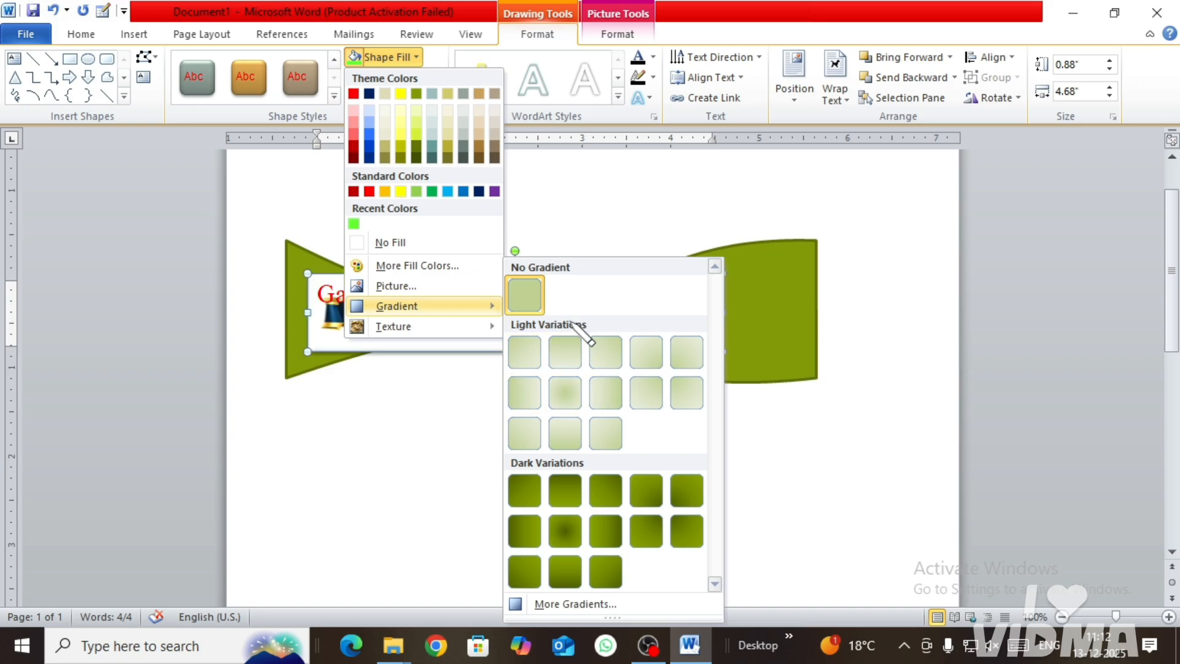
{"action": "left_click", "coordinate": [592, 608]}
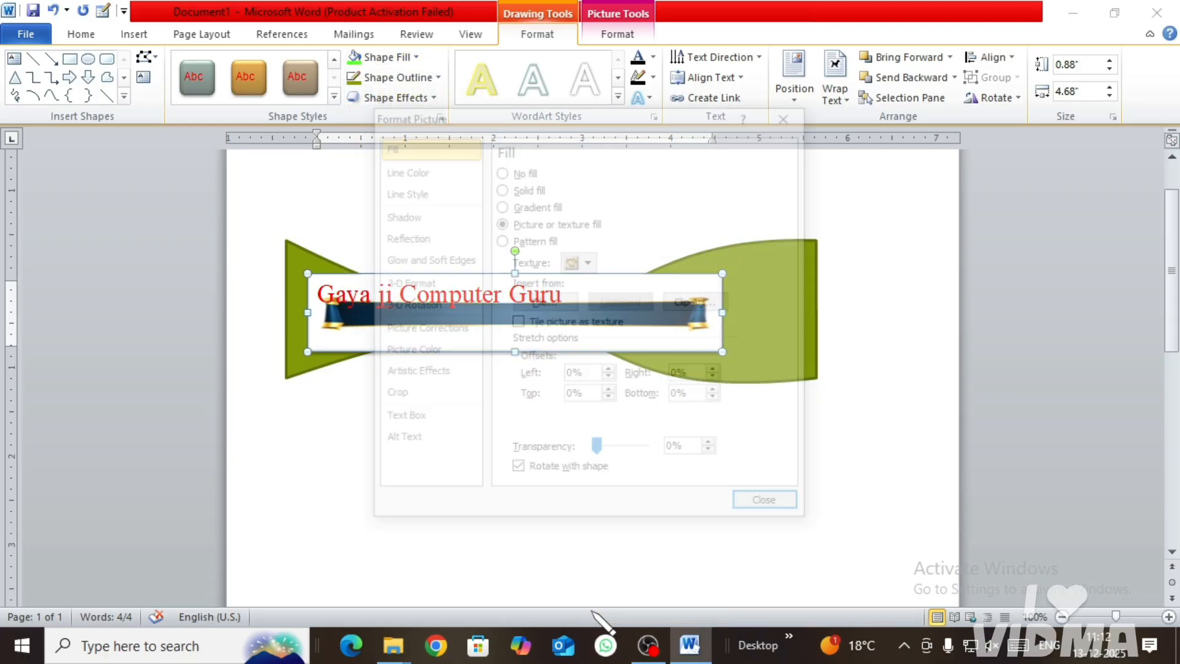
{"action": "left_click", "coordinate": [500, 204]}
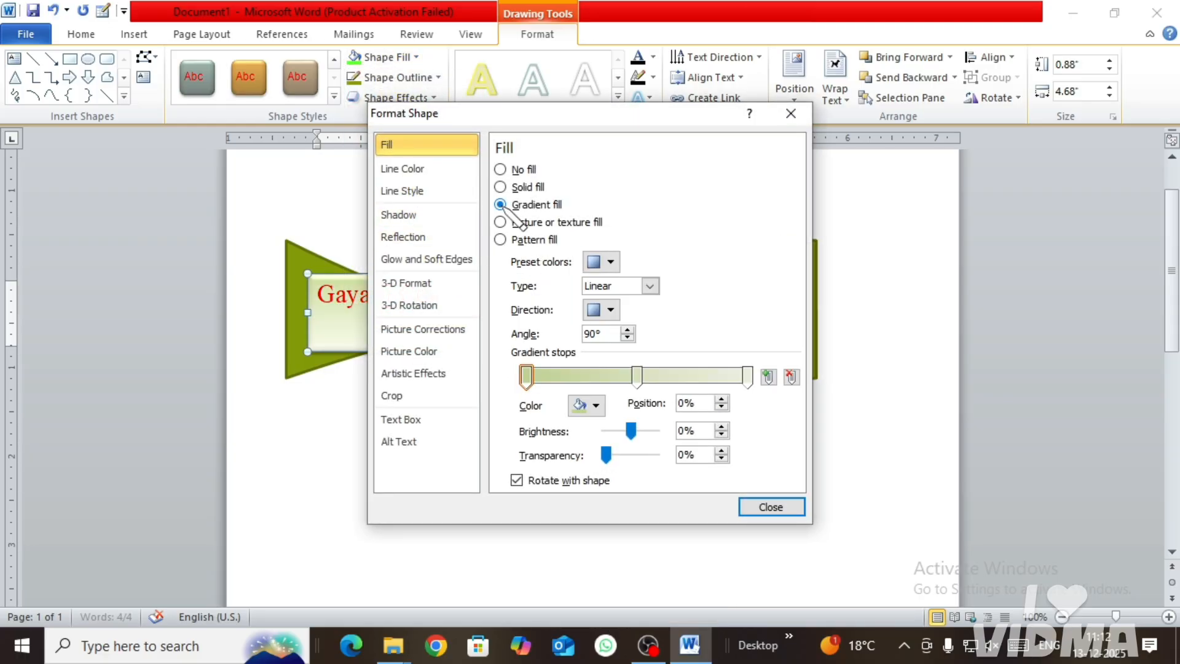
{"action": "left_click_drag", "start_coordinate": [648, 116], "coordinate": [937, 51]}
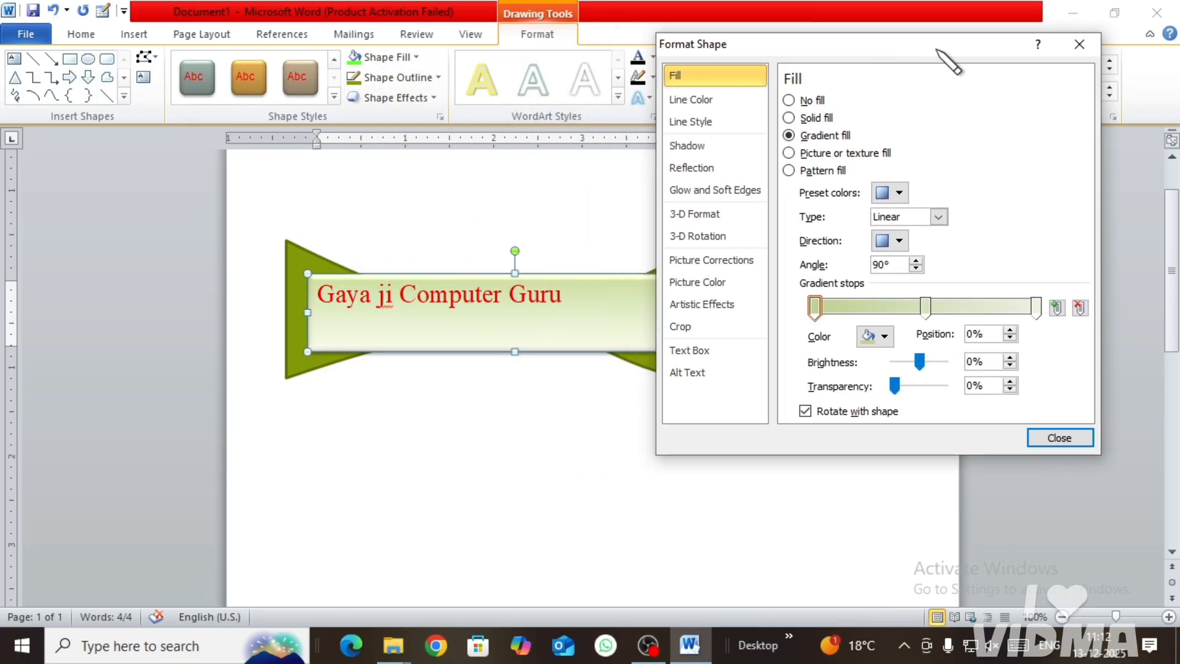
{"action": "left_click", "coordinate": [899, 192]}
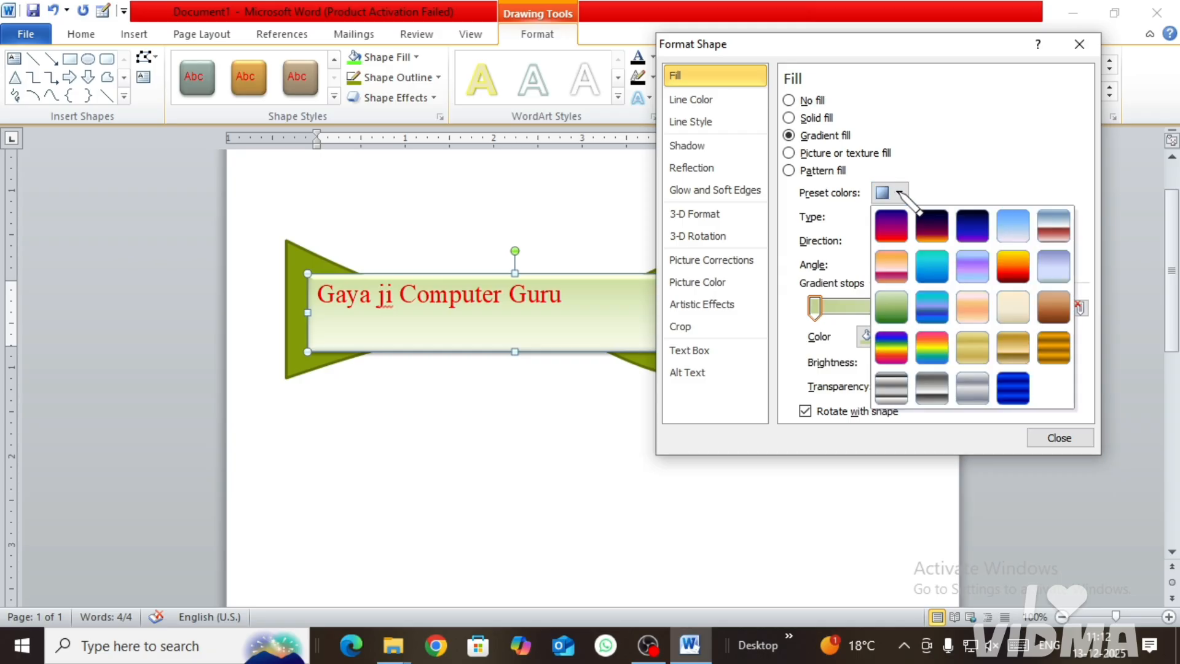
{"action": "left_click", "coordinate": [972, 227]}
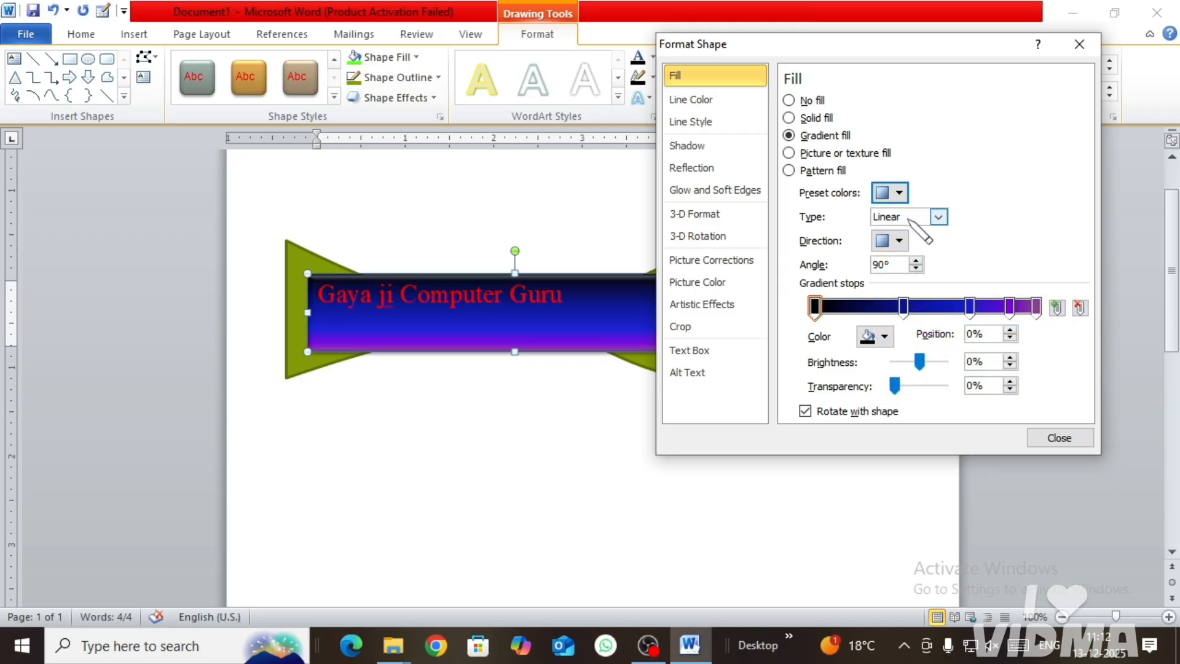
{"action": "left_click", "coordinate": [897, 194]}
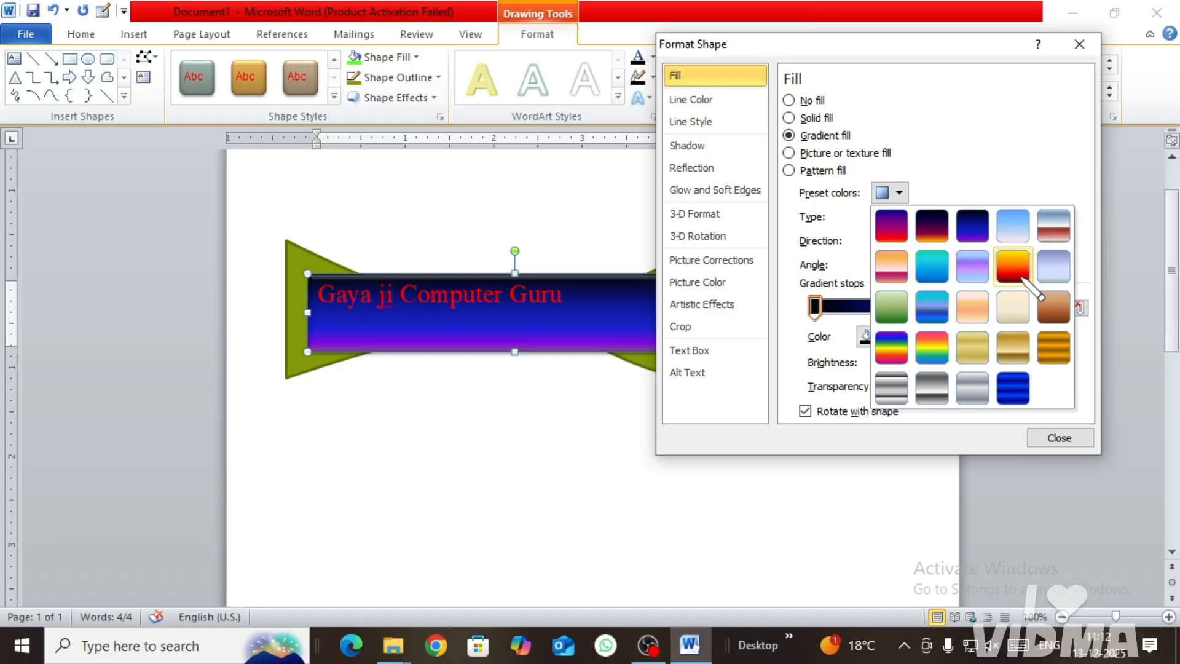
{"action": "left_click", "coordinate": [1013, 266]}
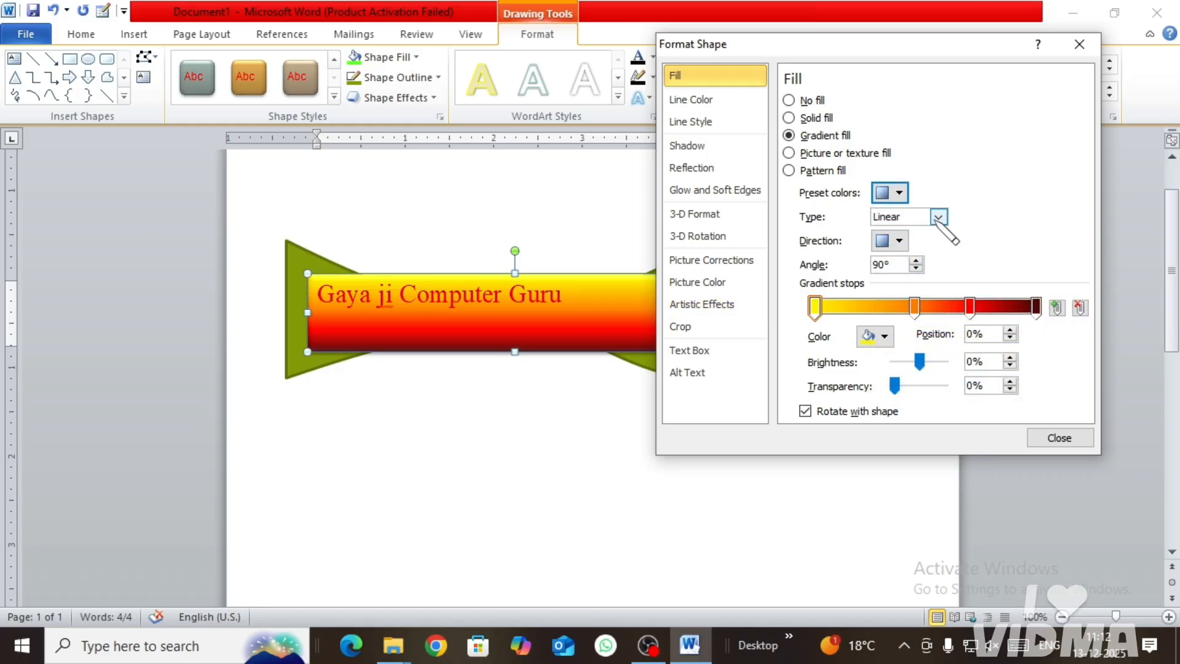
Step: Try the Radial, Rectangular and Path gradient types on the text box, and return the type to Linear
{"action": "left_click", "coordinate": [938, 217]}
{"action": "left_click", "coordinate": [917, 250]}
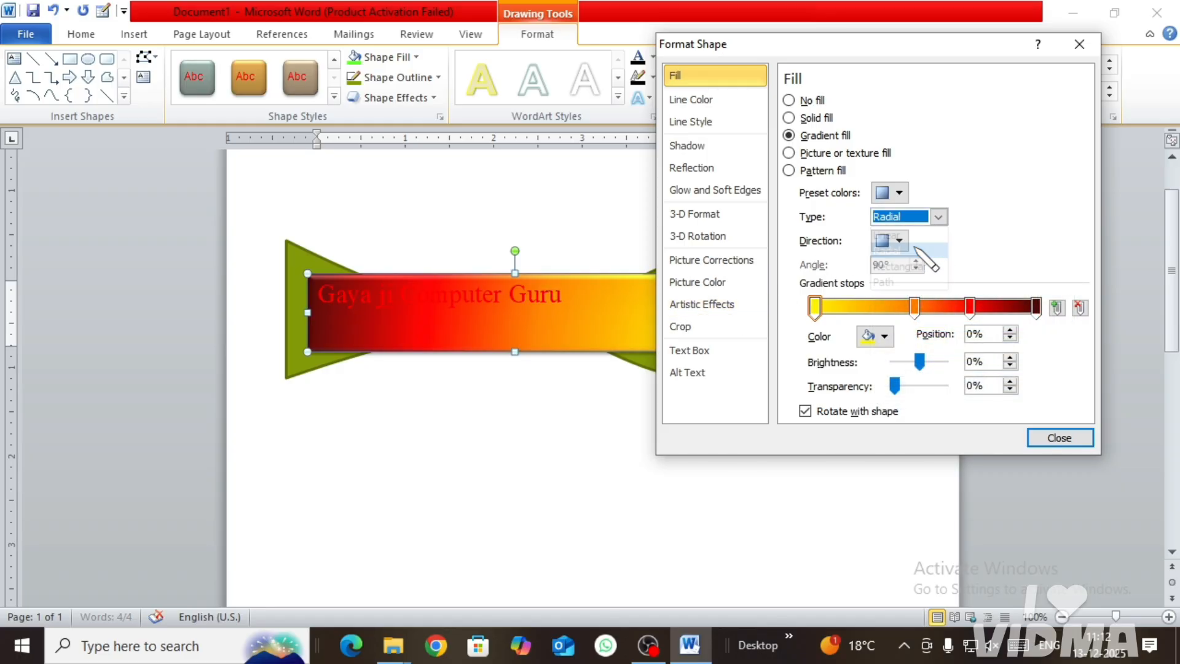
{"action": "left_click", "coordinate": [938, 217]}
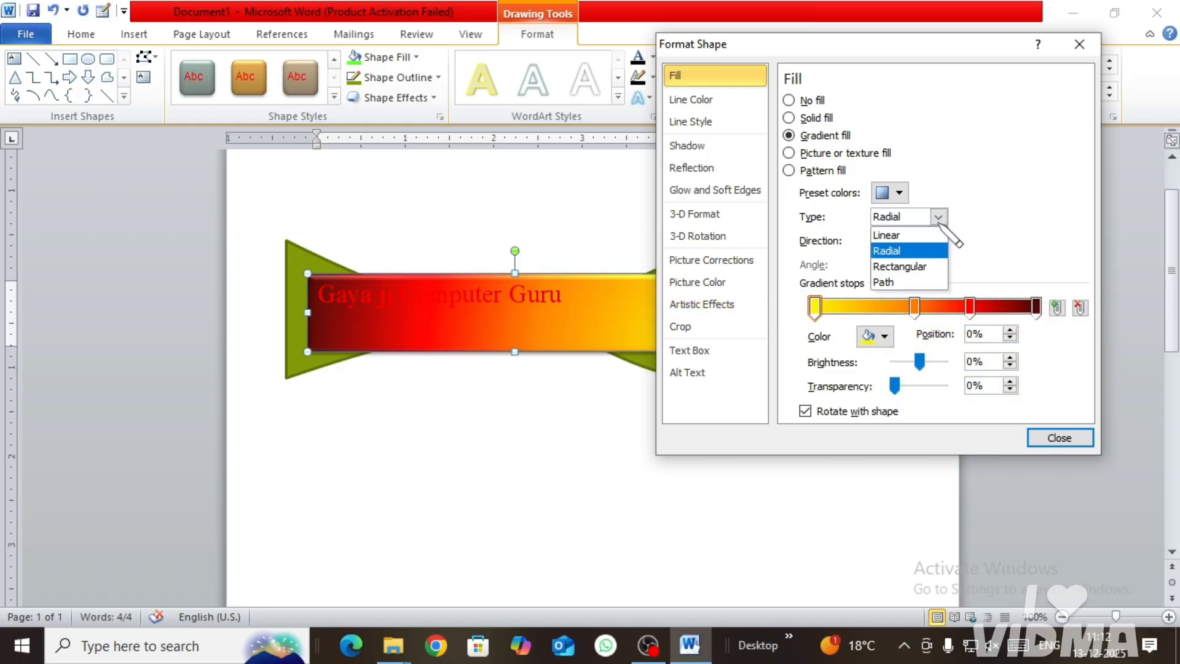
{"action": "left_click", "coordinate": [921, 266]}
{"action": "left_click", "coordinate": [938, 217]}
{"action": "left_click", "coordinate": [922, 281]}
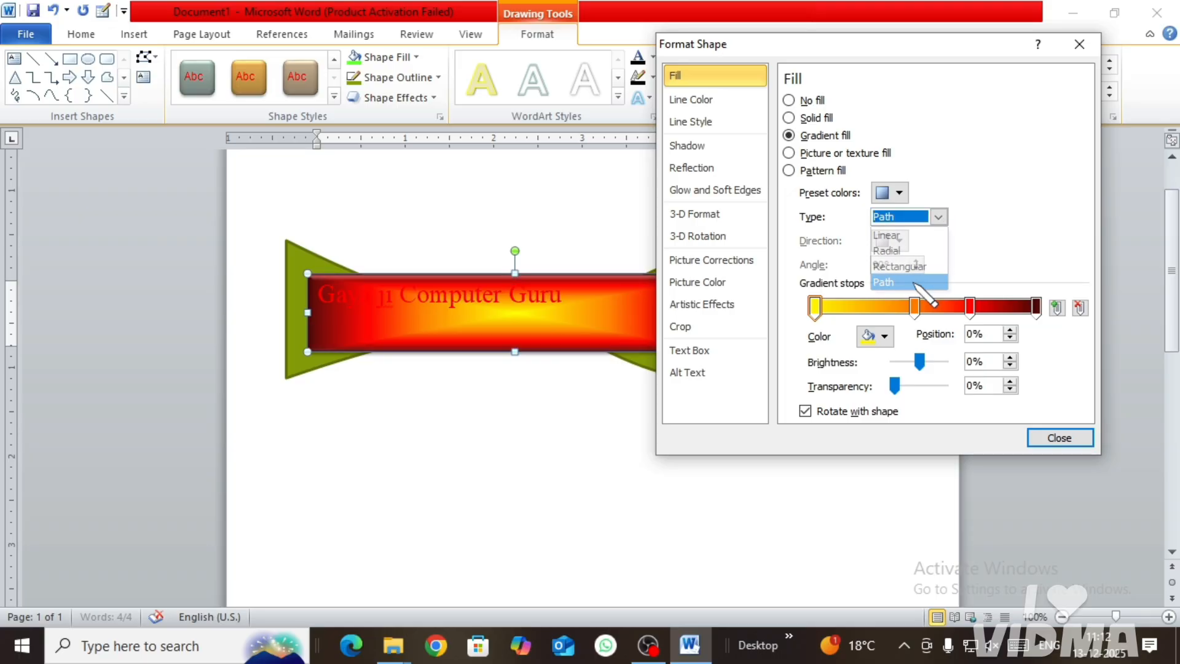
{"action": "left_click", "coordinate": [939, 218]}
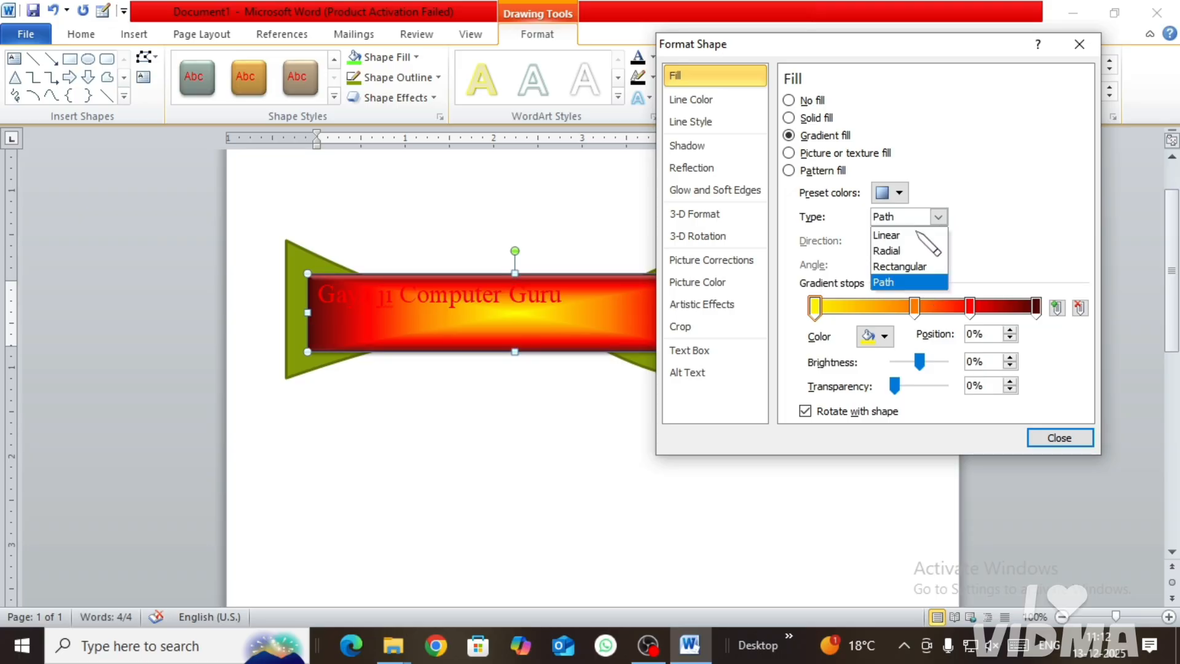
{"action": "left_click", "coordinate": [922, 234]}
Step: Try the bottom-to-top and bottom-right-to-top-left gradient directions, and set a left-to-right linear direction at 0°
{"action": "left_click", "coordinate": [901, 242]}
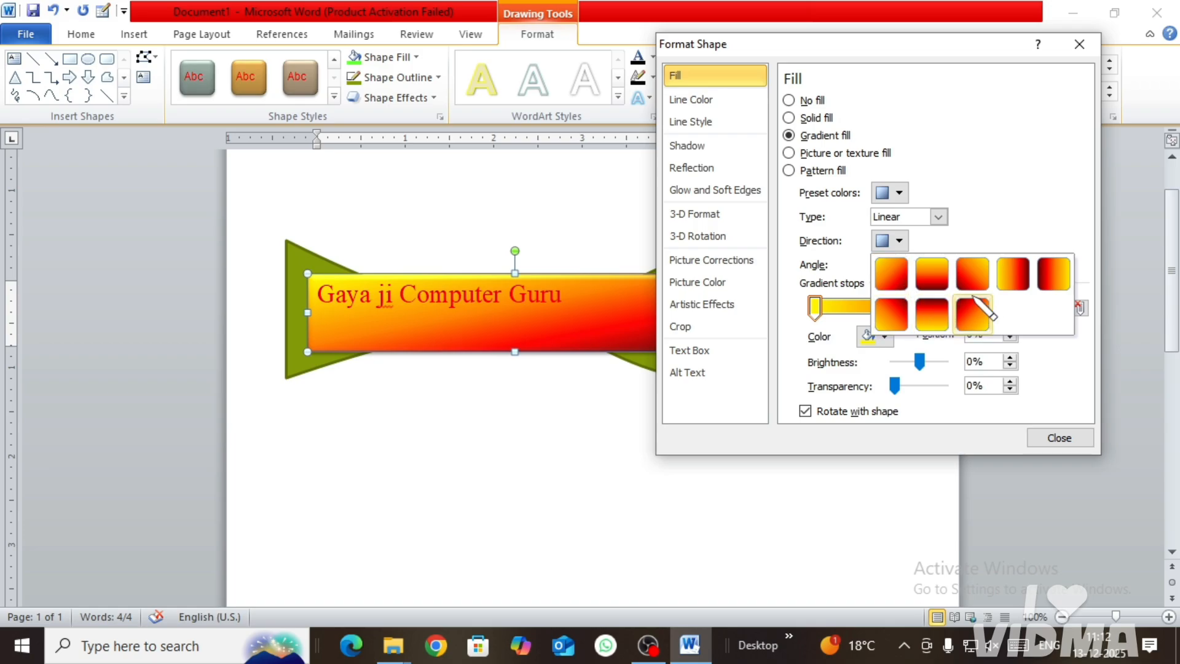
{"action": "left_click", "coordinate": [931, 314]}
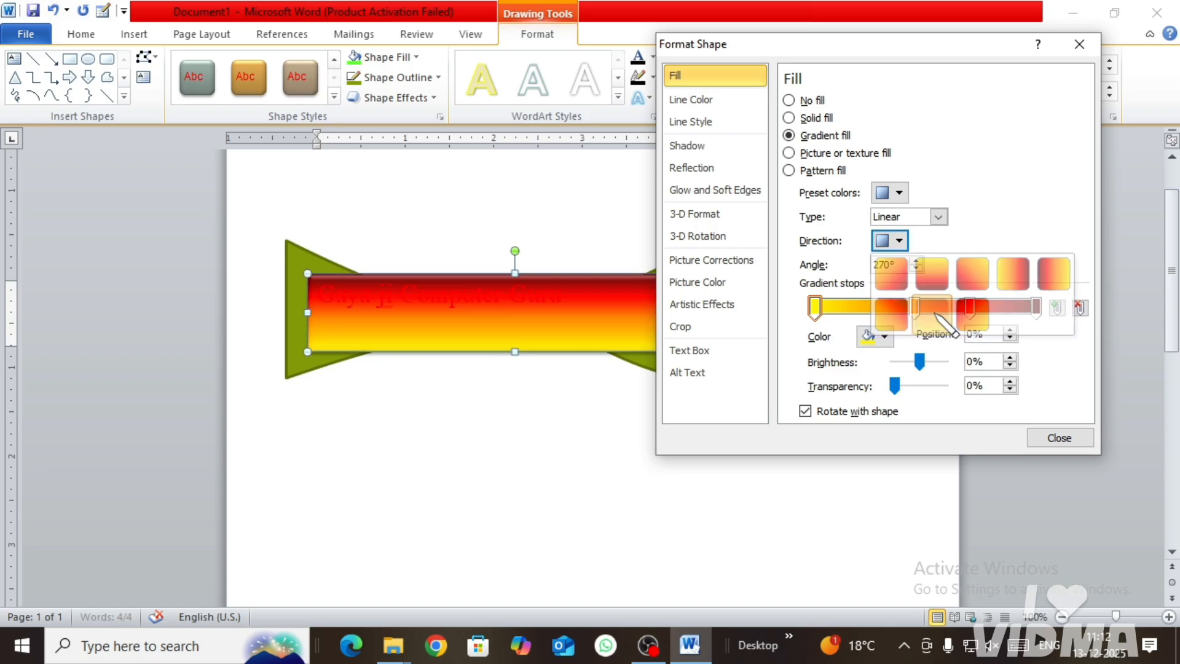
{"action": "left_click", "coordinate": [901, 242]}
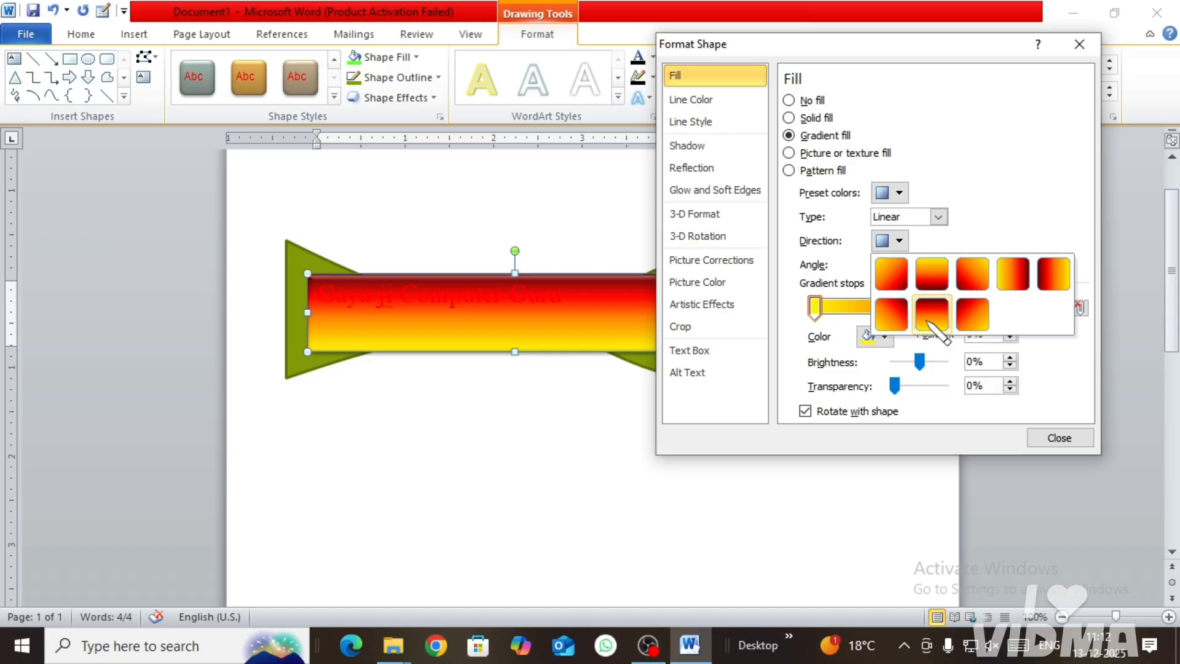
{"action": "left_click", "coordinate": [972, 314]}
{"action": "left_click", "coordinate": [899, 240]}
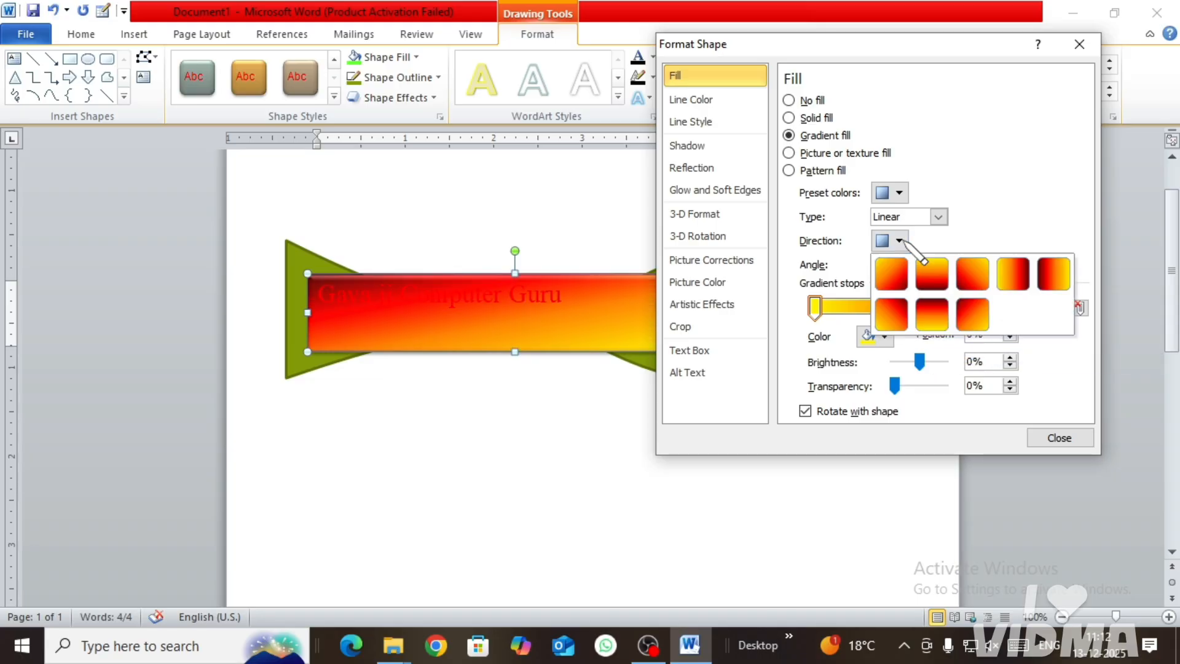
{"action": "left_click", "coordinate": [1014, 274]}
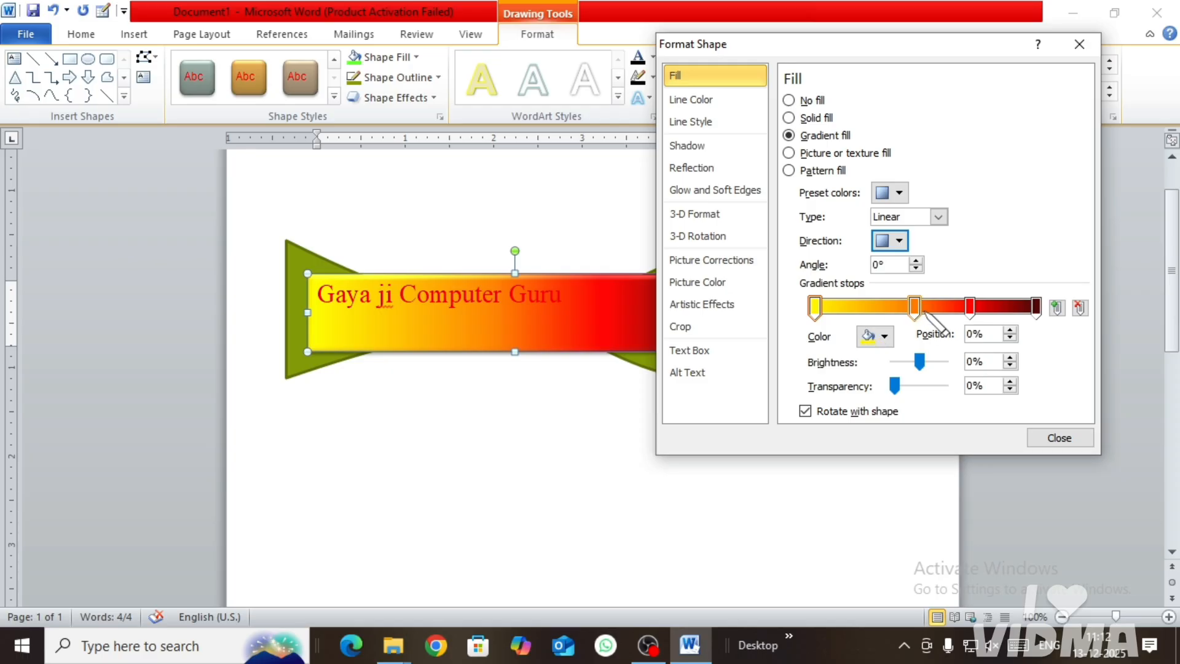
Step: Reposition the red gradient stop to 87%, the orange to 56% and the yellow to 14%, and set the yellow stop's brightness to -5%
{"action": "left_click_drag", "start_coordinate": [971, 309], "coordinate": [1007, 307]}
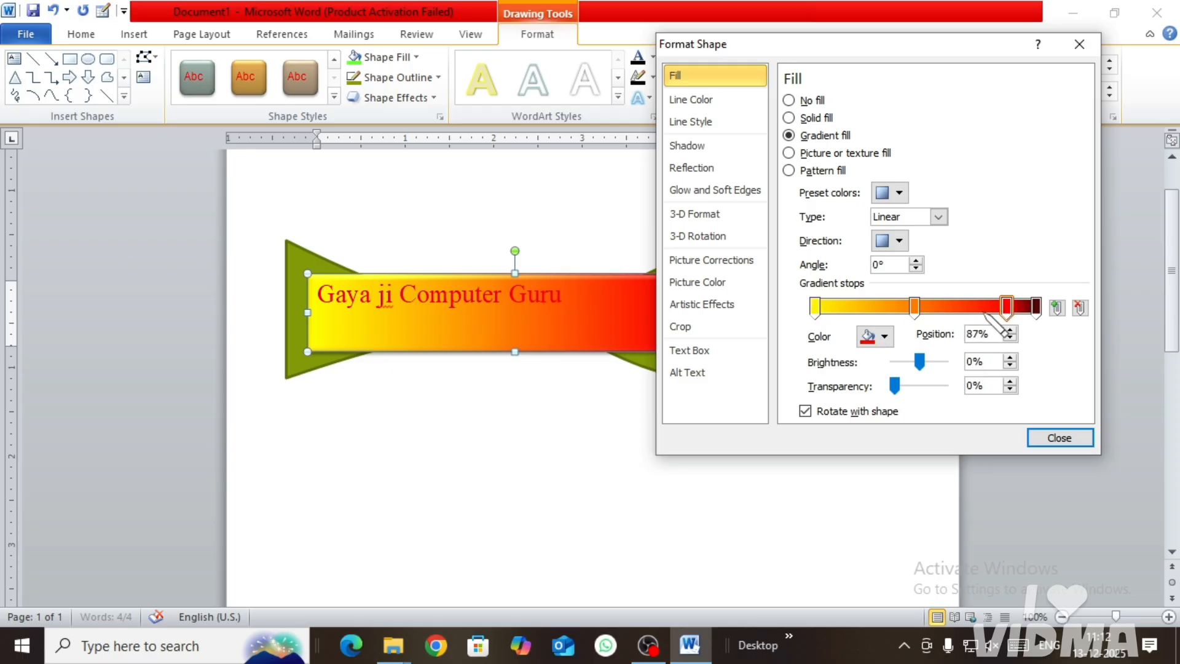
{"action": "left_click_drag", "start_coordinate": [914, 307], "coordinate": [939, 307]}
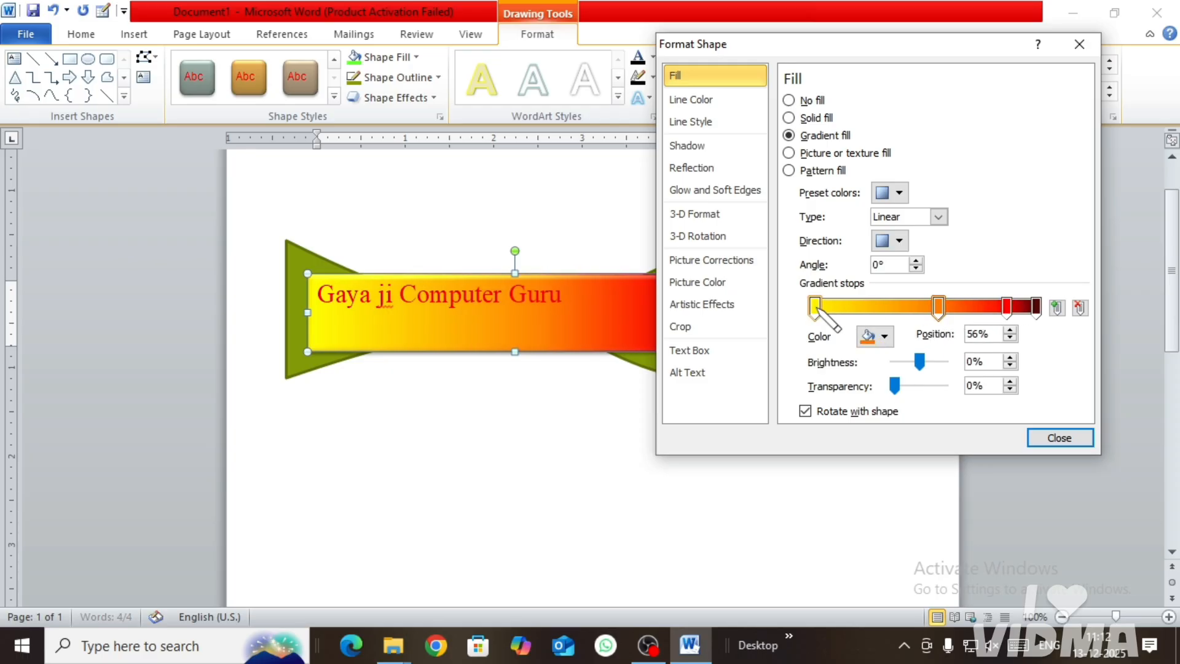
{"action": "left_click_drag", "start_coordinate": [815, 307], "coordinate": [845, 307]}
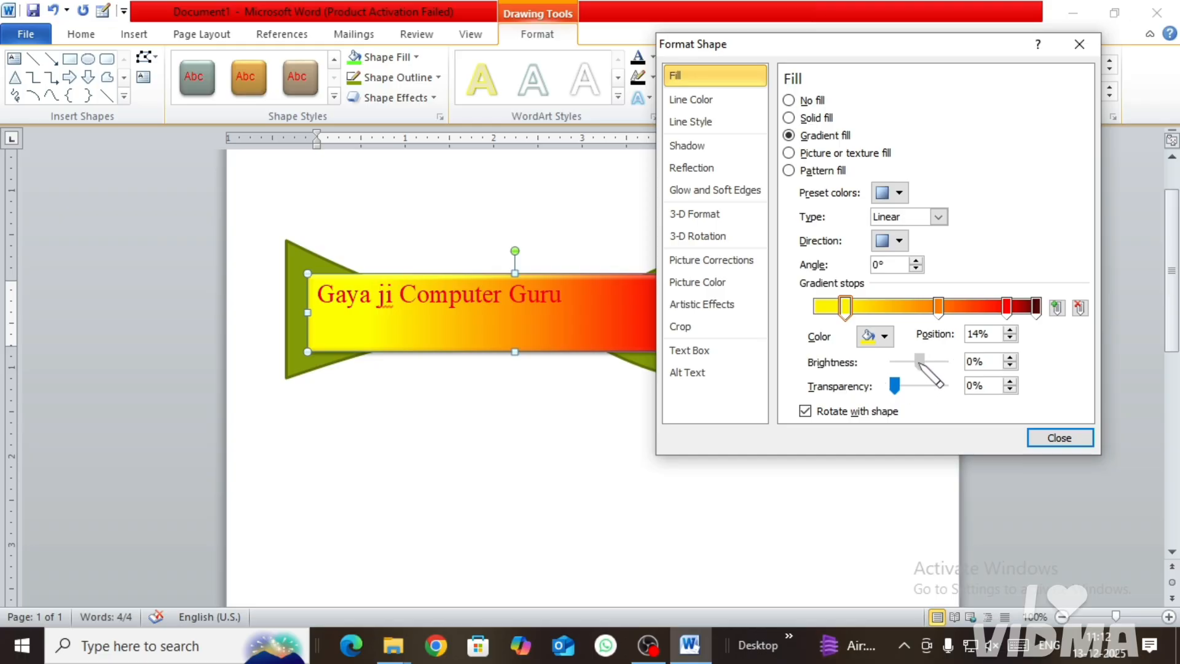
{"action": "mouse_move", "coordinate": [919, 362]}
{"action": "left_mouse_down"}
{"action": "mouse_move", "coordinate": [939, 363]}
{"action": "mouse_move", "coordinate": [899, 363]}
{"action": "mouse_move", "coordinate": [918, 362]}
{"action": "left_mouse_up"}
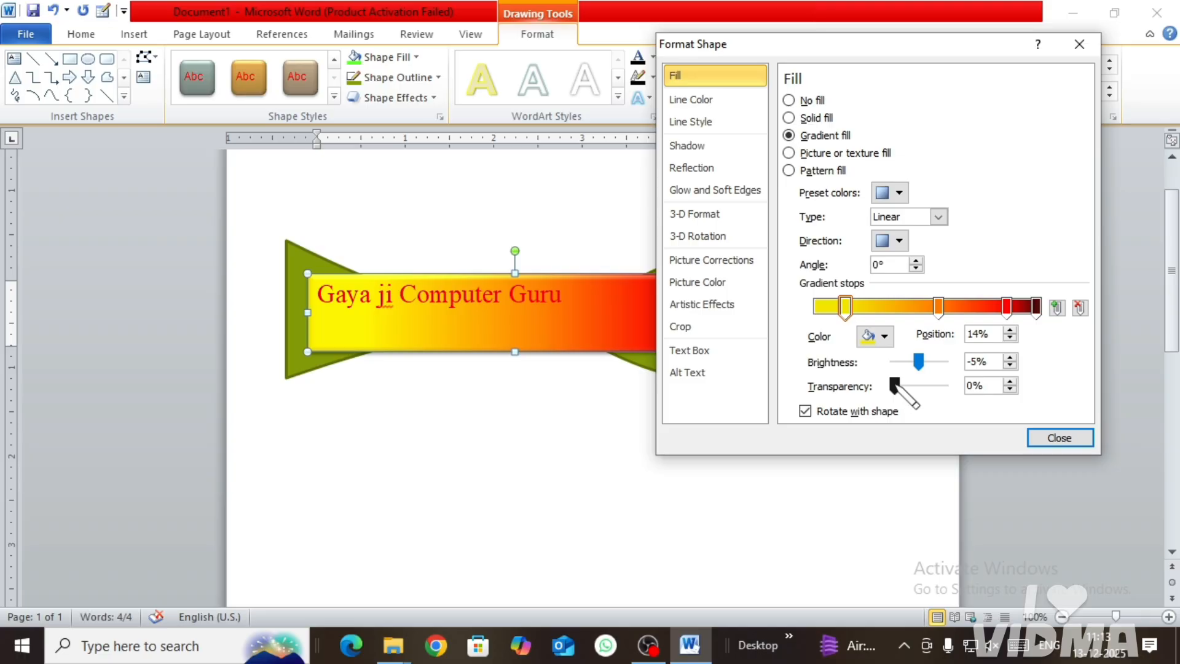
Step: Make the orange gradient stop partly transparent and the dark end stop 47% transparent, and move the text box up over the green shape's upper edge
{"action": "left_click", "coordinate": [939, 307]}
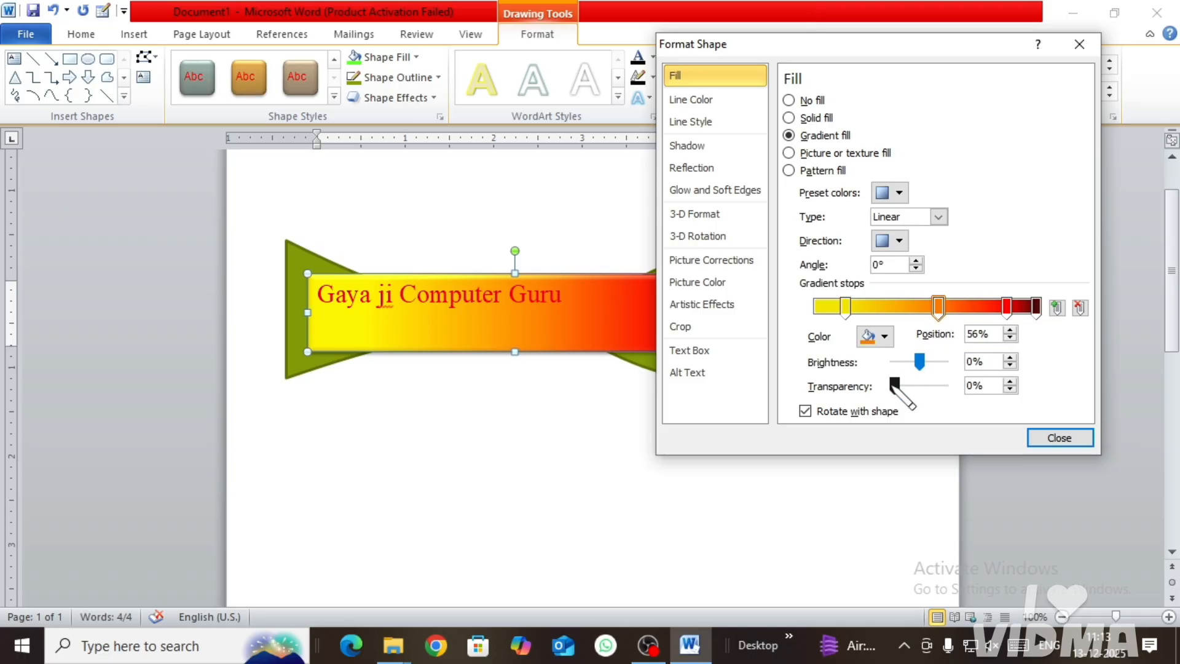
{"action": "mouse_move", "coordinate": [895, 385]}
{"action": "left_mouse_down"}
{"action": "mouse_move", "coordinate": [925, 385]}
{"action": "mouse_move", "coordinate": [916, 385]}
{"action": "left_mouse_up"}
{"action": "left_click", "coordinate": [1036, 306]}
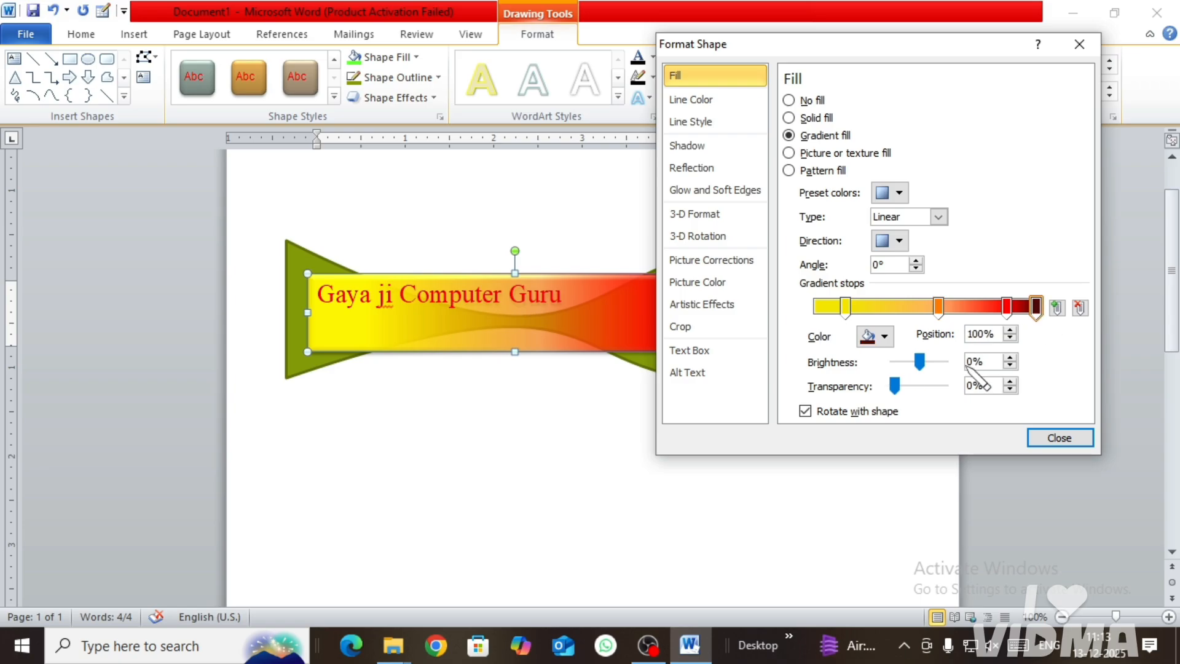
{"action": "mouse_move", "coordinate": [895, 385]}
{"action": "left_mouse_down"}
{"action": "mouse_move", "coordinate": [933, 386]}
{"action": "mouse_move", "coordinate": [917, 387]}
{"action": "left_mouse_up"}
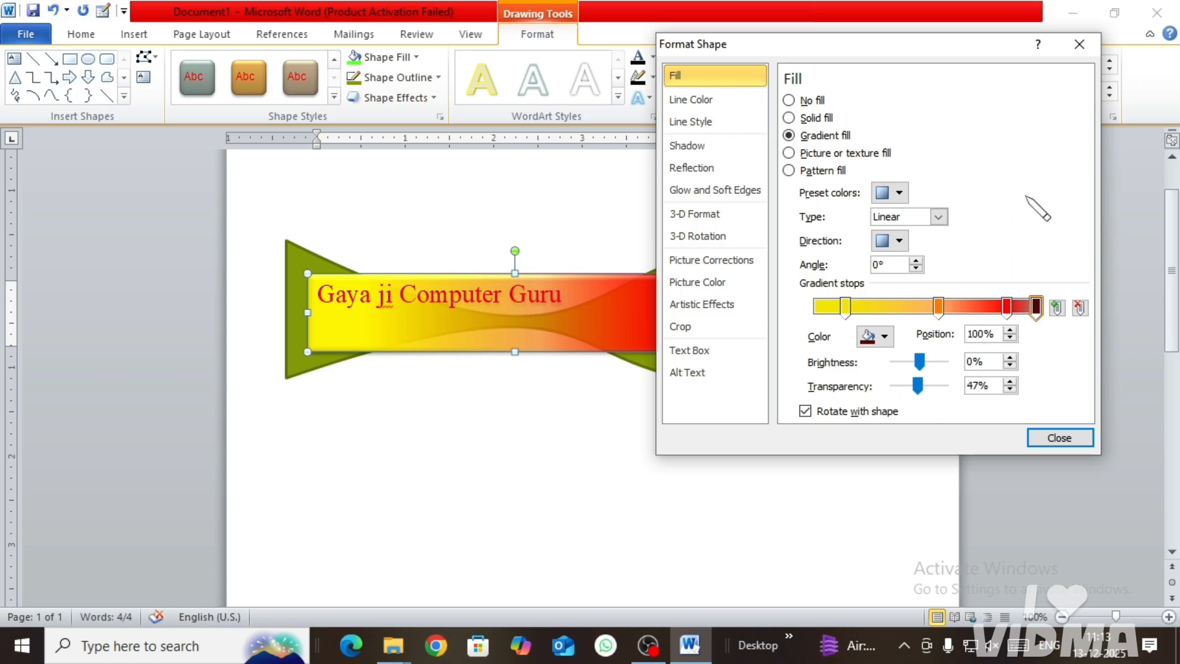
{"action": "left_click", "coordinate": [1076, 44]}
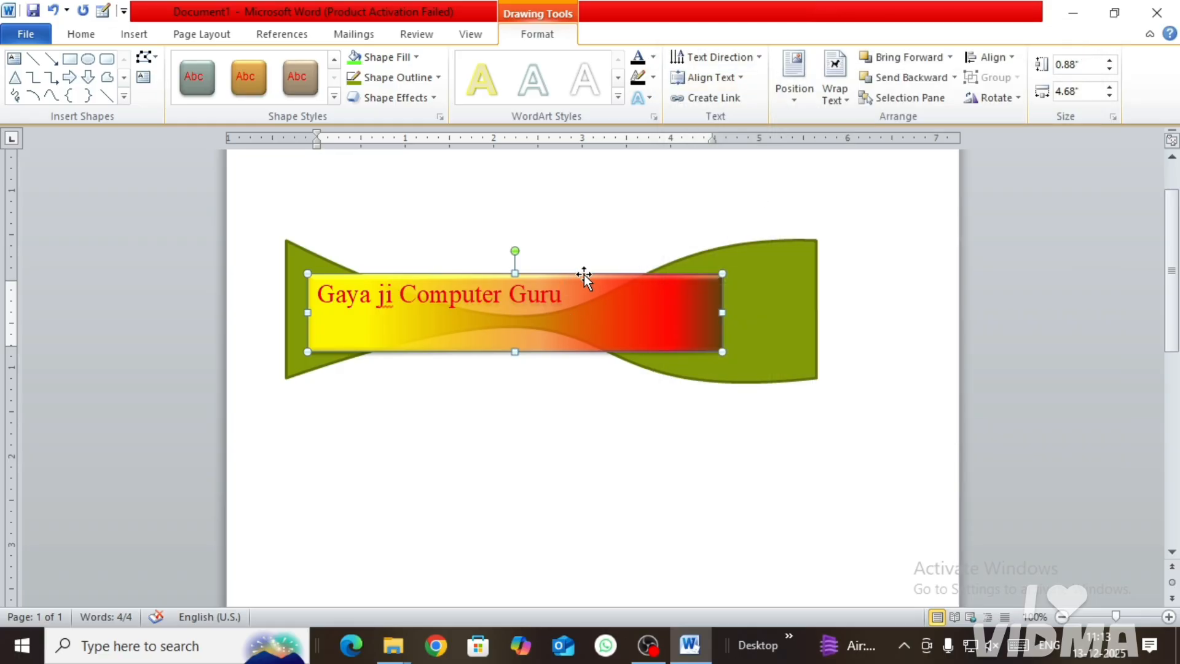
{"action": "left_click_drag", "start_coordinate": [584, 274], "coordinate": [616, 193]}
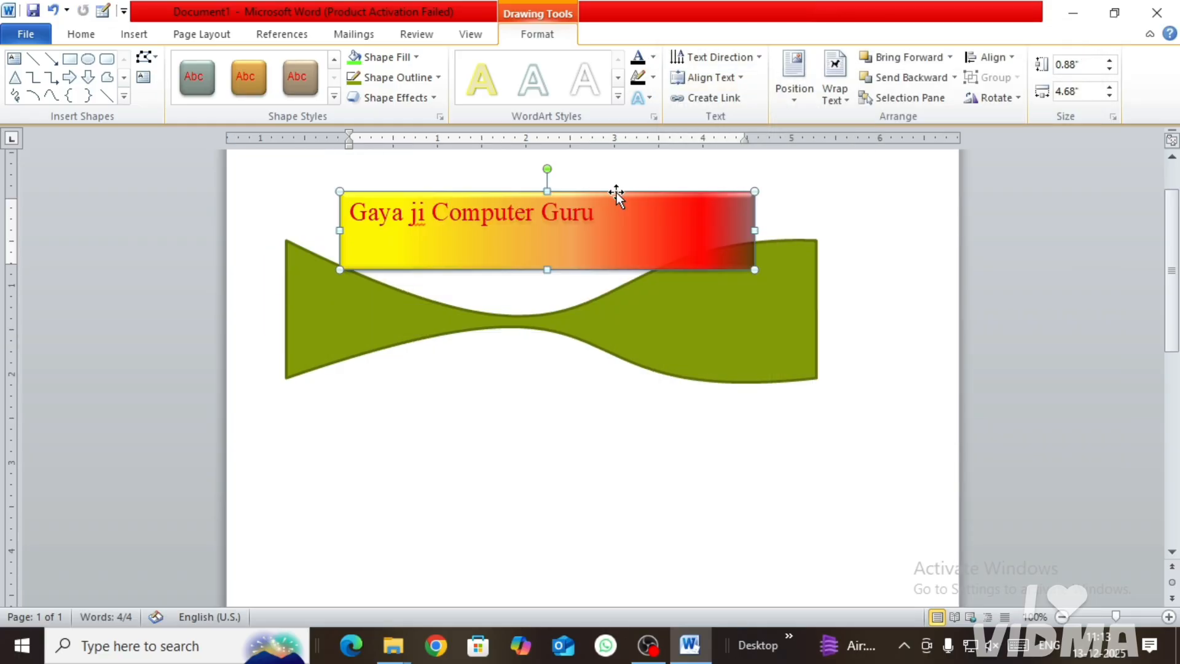
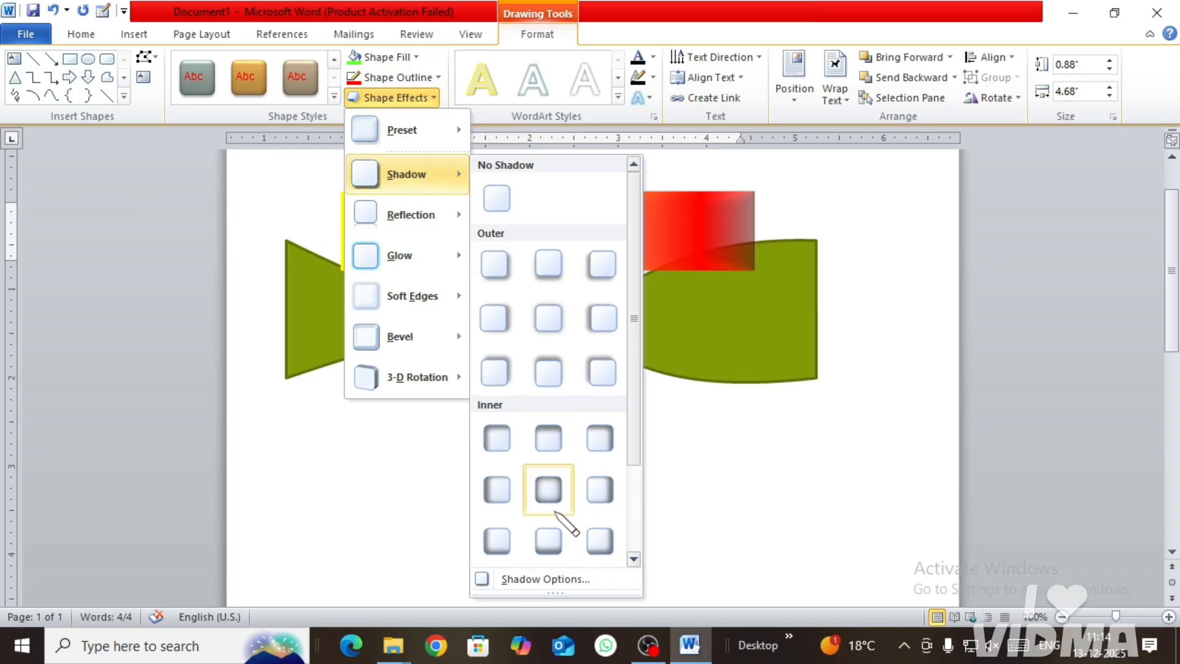
Step: Give the text box the bottom-centre inner shadow, and preview its reflection, glow and bevel variations
{"action": "left_click", "coordinate": [549, 540]}
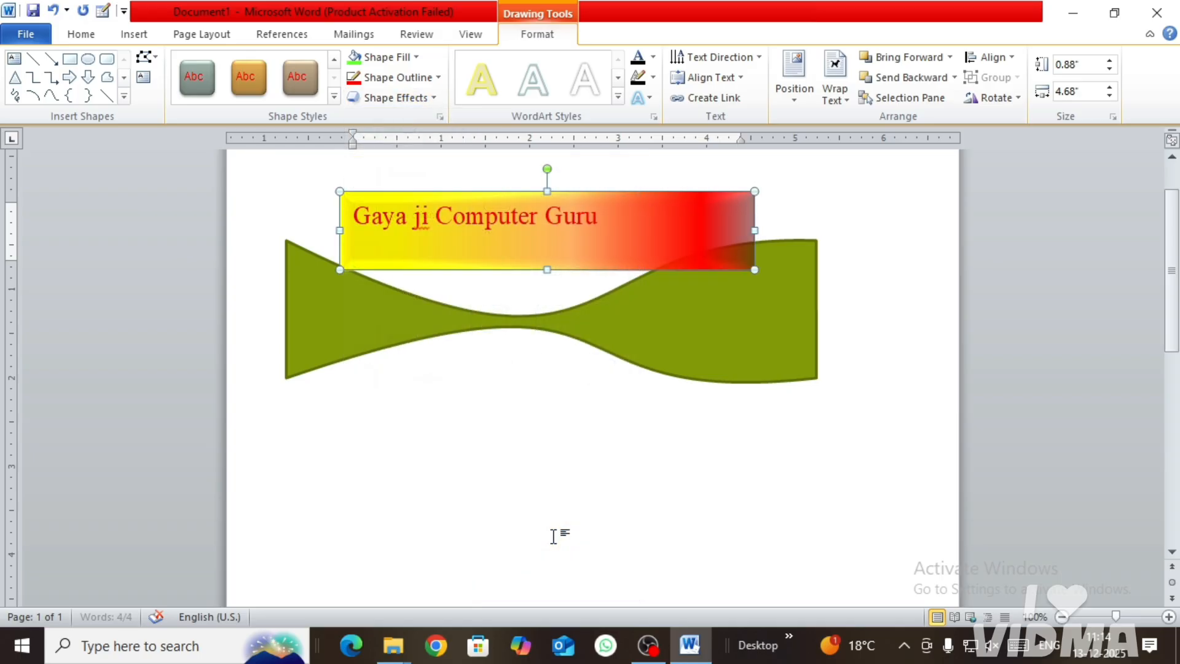
{"action": "left_click", "coordinate": [400, 78]}
{"action": "left_click", "coordinate": [396, 97]}
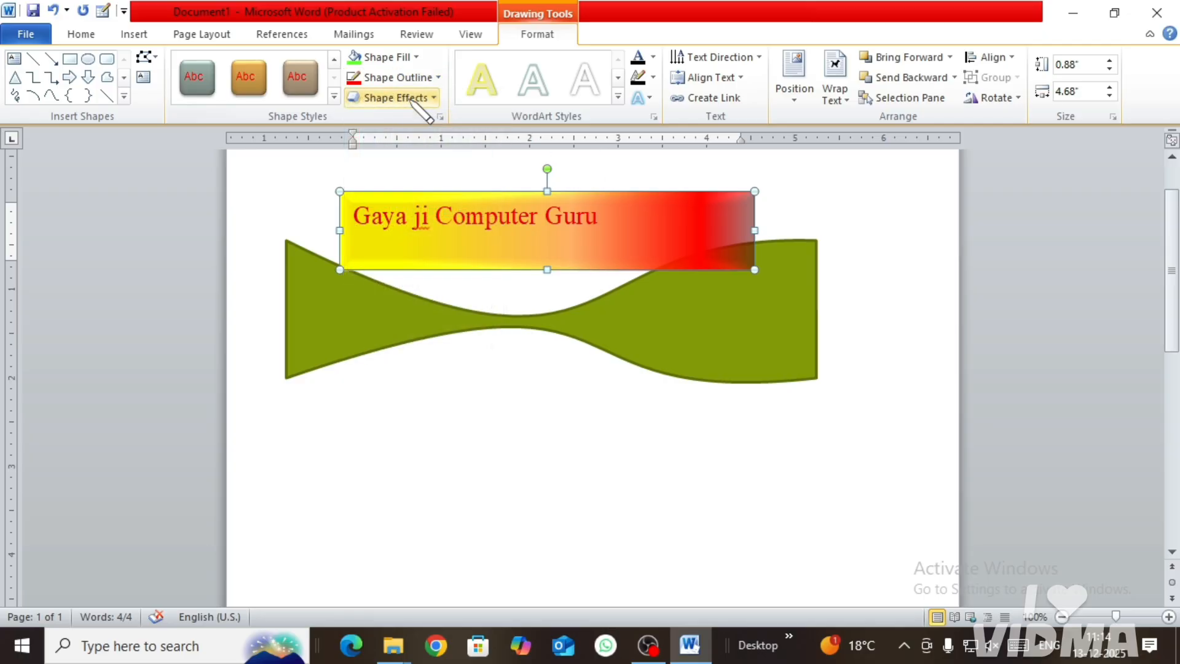
{"action": "left_click", "coordinate": [396, 98]}
{"action": "mouse_move", "coordinate": [429, 216]}
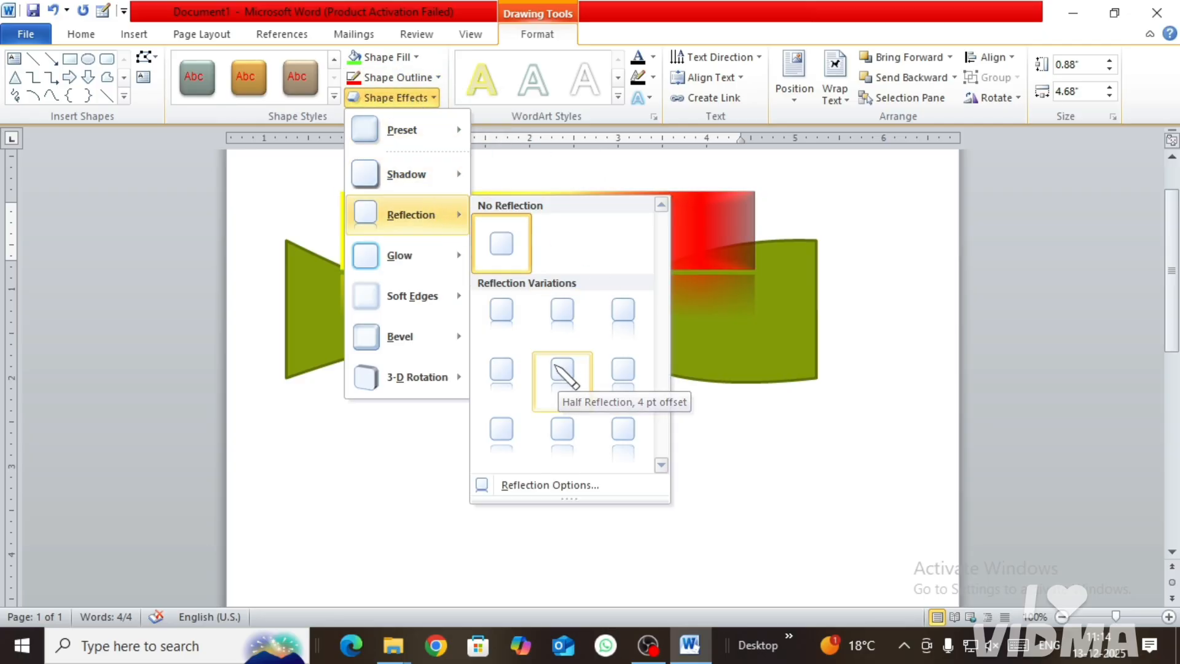
{"action": "mouse_move", "coordinate": [408, 175]}
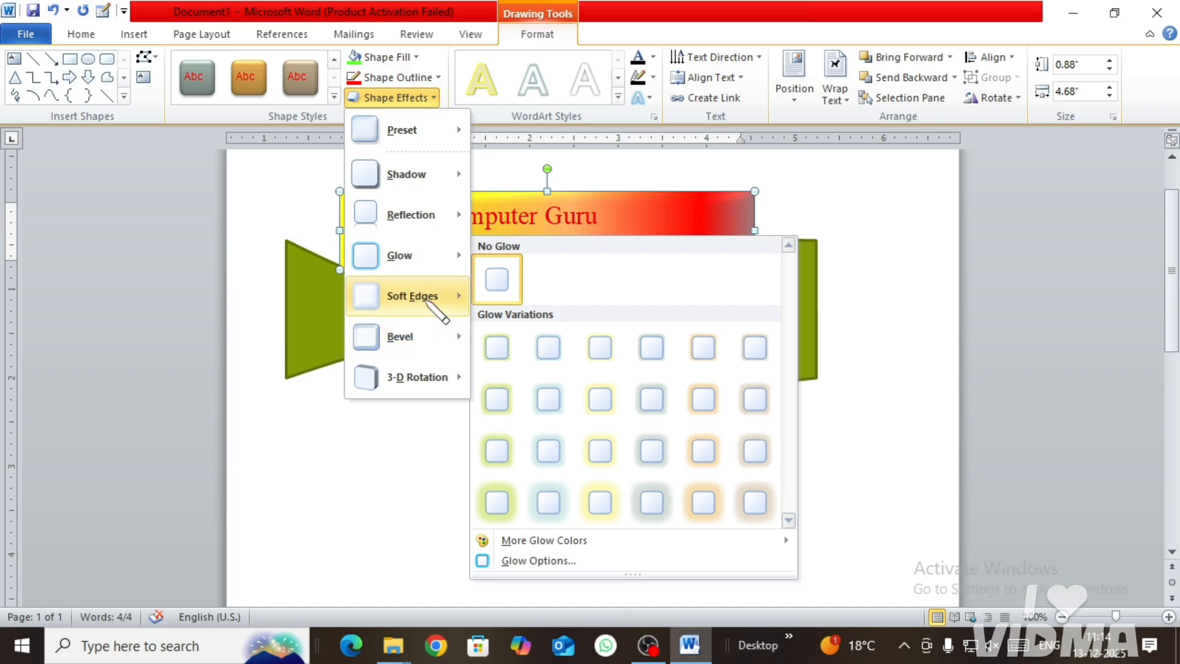
{"action": "mouse_move", "coordinate": [402, 338]}
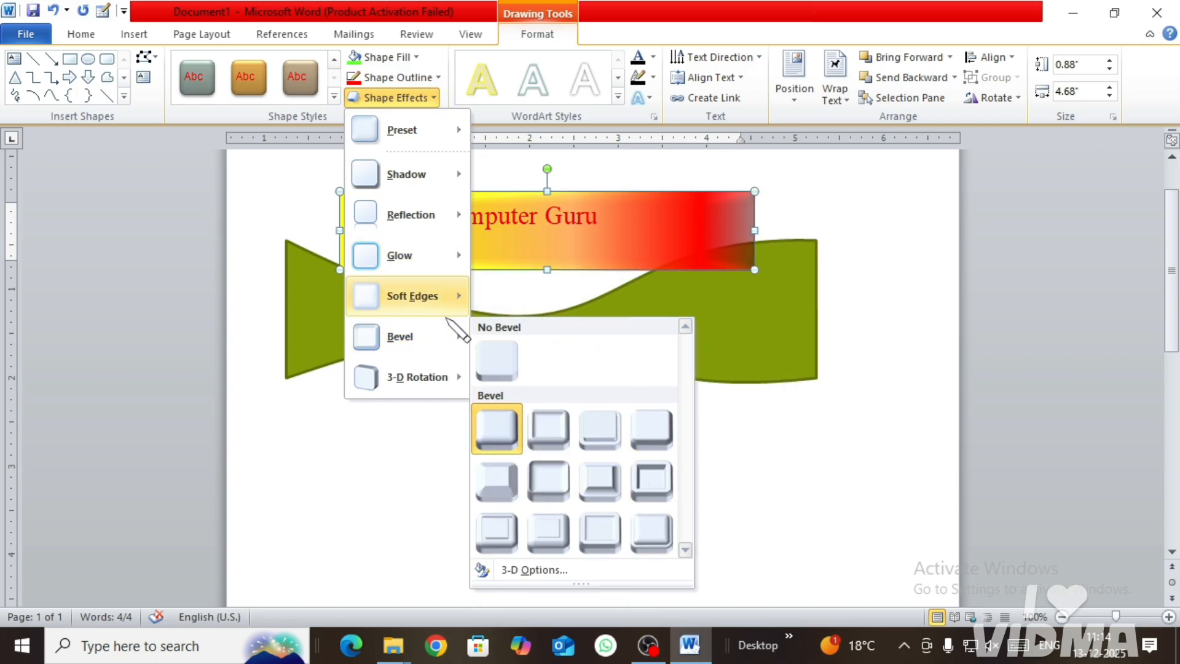
Step: Try the third parallel 3-D rotation in the second row on the text box, and a pale yellow WordArt style on its text
{"action": "mouse_move", "coordinate": [437, 381]}
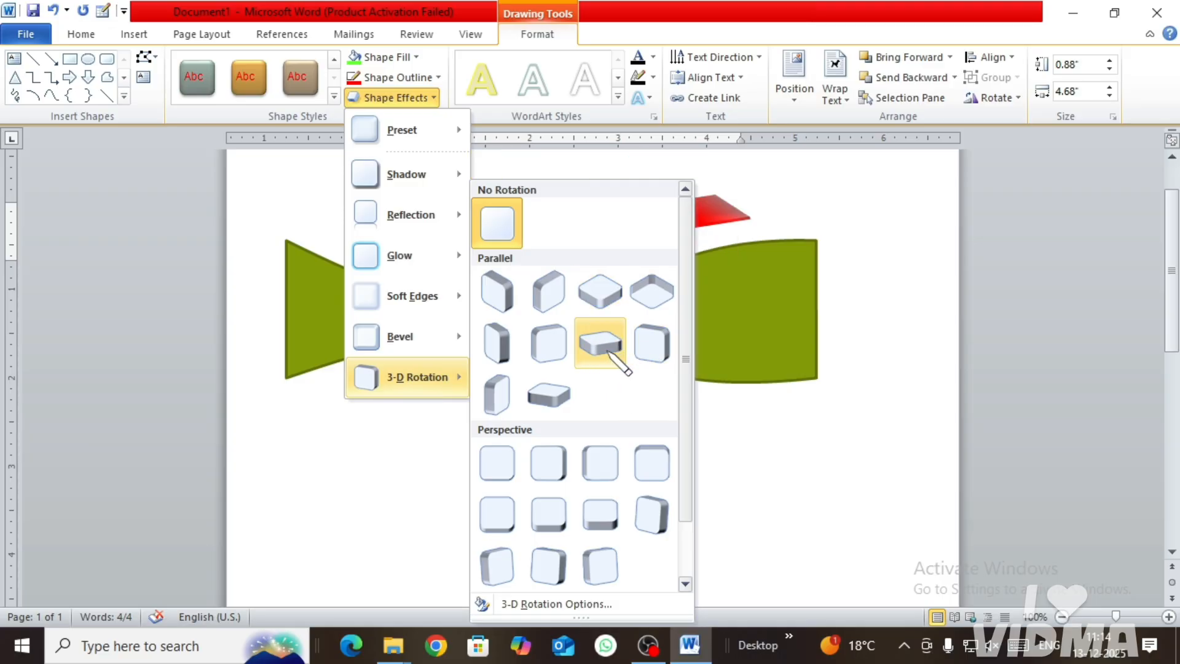
{"action": "left_click", "coordinate": [605, 349]}
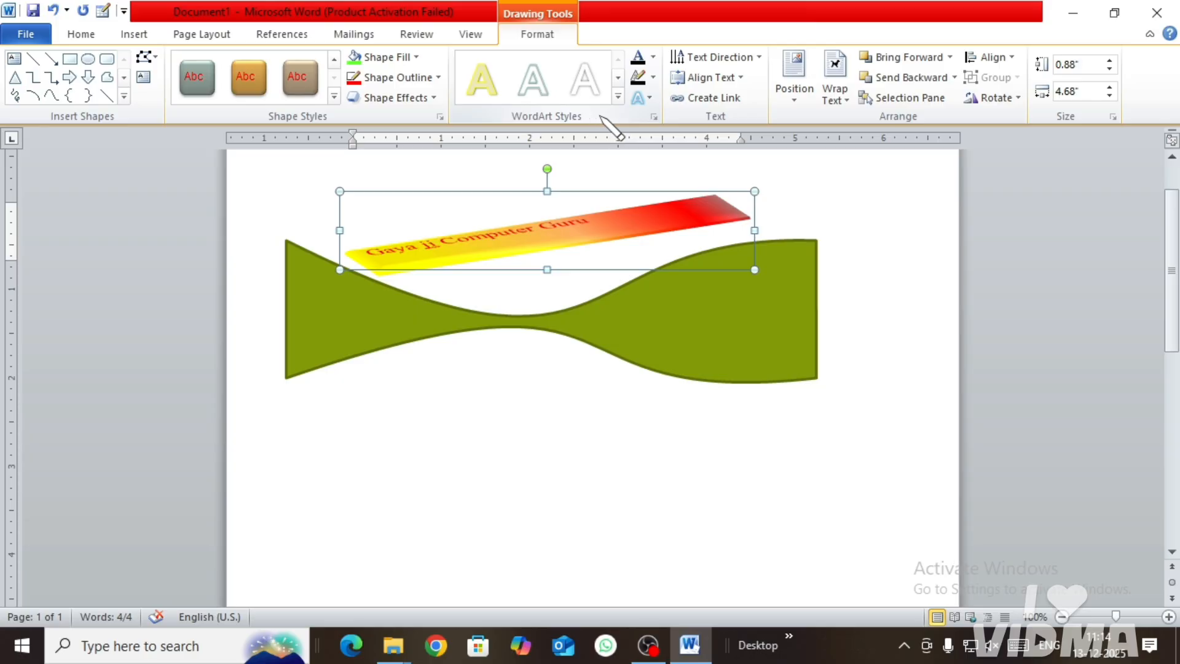
{"action": "left_click", "coordinate": [619, 97]}
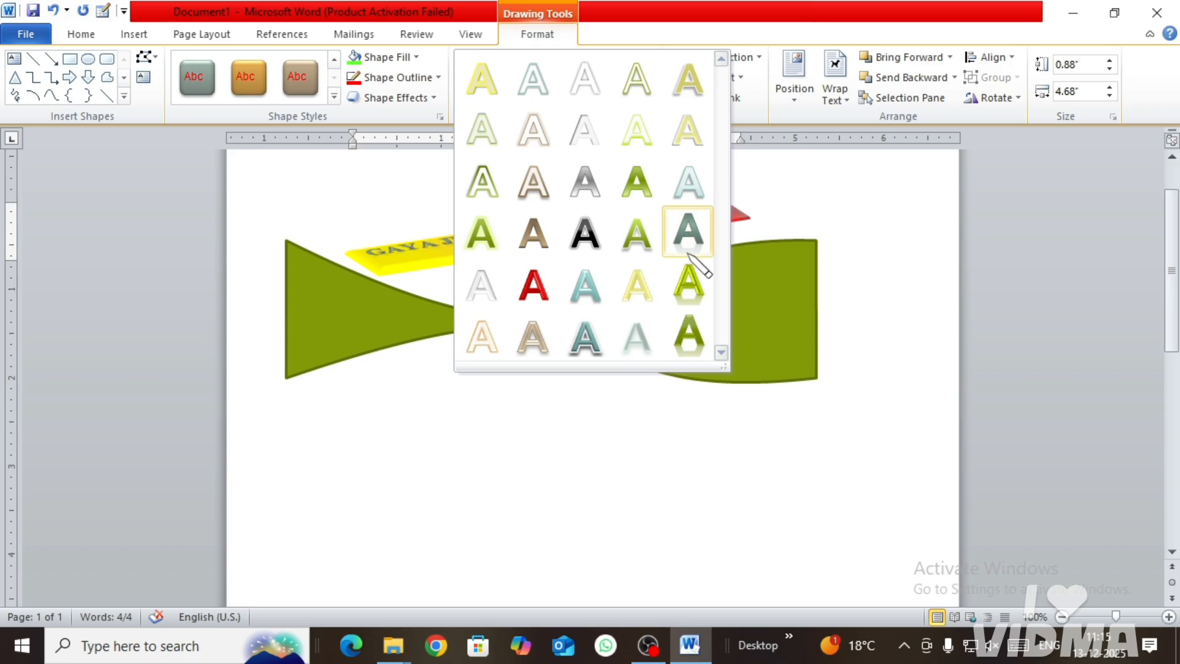
{"action": "left_click", "coordinate": [639, 294]}
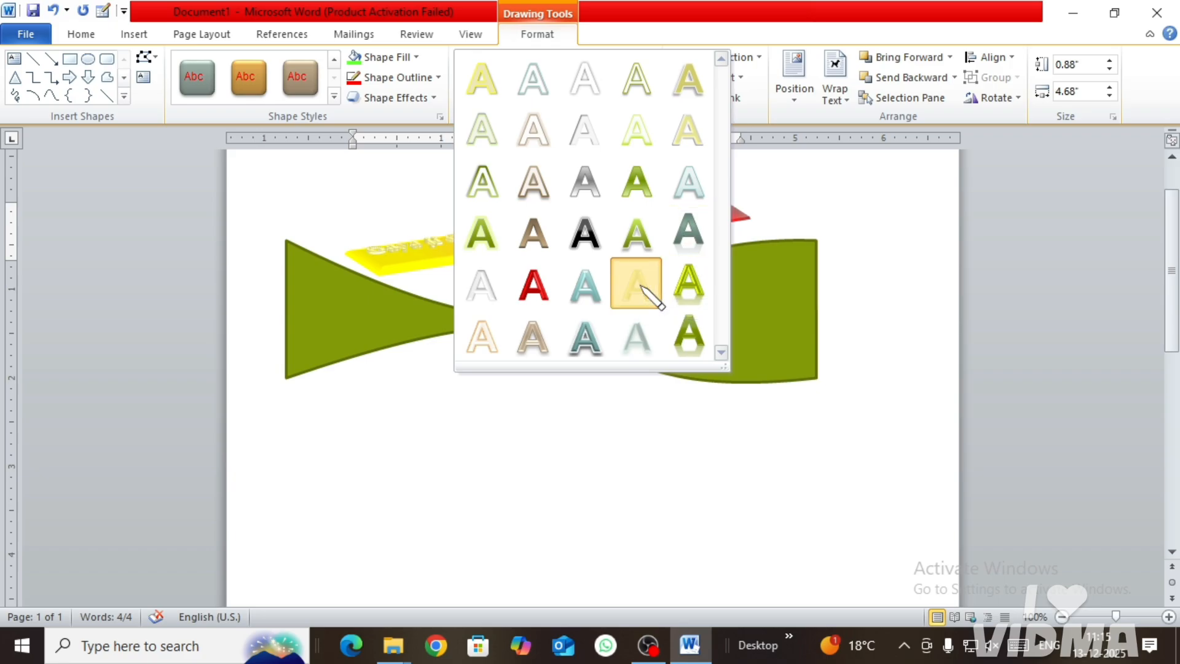
Step: Remove the 3-D rotation from the text box by choosing No Rotation
{"action": "left_click", "coordinate": [423, 98]}
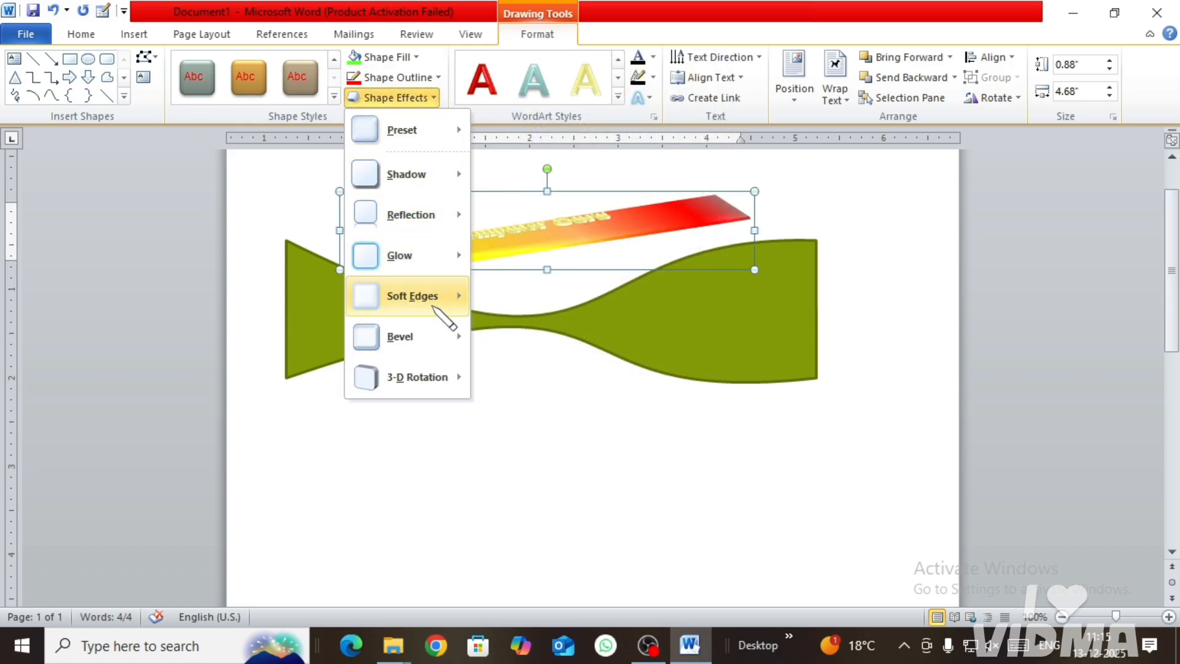
{"action": "mouse_move", "coordinate": [448, 337]}
{"action": "mouse_move", "coordinate": [474, 371]}
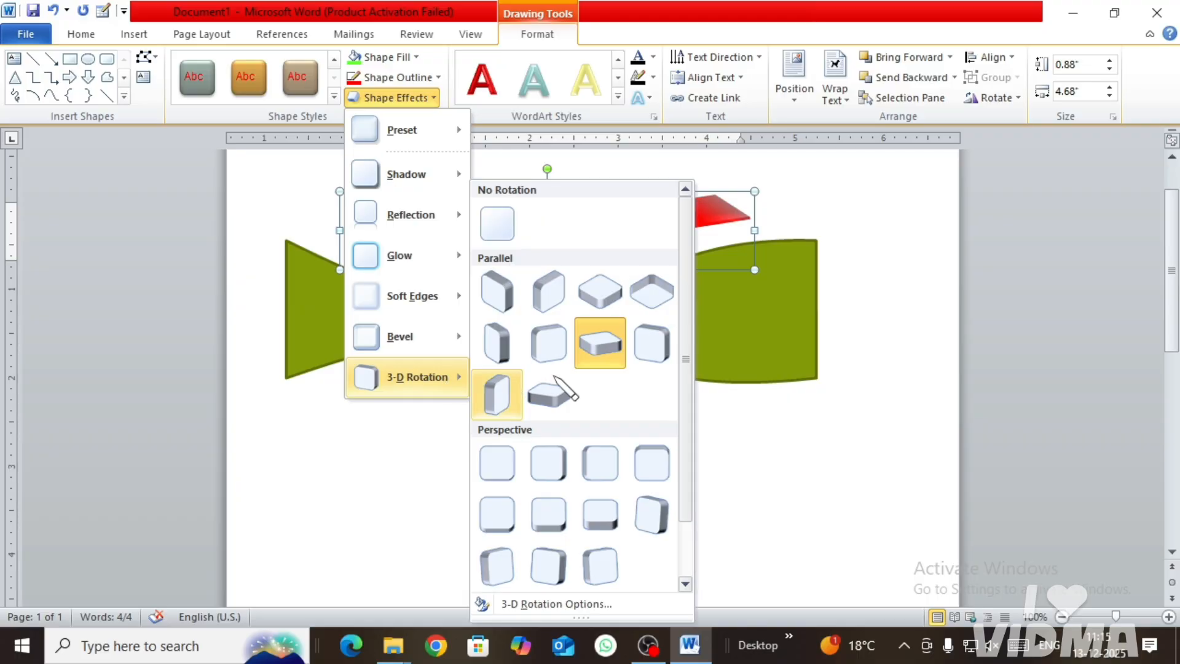
{"action": "left_click", "coordinate": [500, 232]}
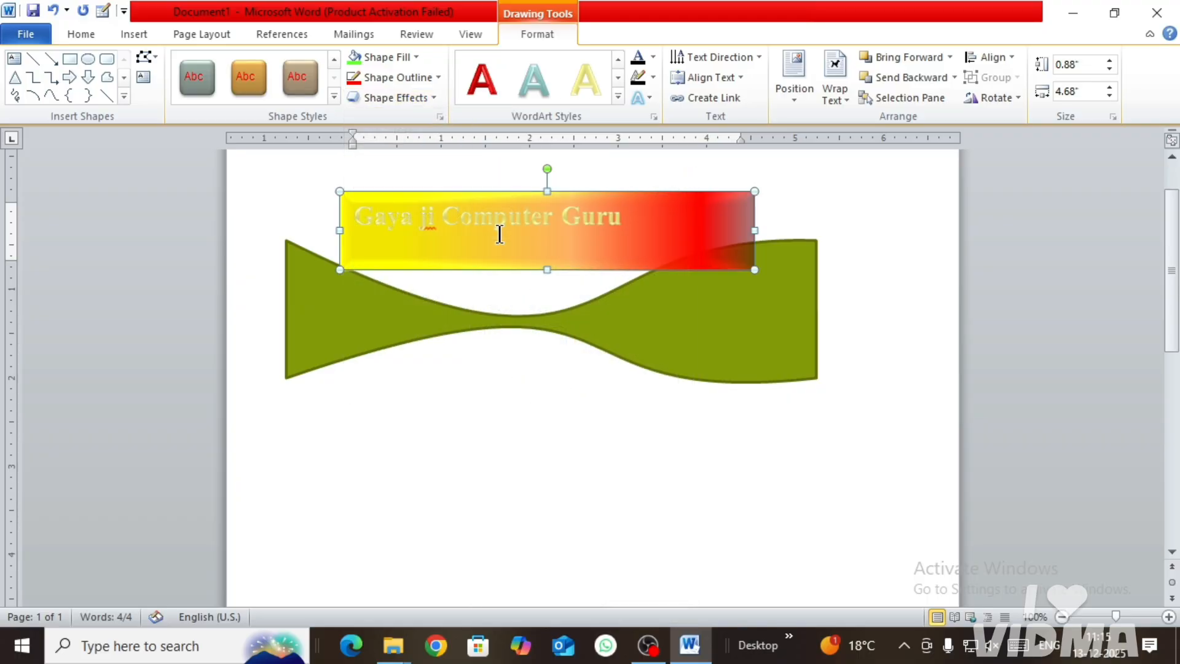
Step: Give the text the teal WordArt style from the last row, with a dark blue fill and a red outline
{"action": "left_click", "coordinate": [618, 97]}
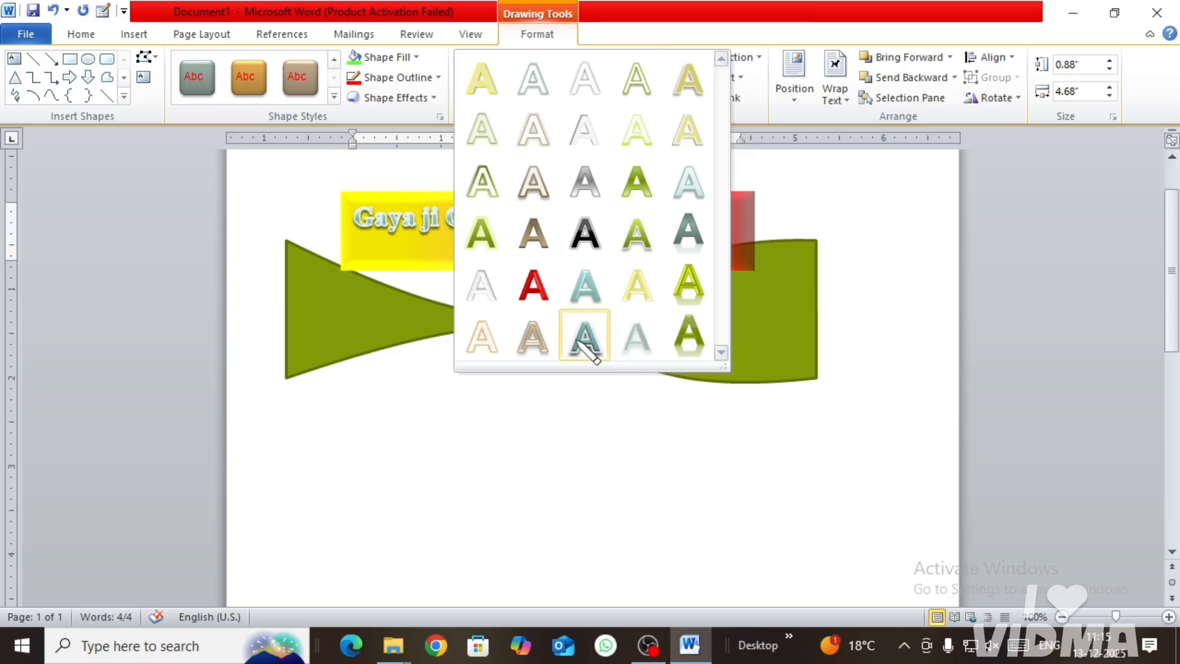
{"action": "left_click", "coordinate": [599, 347]}
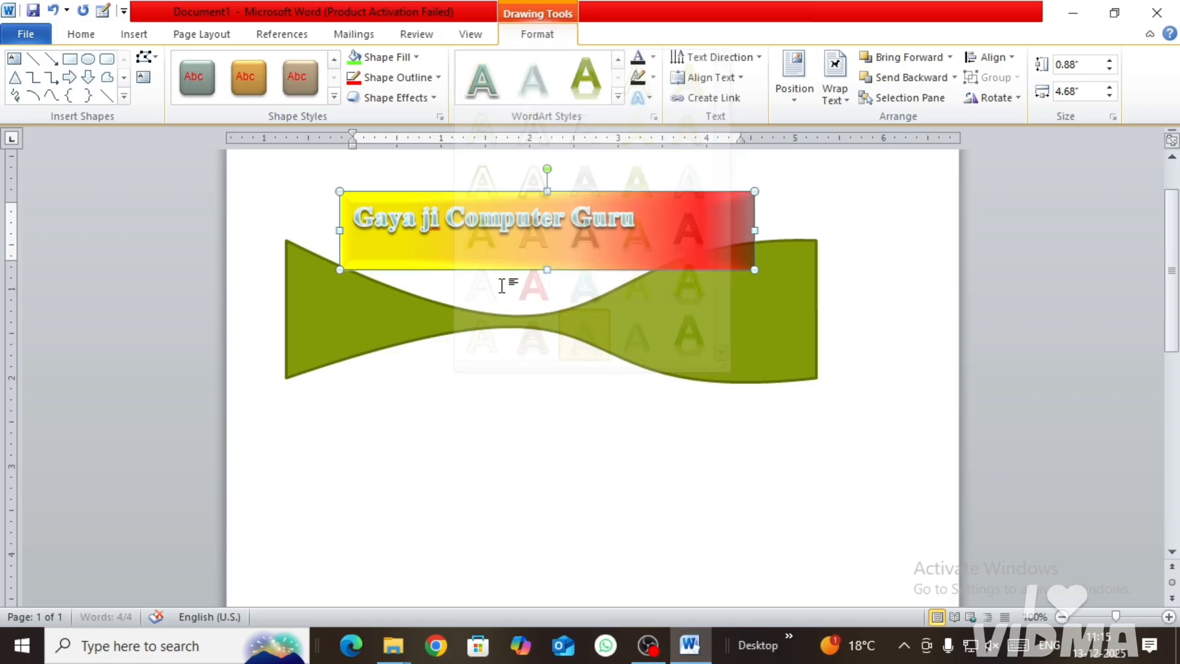
{"action": "left_click", "coordinate": [654, 57]}
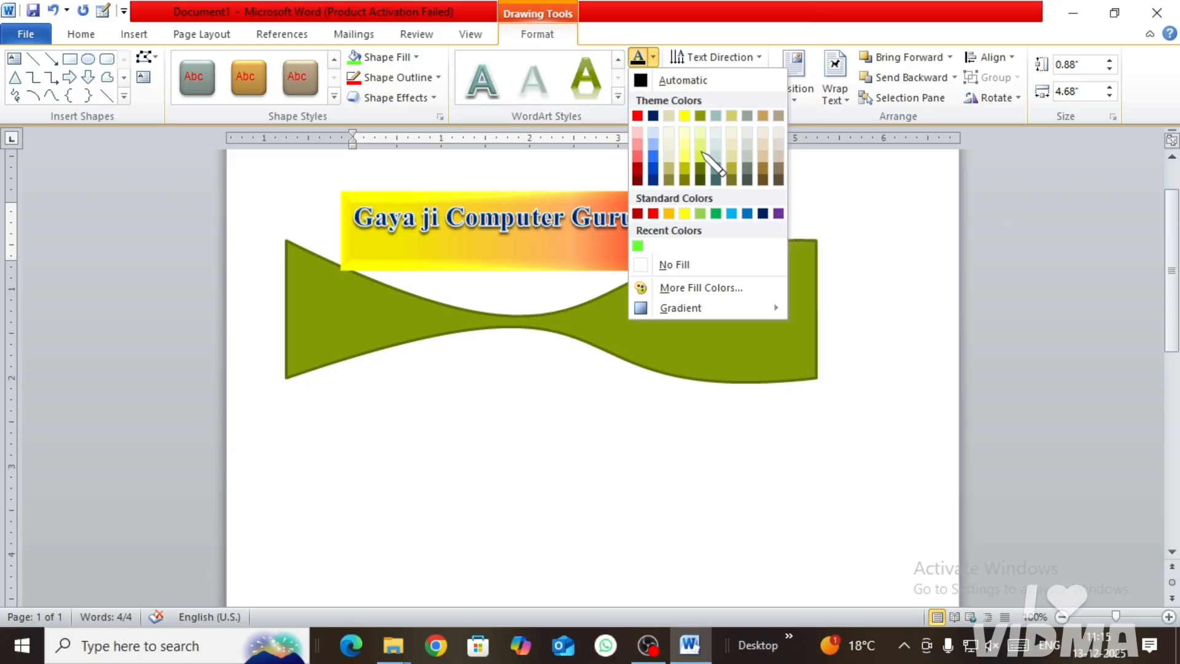
{"action": "left_click", "coordinate": [762, 213]}
{"action": "left_click", "coordinate": [654, 77]}
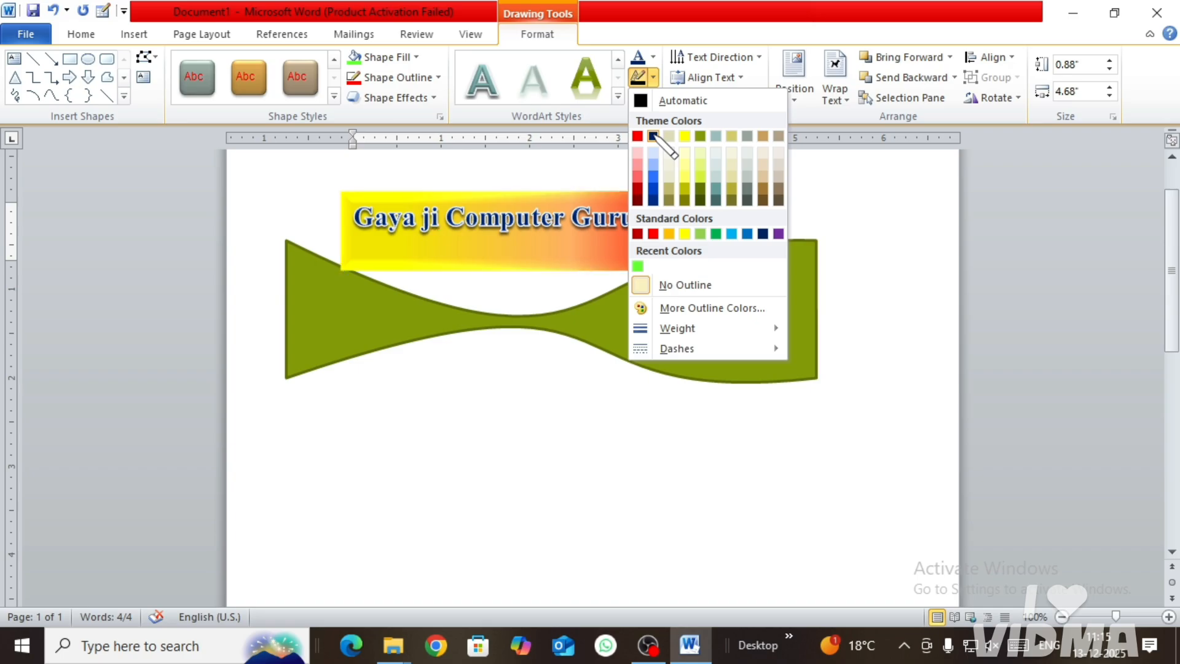
{"action": "left_click", "coordinate": [652, 234]}
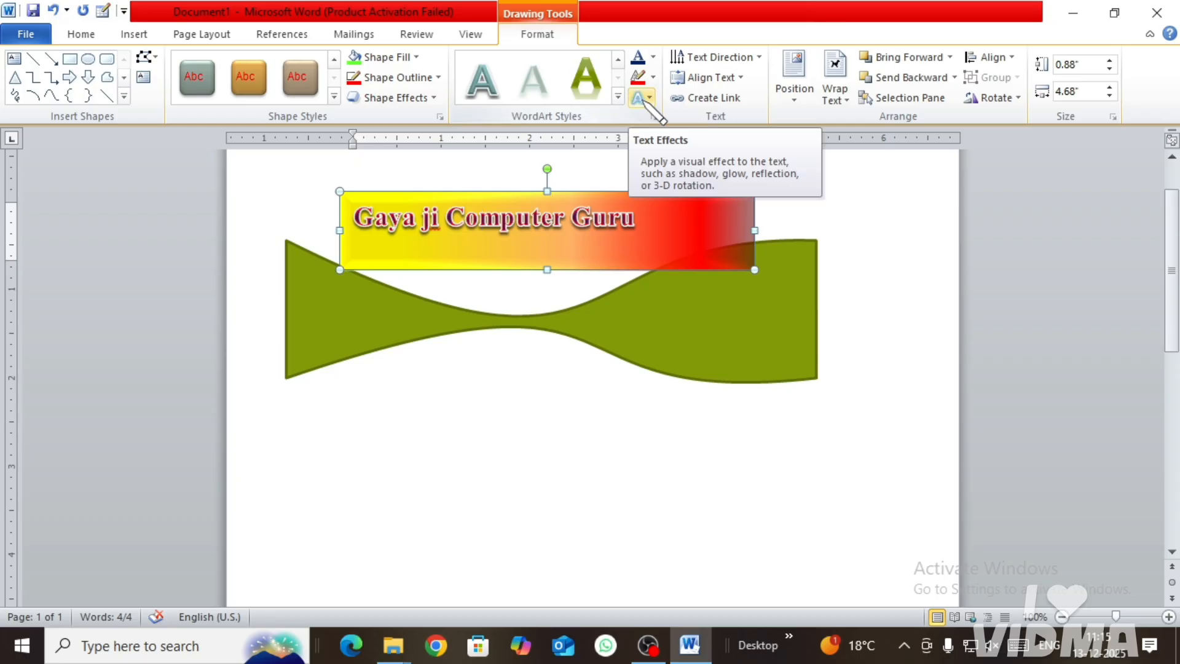
Step: Preview the text shadow variations and apply the half reflection with 4 pt offset to the text
{"action": "left_click", "coordinate": [644, 100]}
{"action": "mouse_move", "coordinate": [705, 122]}
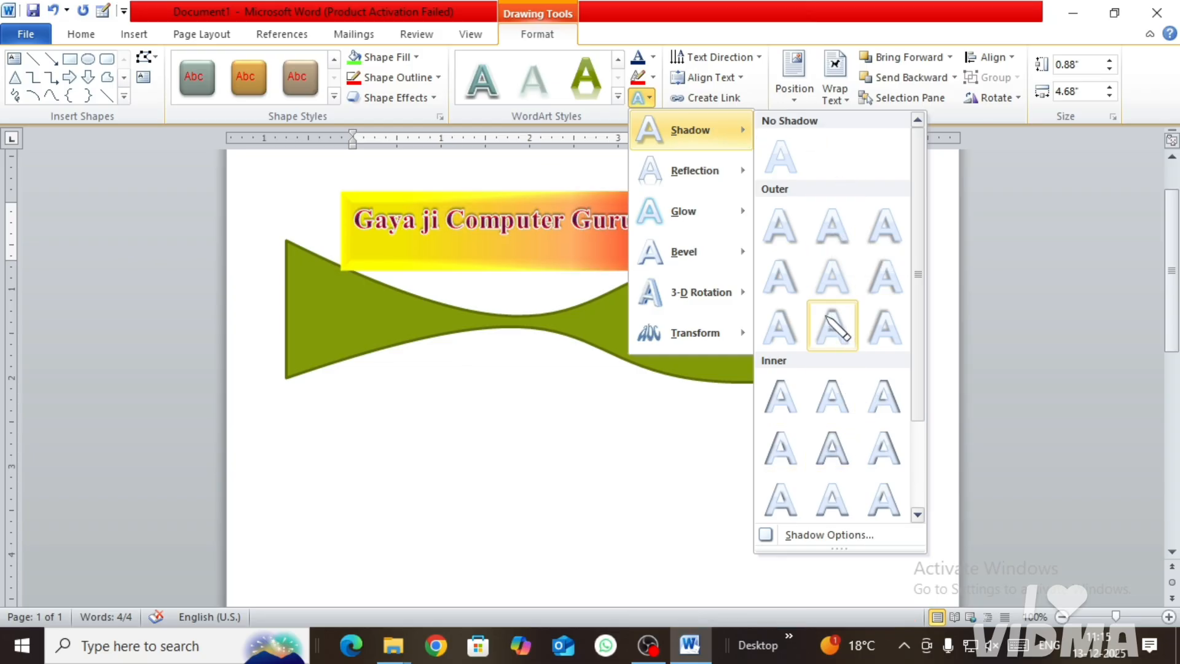
{"action": "mouse_move", "coordinate": [687, 177]}
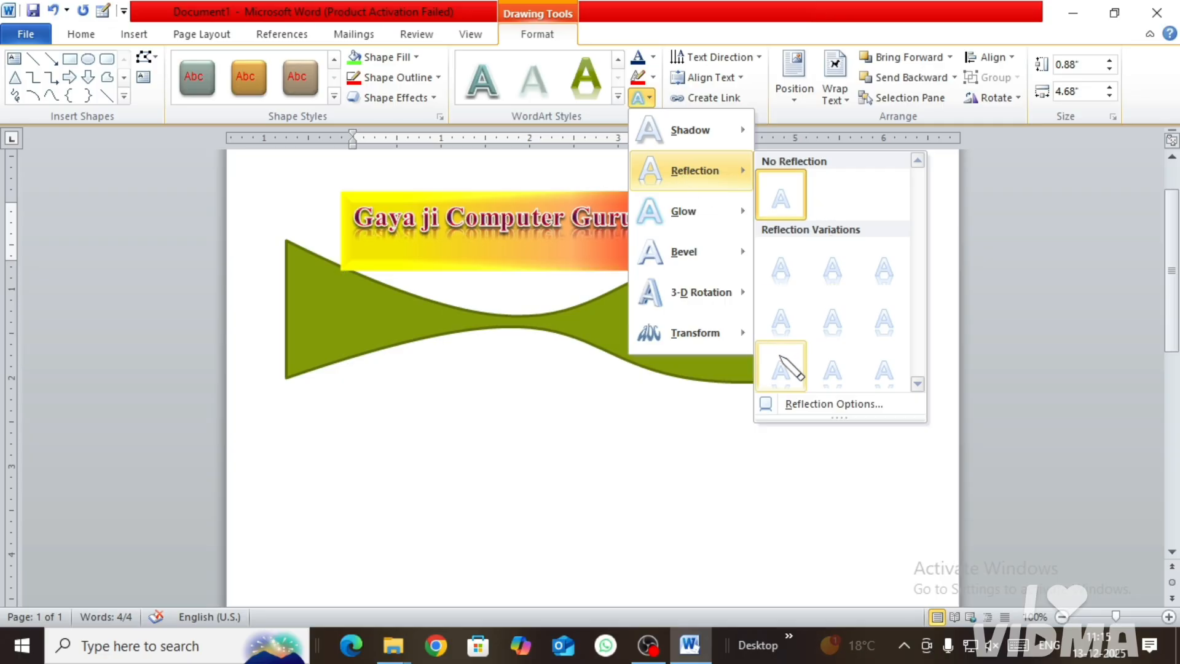
{"action": "left_click", "coordinate": [854, 334]}
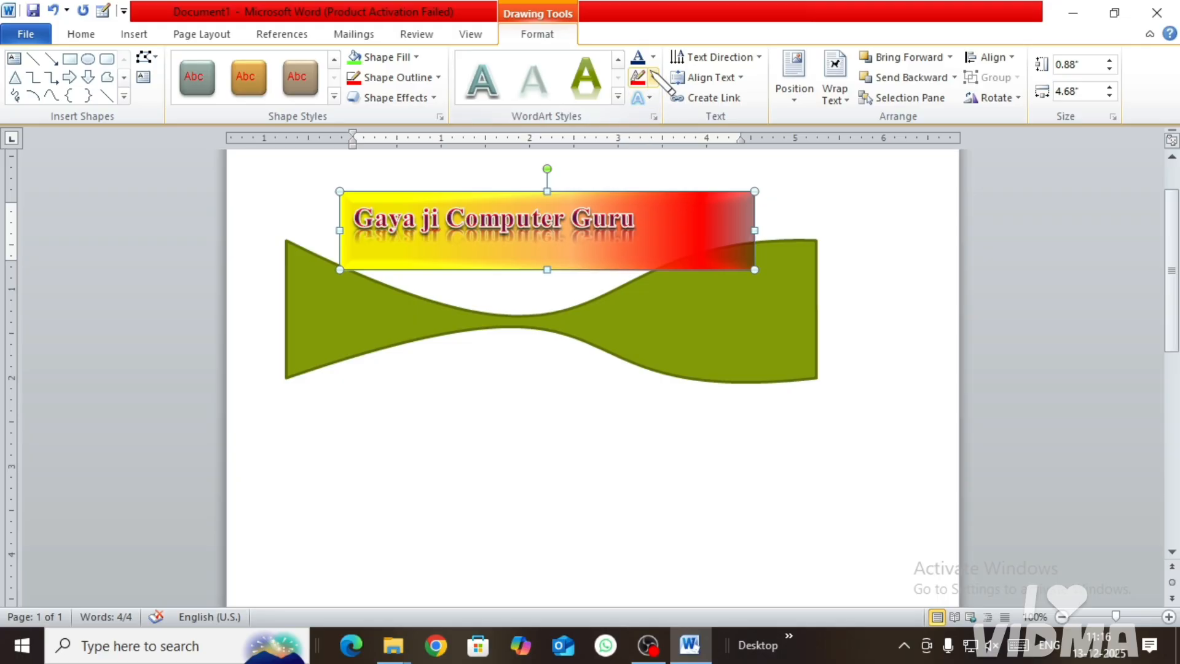
Step: Look over the glow variations and apply the first bevel of the last row to the text
{"action": "left_click", "coordinate": [640, 97]}
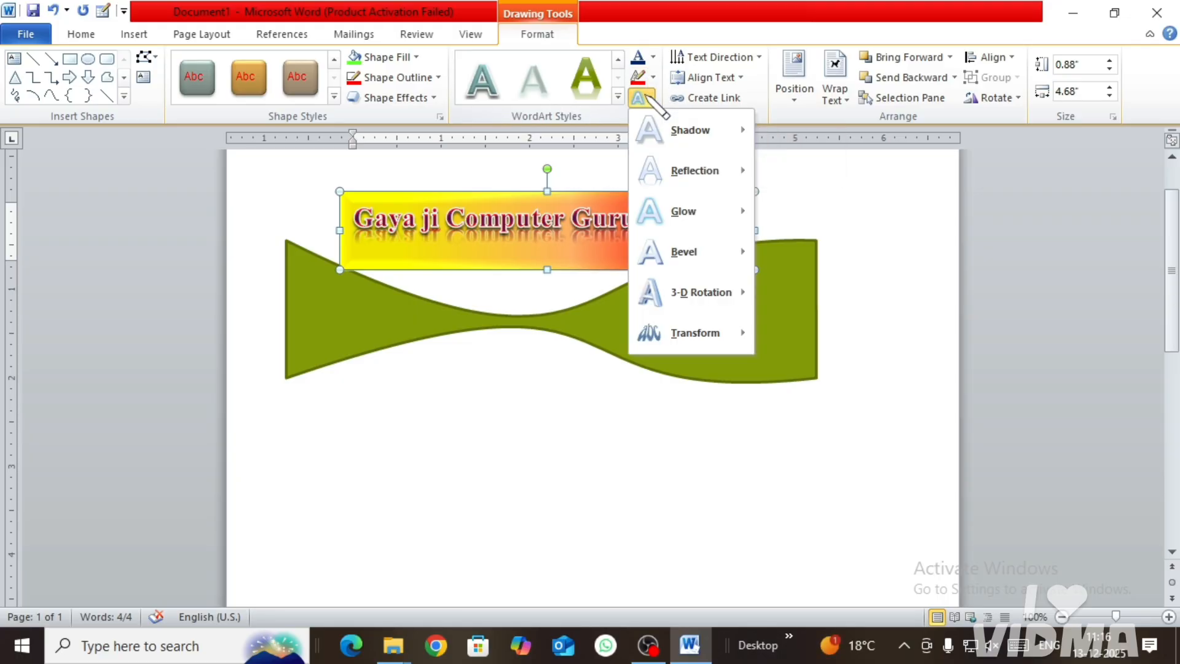
{"action": "mouse_move", "coordinate": [705, 237]}
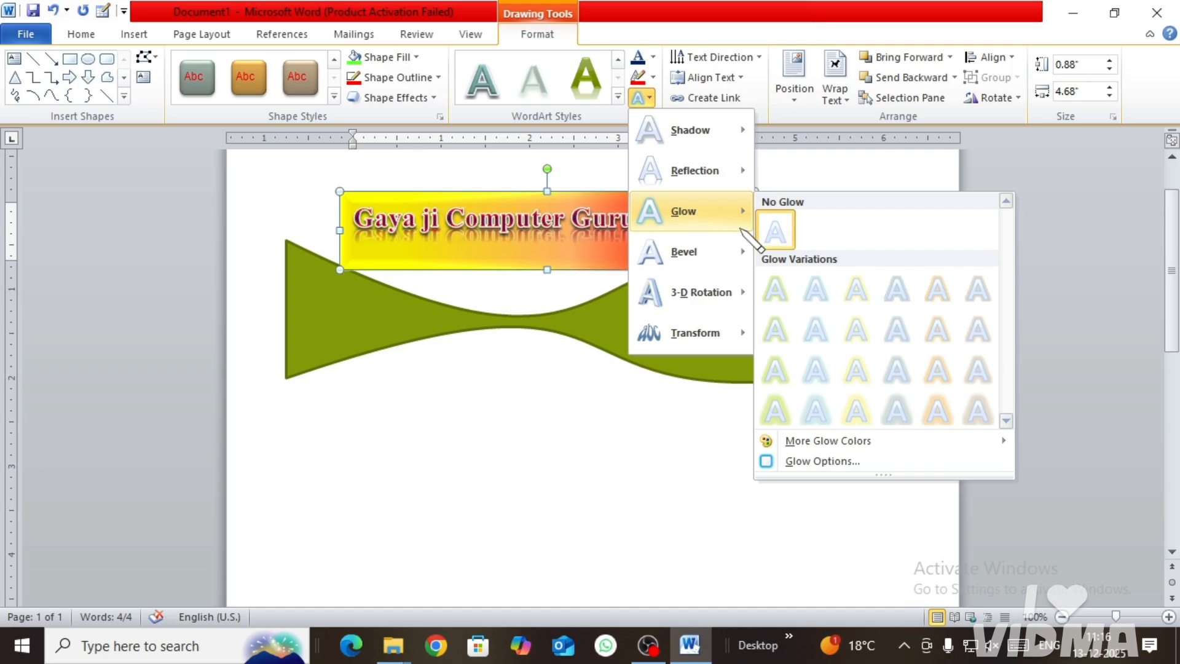
{"action": "mouse_move", "coordinate": [726, 254]}
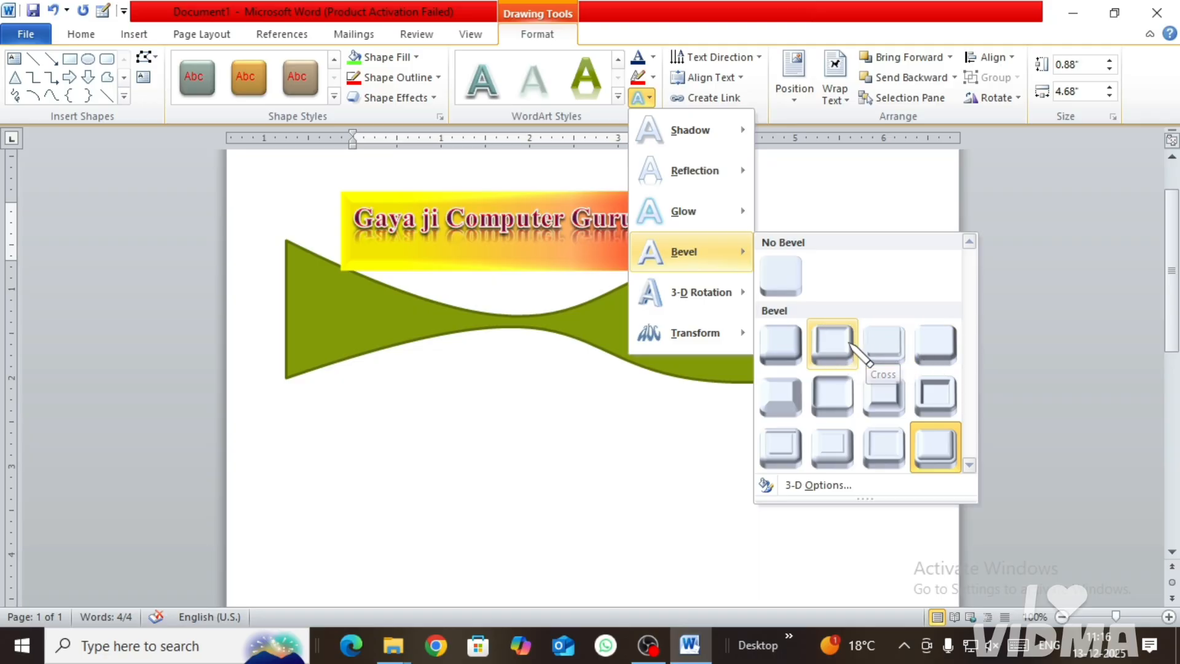
{"action": "left_click", "coordinate": [791, 449]}
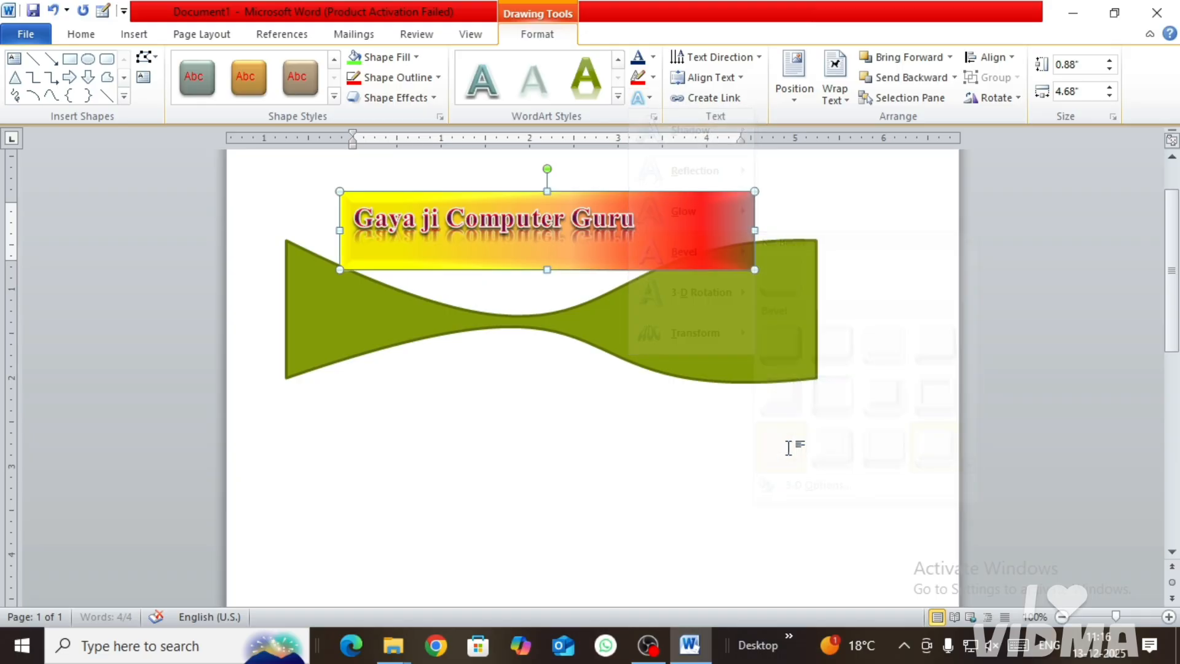
Step: Preview the parallel 3-D rotation presets from the text effects without applying one
{"action": "left_click", "coordinate": [645, 98]}
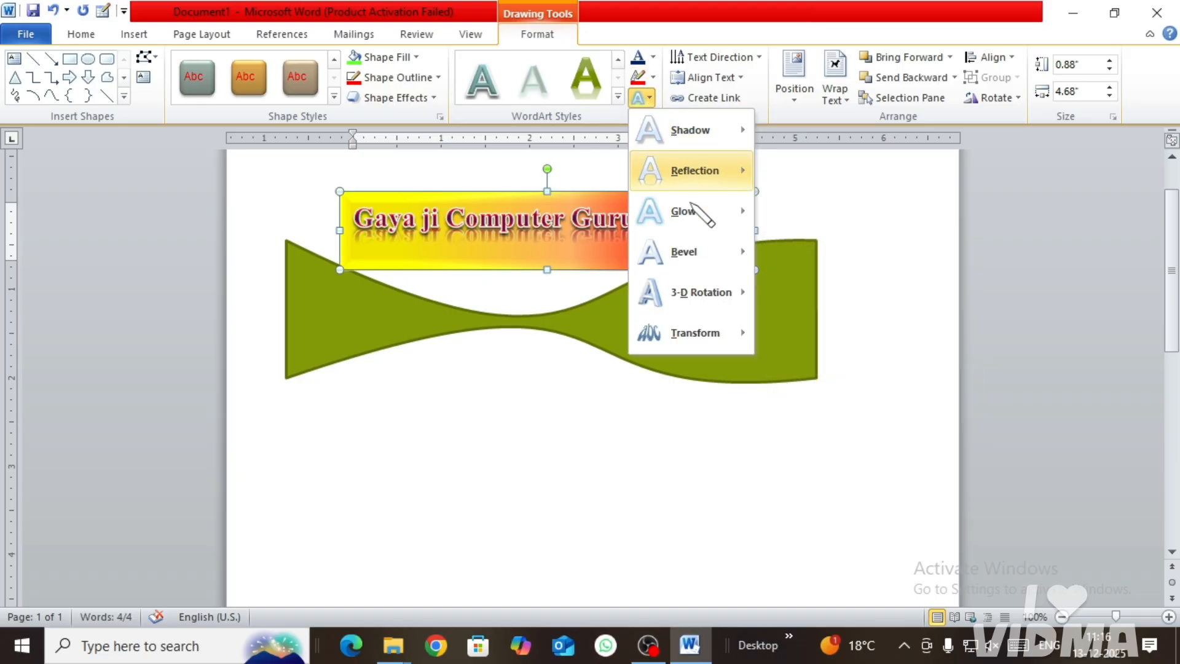
{"action": "mouse_move", "coordinate": [732, 305]}
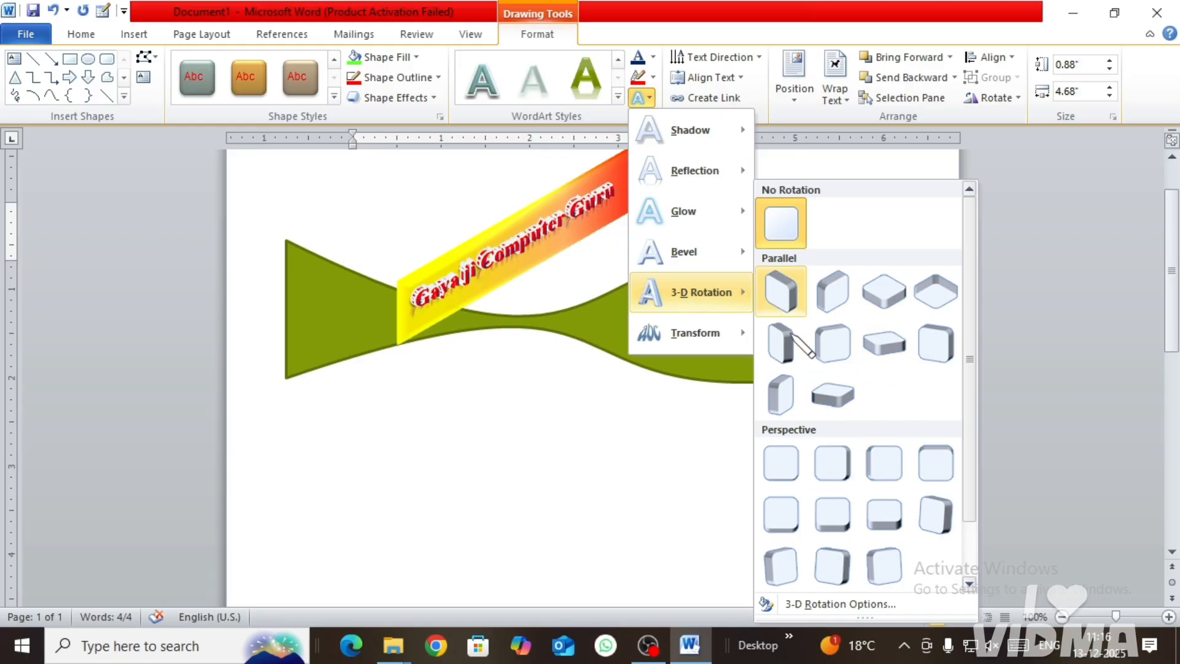
{"action": "left_click", "coordinate": [601, 441]}
Step: Try the Ring Inside transform on the text, and reset it to No Transform
{"action": "left_click", "coordinate": [646, 98]}
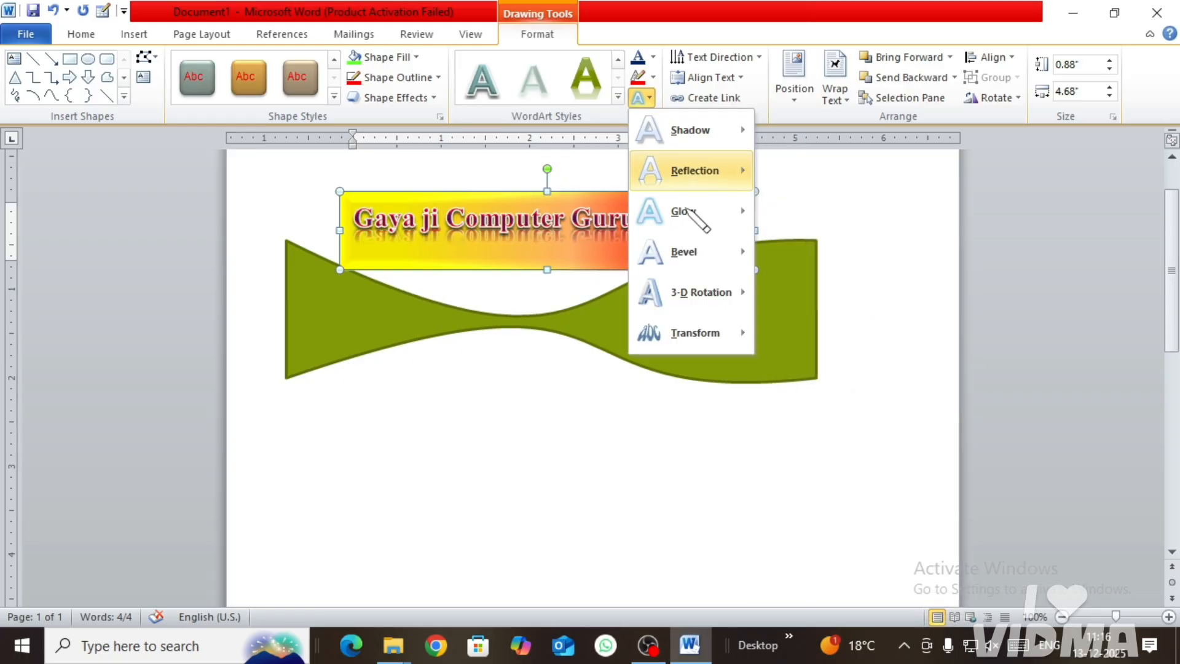
{"action": "mouse_move", "coordinate": [705, 337]}
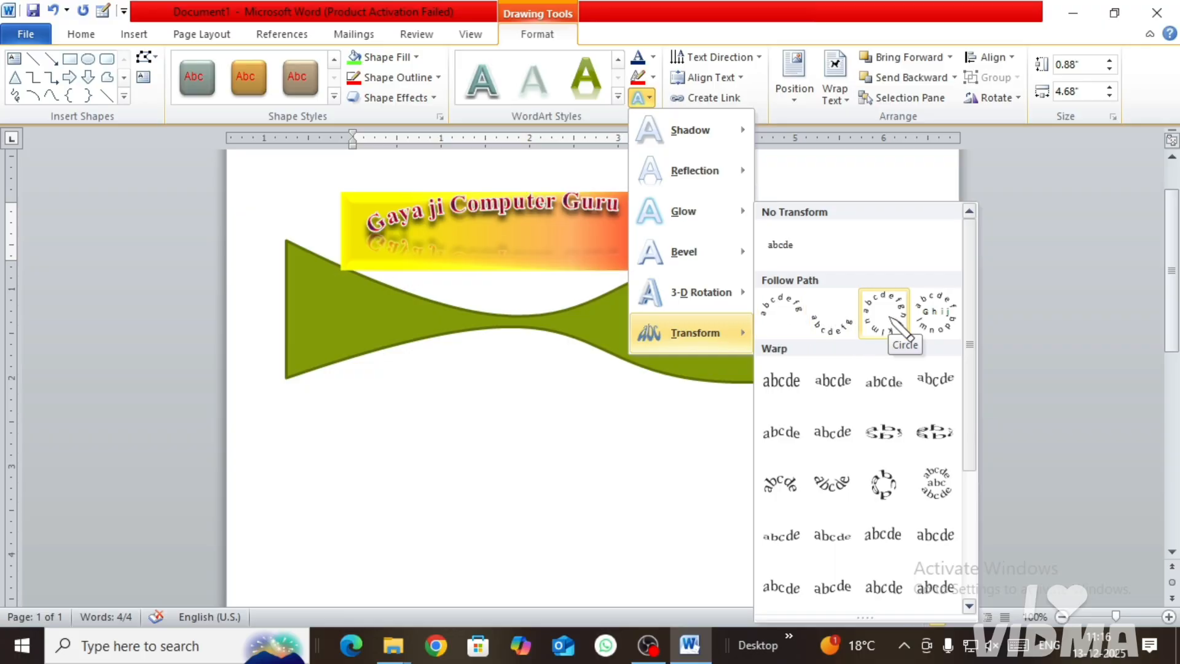
{"action": "left_click", "coordinate": [885, 424]}
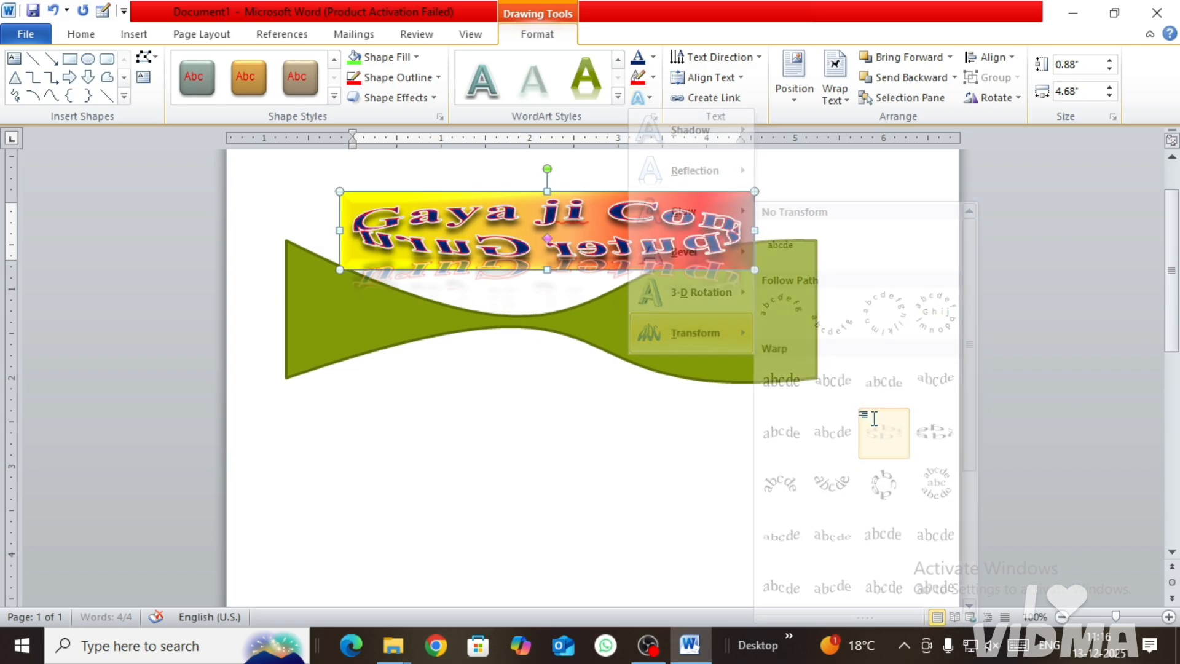
{"action": "left_click", "coordinate": [639, 97]}
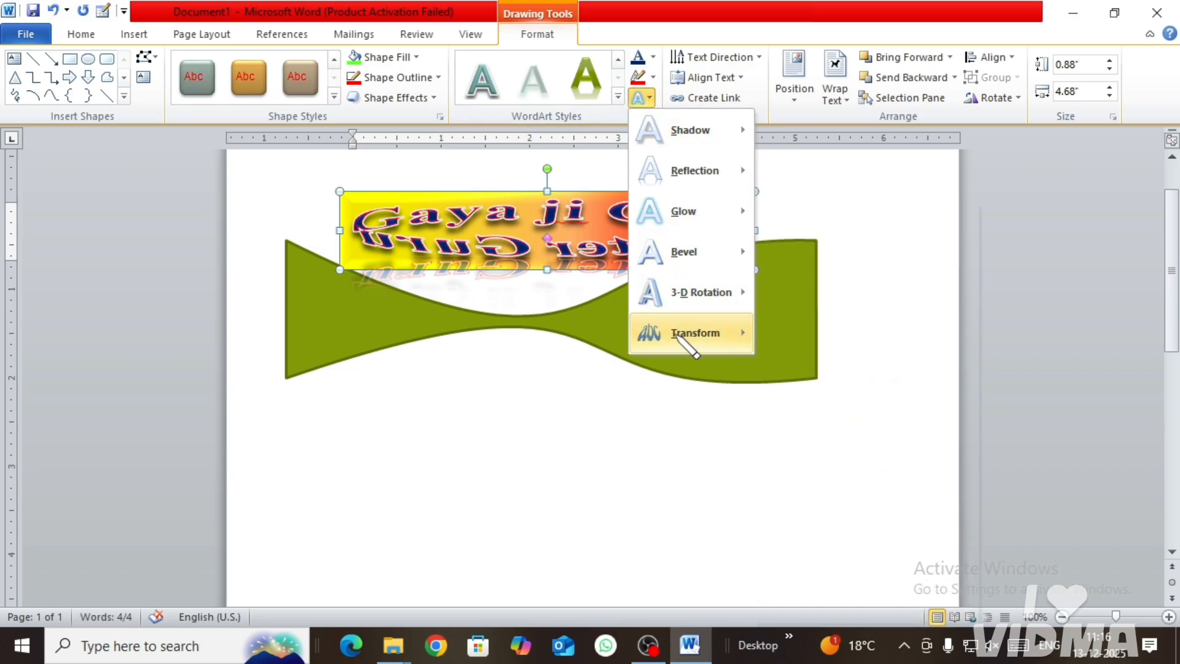
{"action": "left_click", "coordinate": [781, 245]}
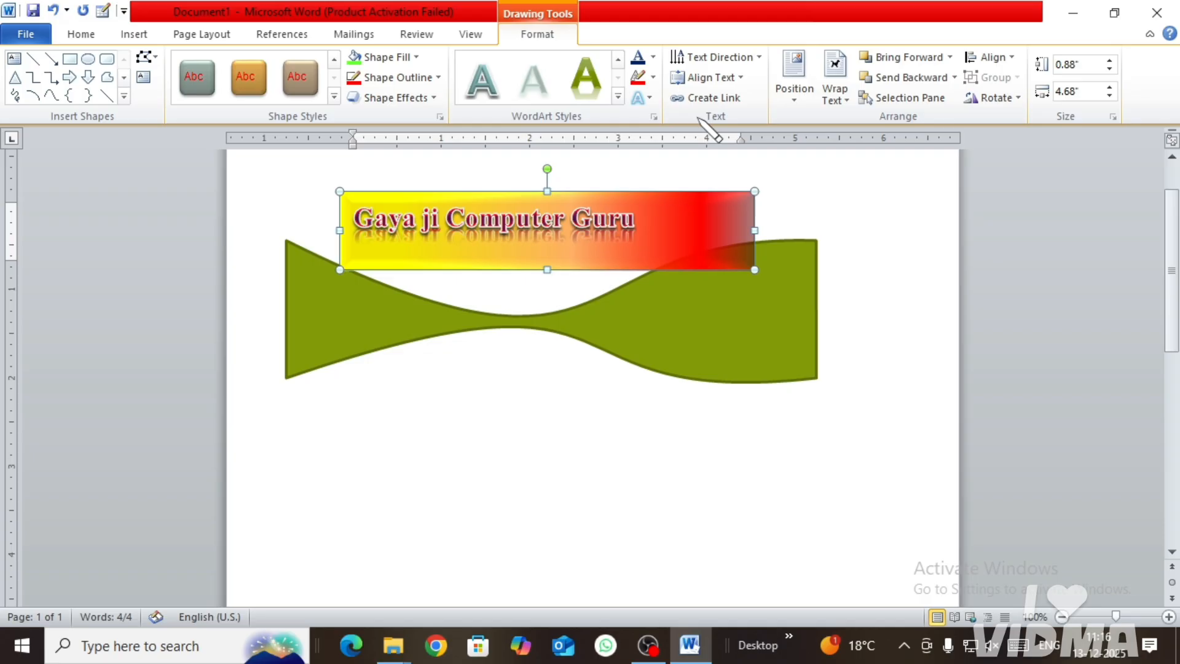
Step: Rotate all text in the text box 90° and stretch the box downward to a height of 3.6"
{"action": "left_click", "coordinate": [716, 58]}
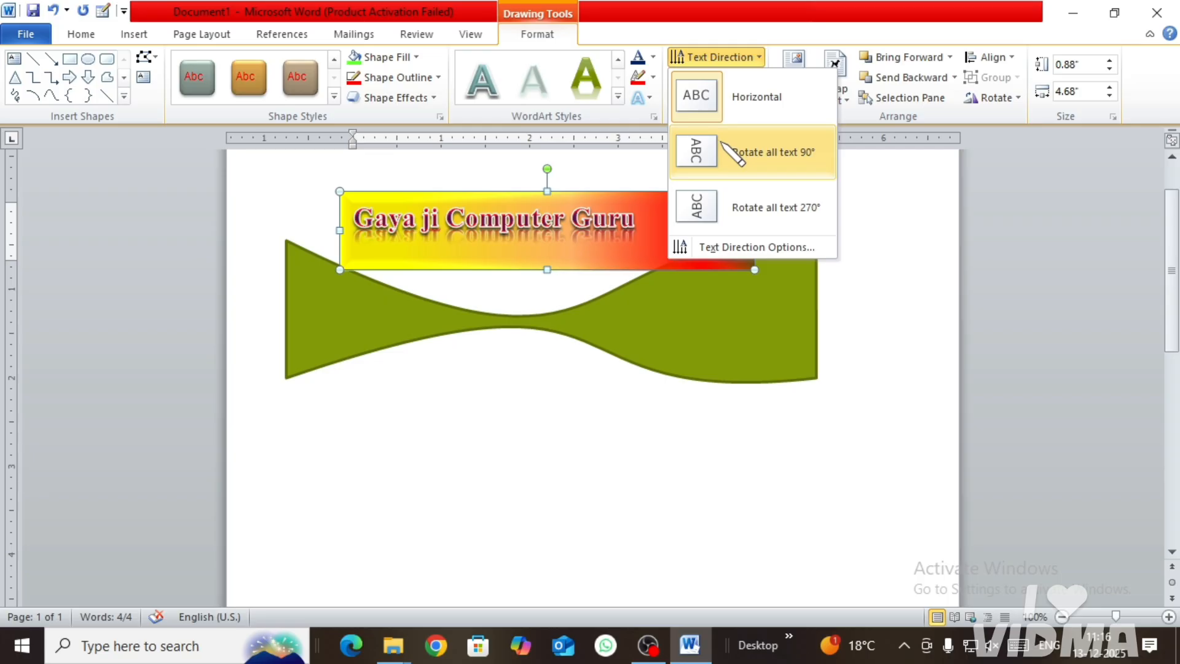
{"action": "left_click", "coordinate": [732, 157]}
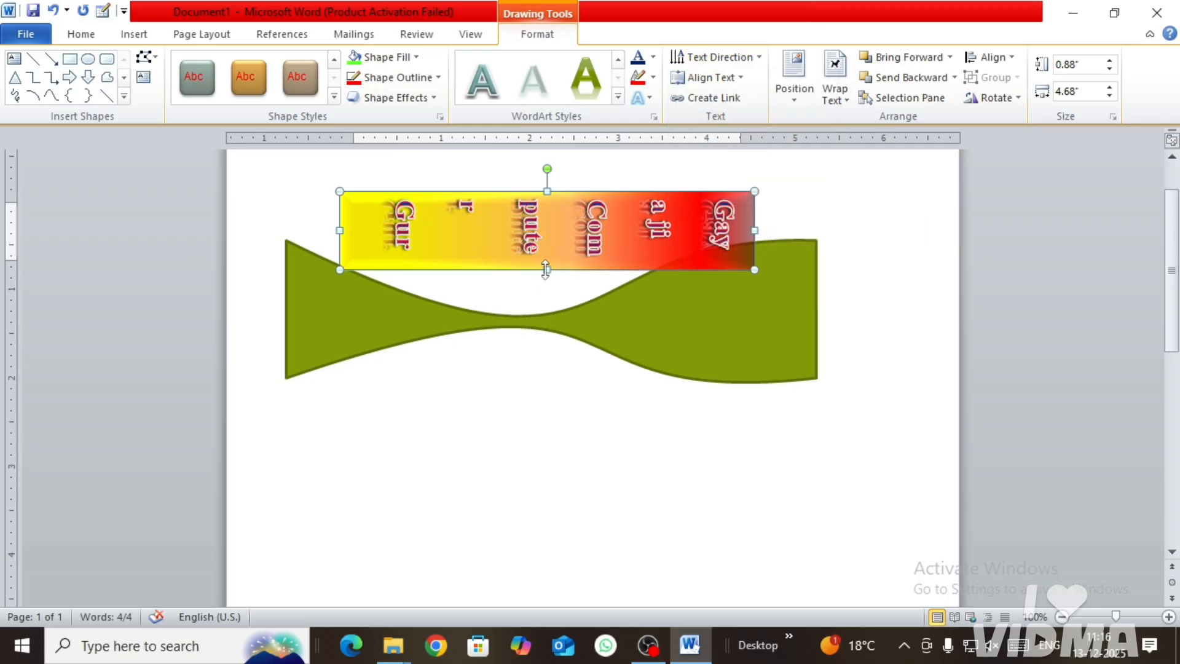
{"action": "left_click_drag", "start_coordinate": [545, 269], "coordinate": [535, 510]}
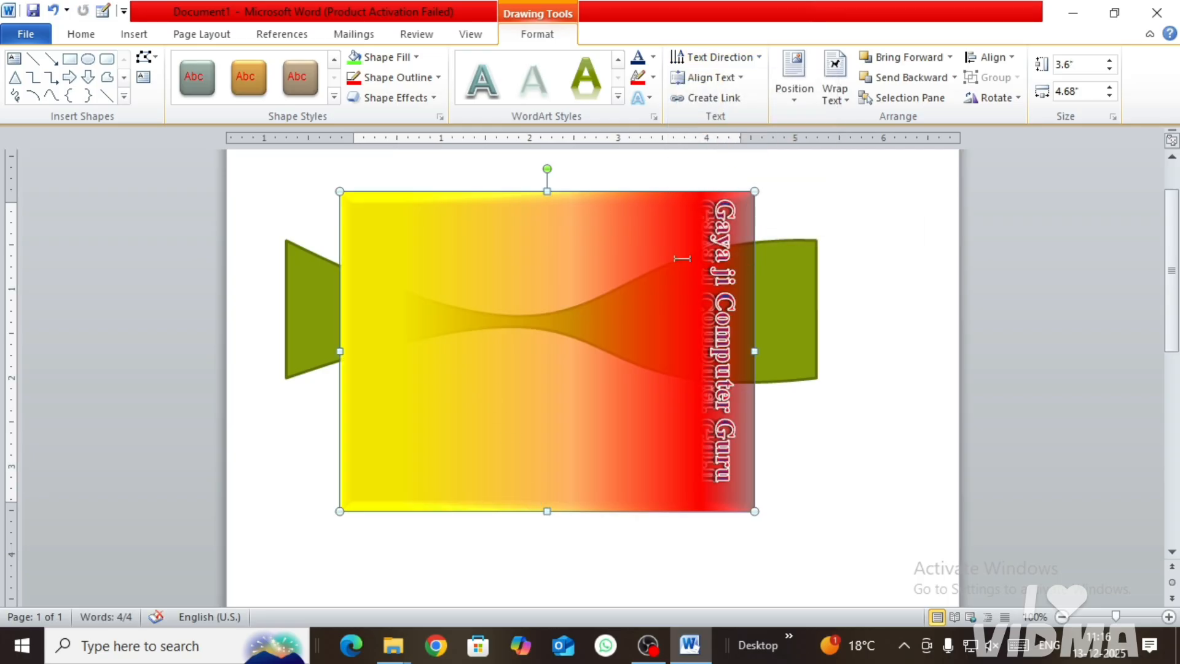
Step: Rotate all text in the text box 270°
{"action": "left_click", "coordinate": [713, 57]}
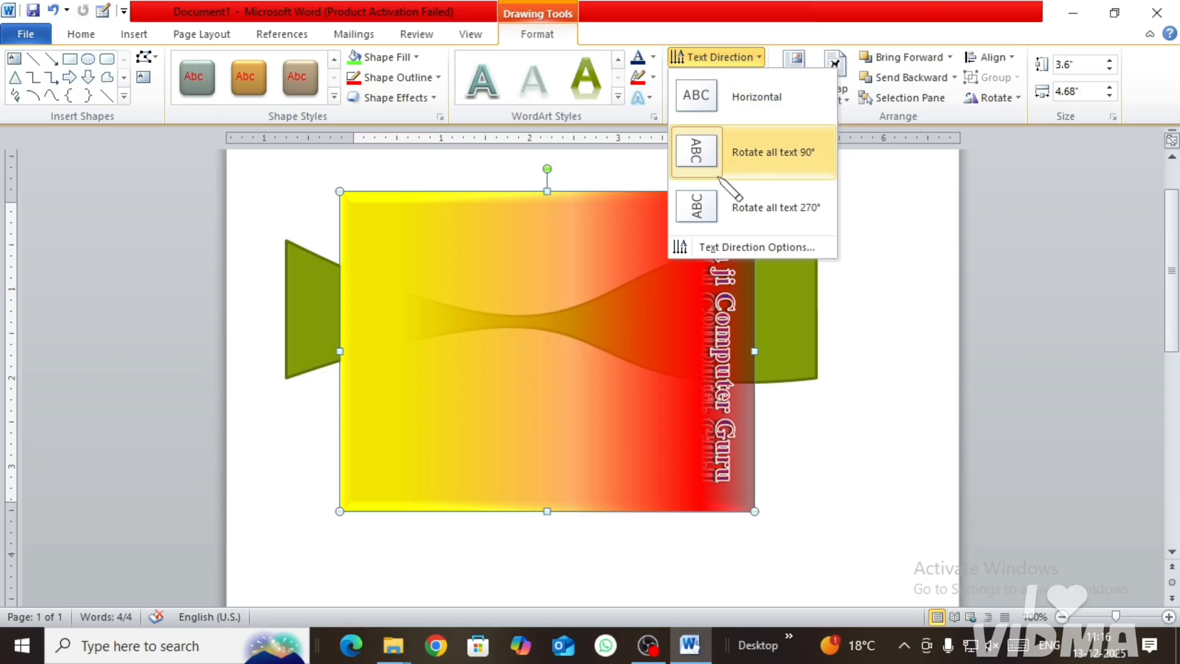
{"action": "left_click", "coordinate": [713, 195]}
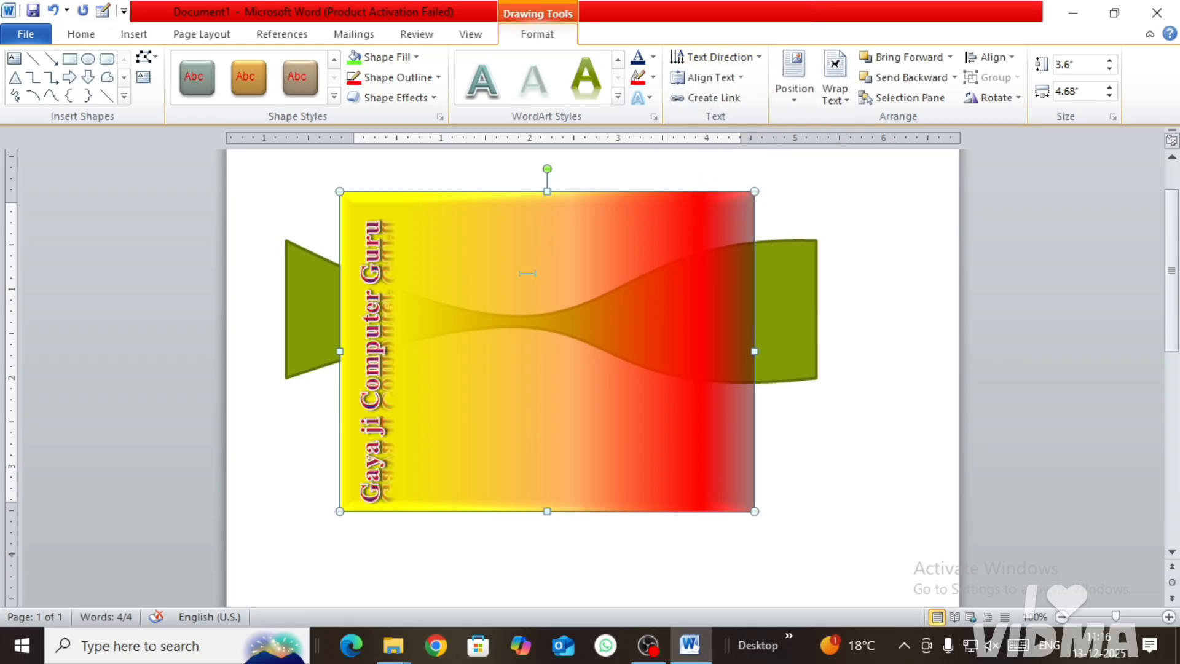
Step: Set the text box's text direction to horizontal and align its text to the middle
{"action": "left_click", "coordinate": [713, 57]}
{"action": "left_click", "coordinate": [741, 100]}
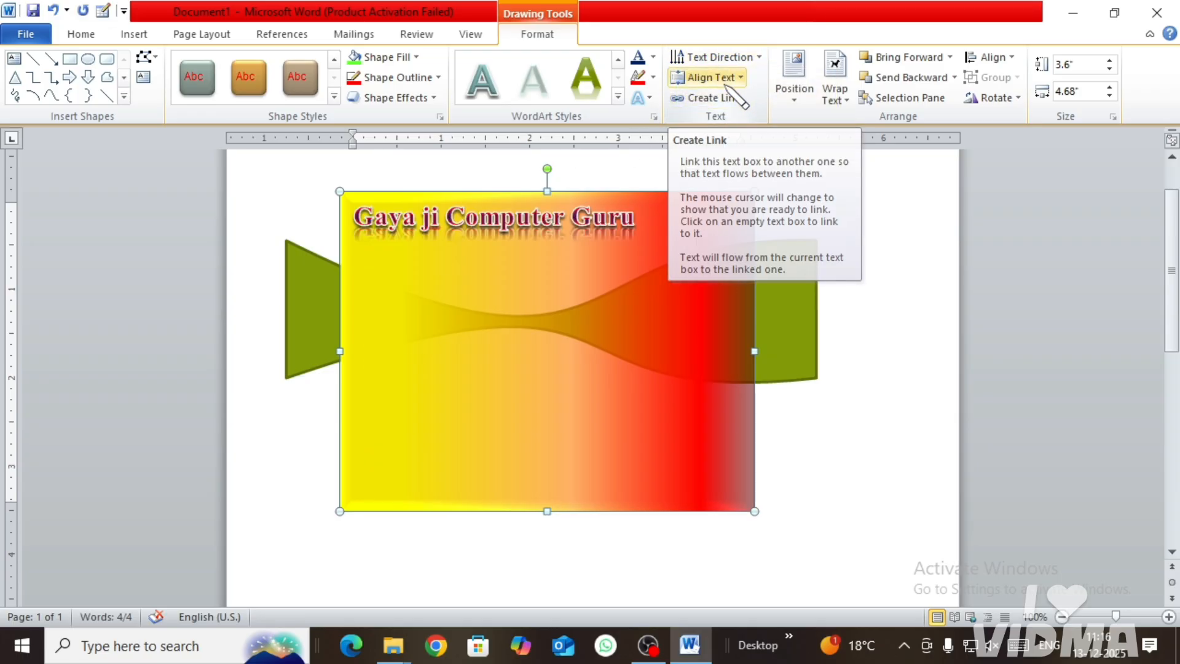
{"action": "left_click", "coordinate": [728, 77]}
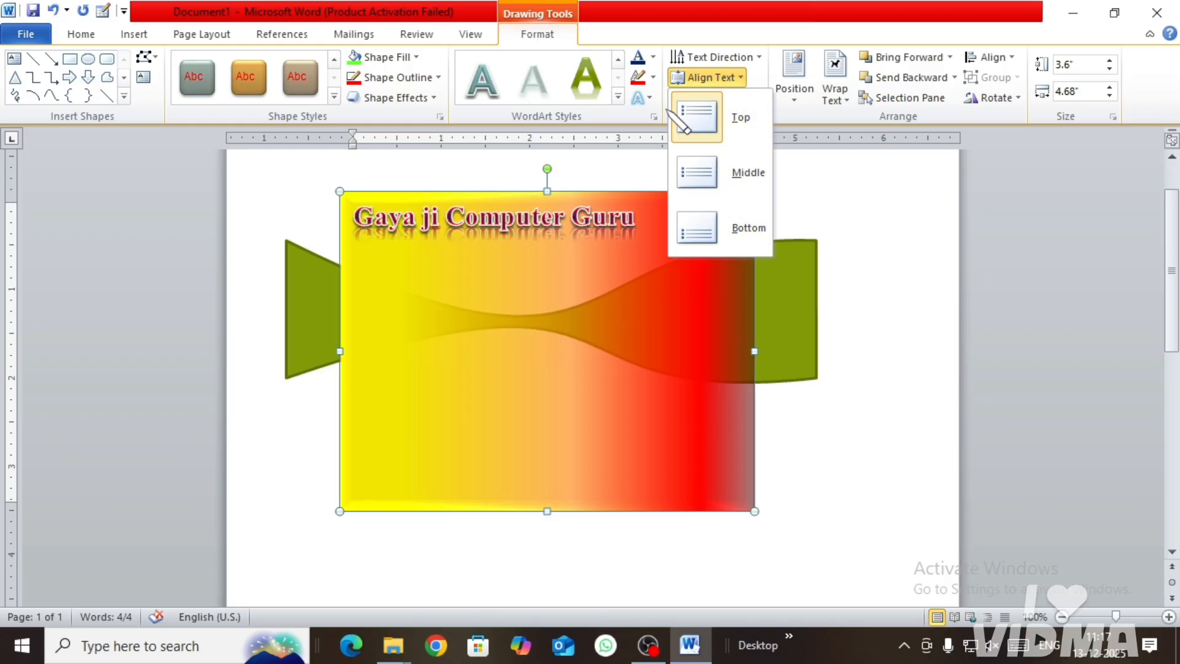
{"action": "left_click", "coordinate": [697, 178]}
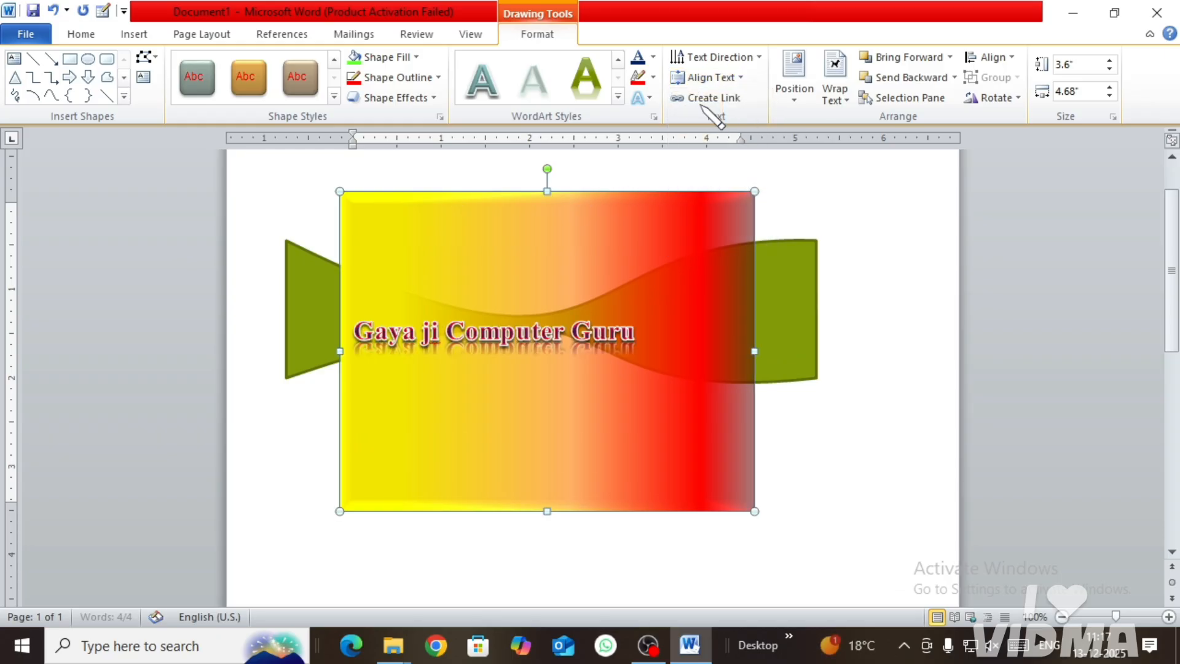
Step: Try to create a text box link from the gradient box, first to itself and to the green shape behind it
{"action": "left_click", "coordinate": [734, 102]}
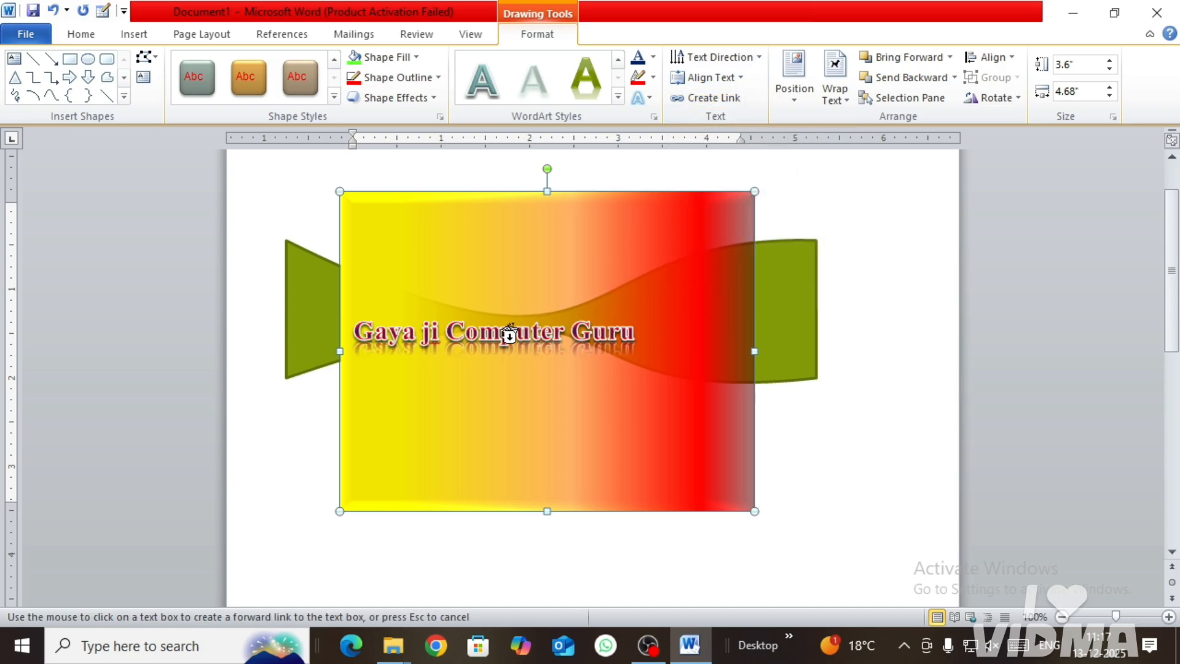
{"action": "left_click", "coordinate": [455, 356]}
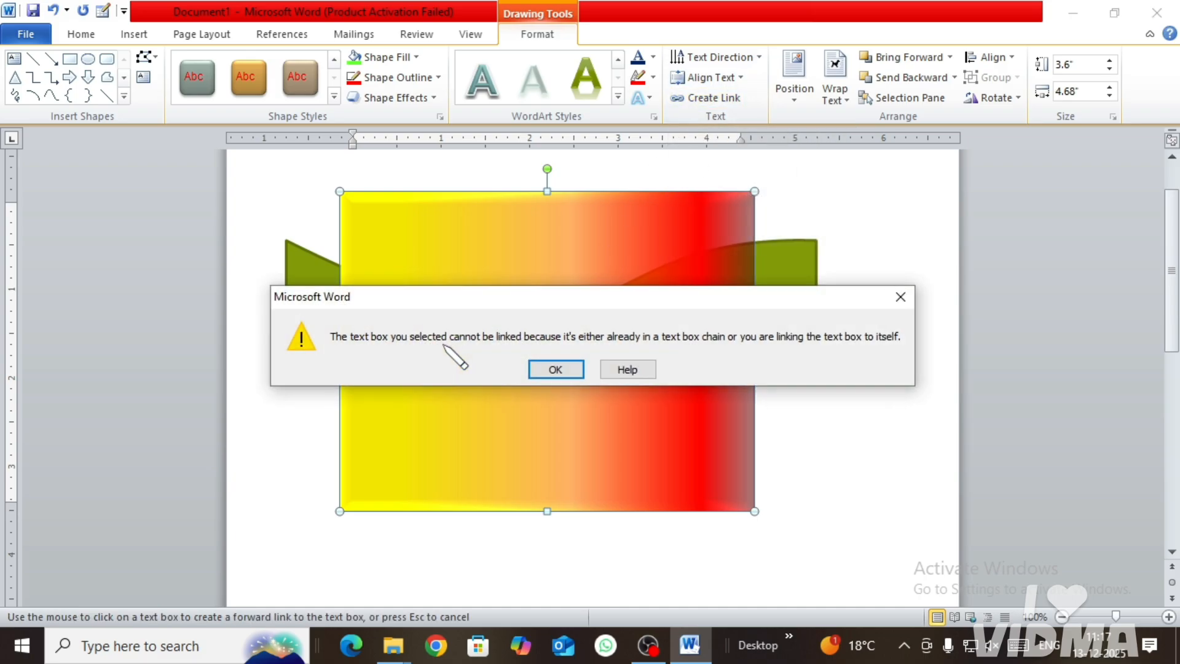
{"action": "left_click", "coordinate": [538, 361]}
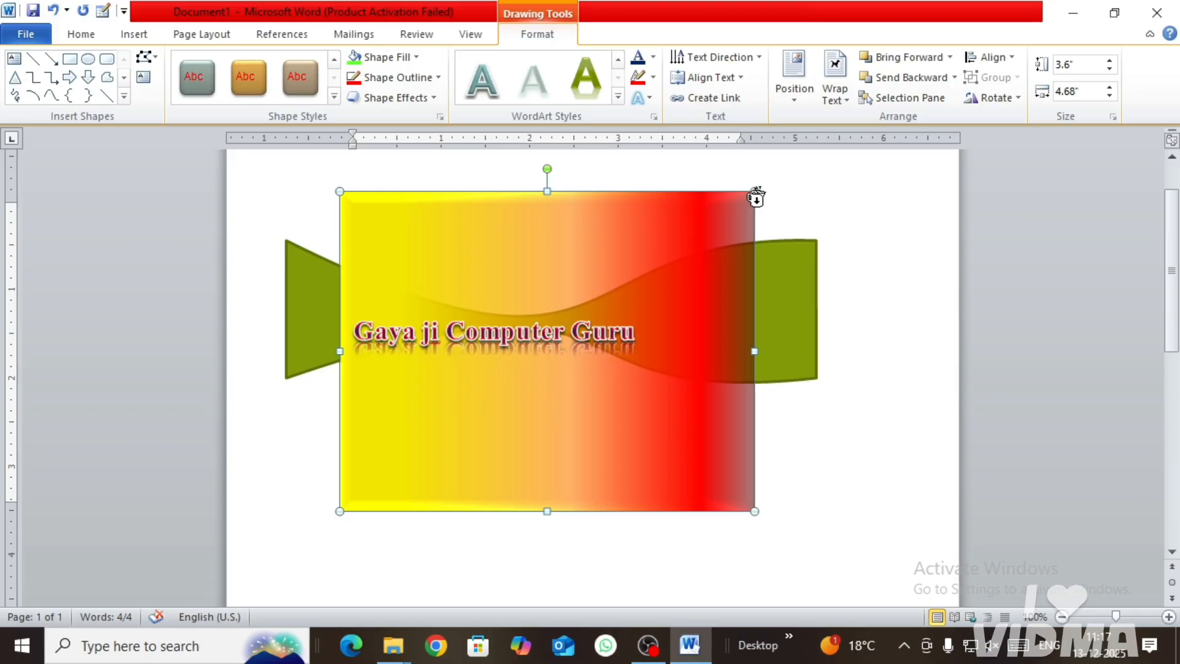
{"action": "left_click", "coordinate": [789, 280]}
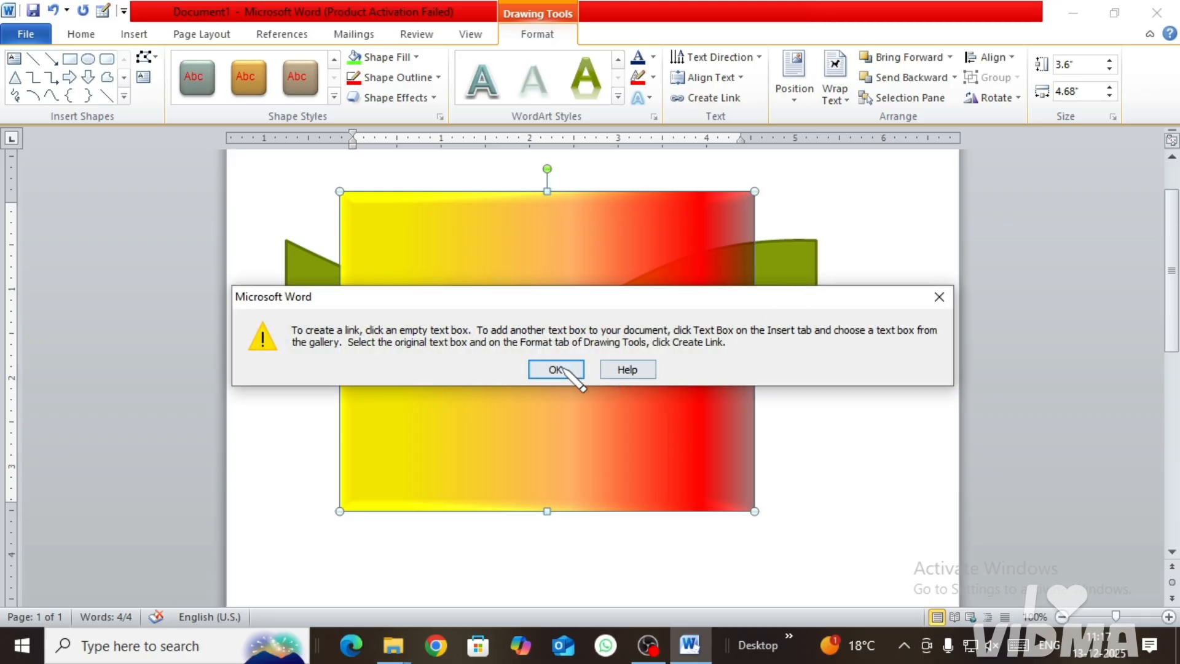
{"action": "left_click", "coordinate": [939, 297]}
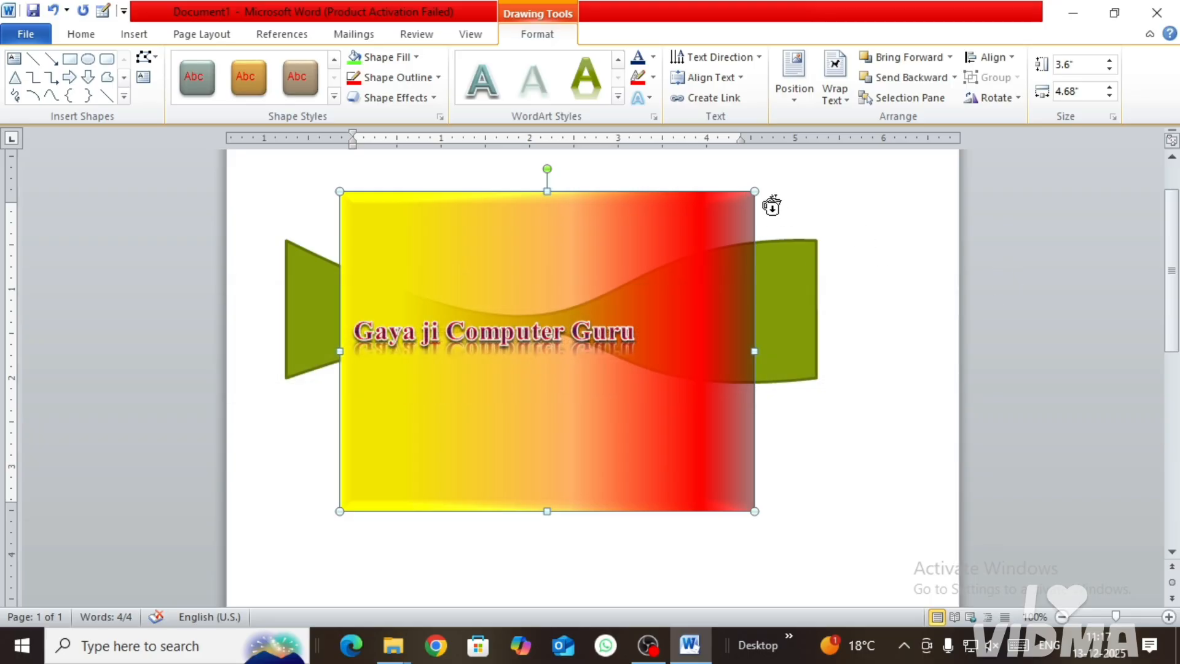
Step: Delete the gradient text box and try to complete the pending link on the green shape
{"action": "key", "text": "Delete"}
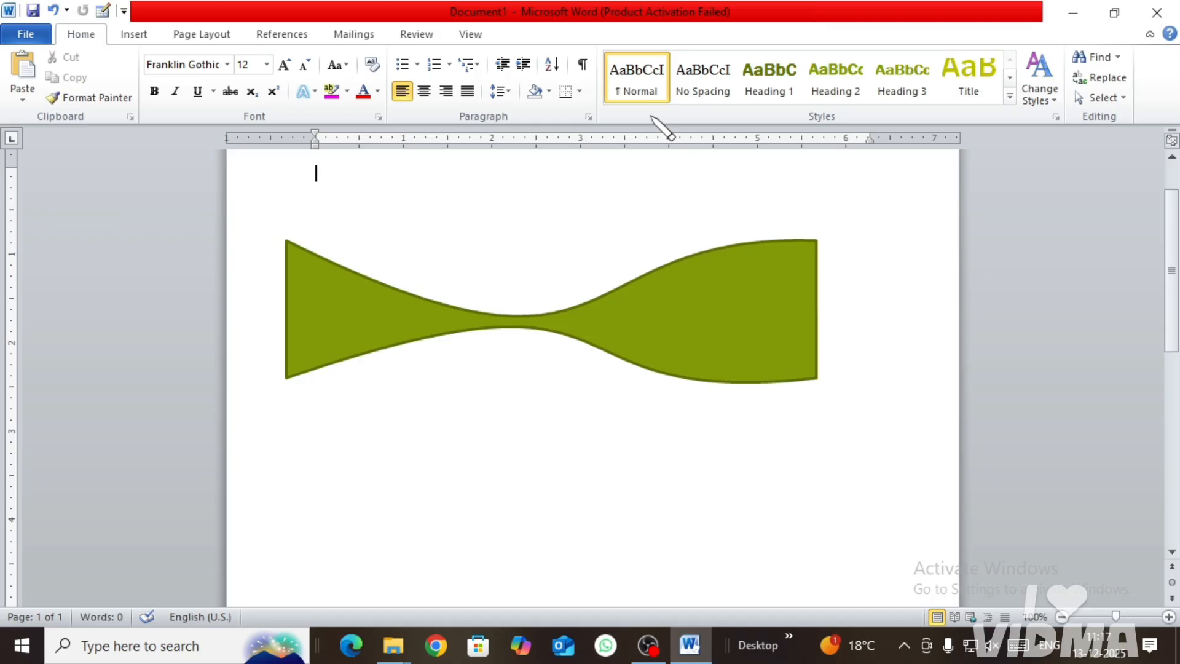
{"action": "left_click", "coordinate": [665, 318]}
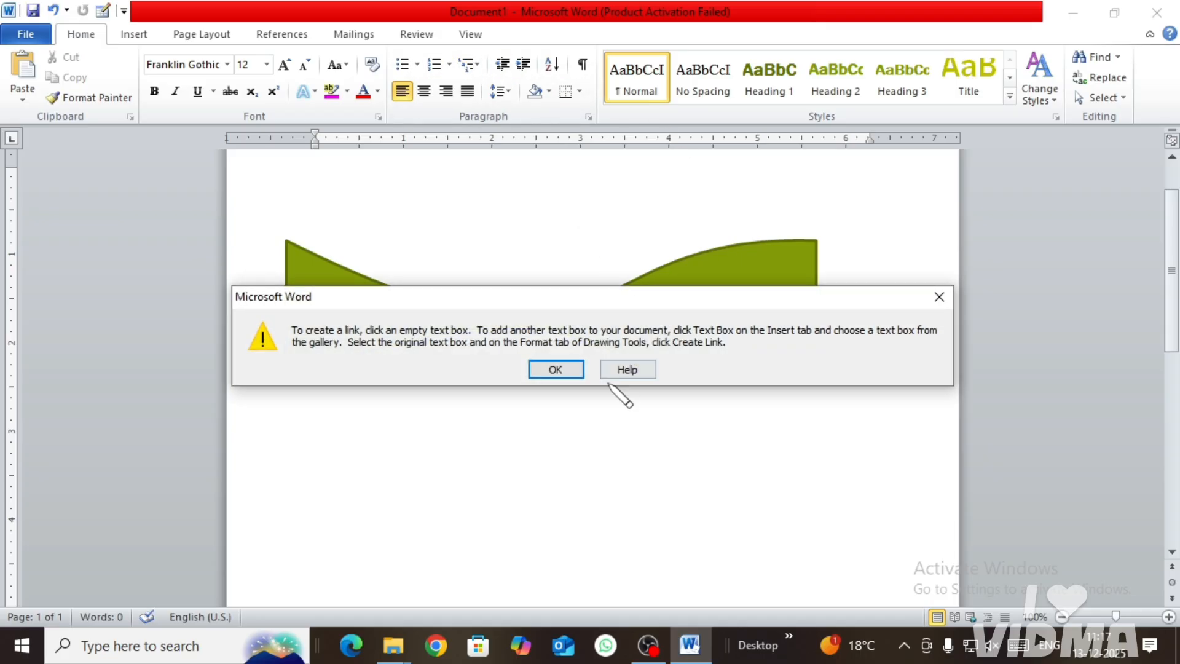
{"action": "left_click", "coordinate": [572, 368]}
{"action": "left_click", "coordinate": [585, 347]}
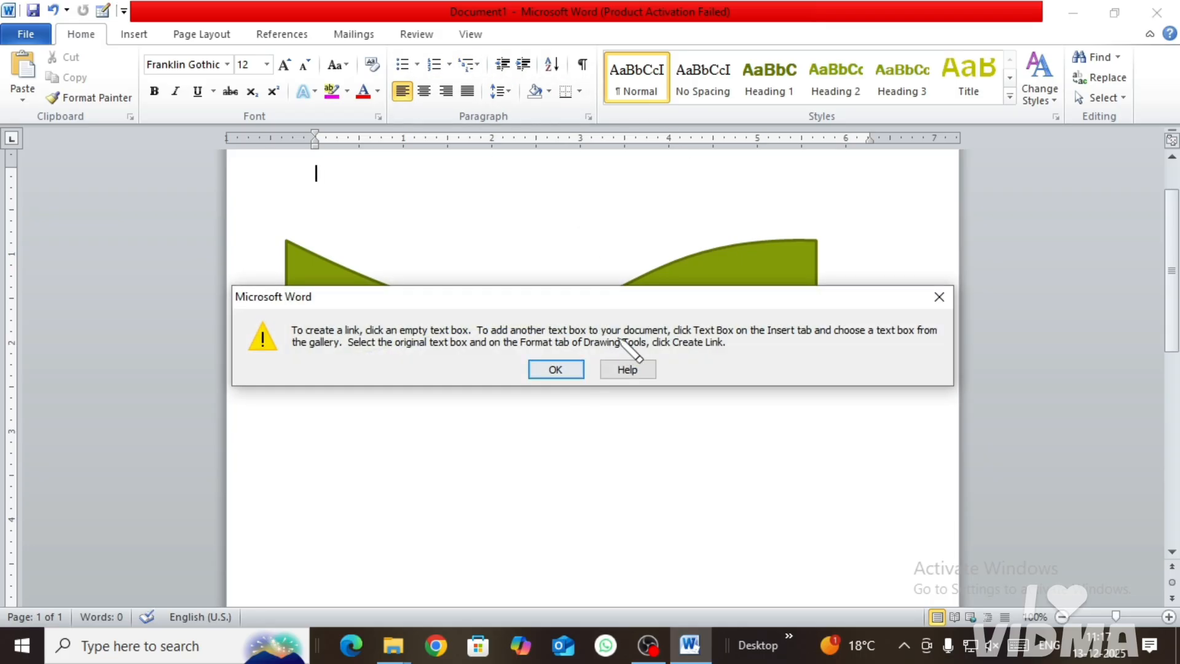
{"action": "left_click", "coordinate": [939, 297]}
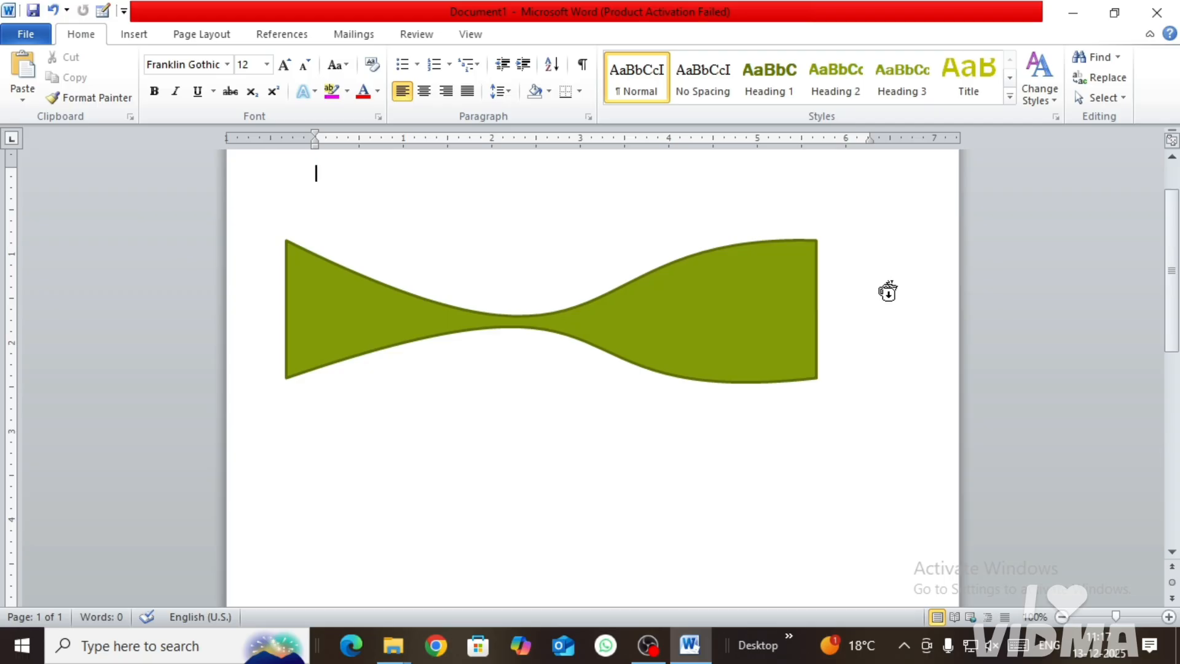
Step: Undo the text box deletion, the middle alignment and the horizontal text direction
{"action": "key", "text": "ctrl+z"}
{"action": "key", "text": "ctrl+z"}
{"action": "key", "text": "ctrl+z"}
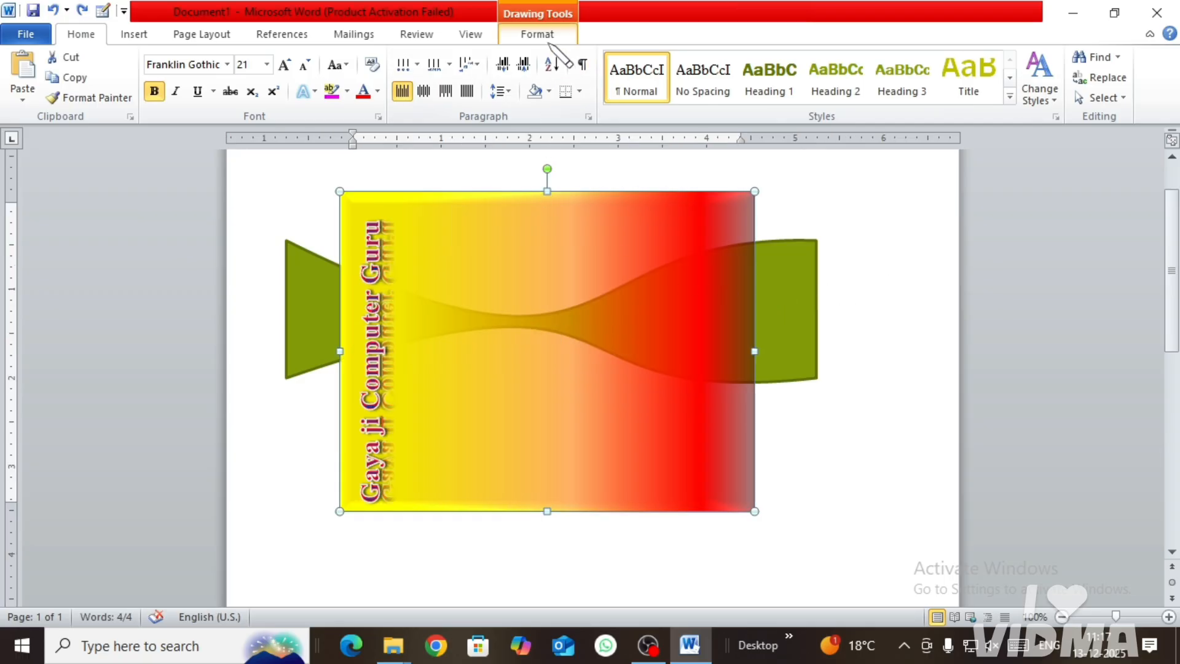
Step: Look over the available shapes, and preview the position presets for the text box without applying one
{"action": "left_click", "coordinate": [538, 35]}
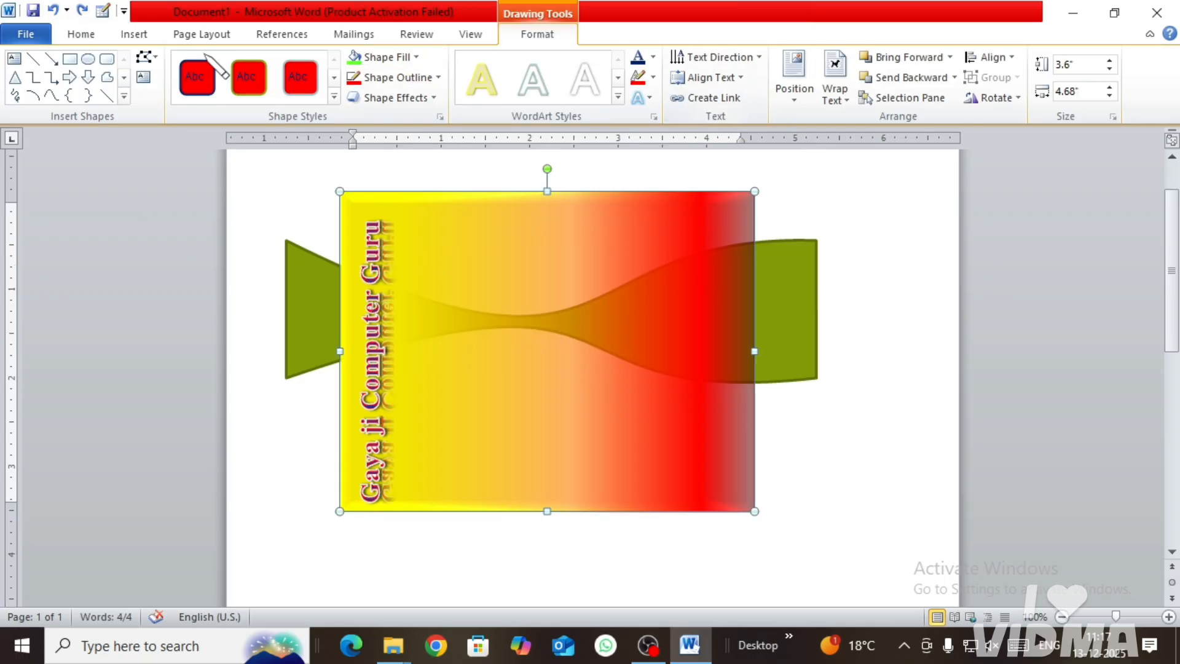
{"action": "left_click", "coordinate": [124, 97]}
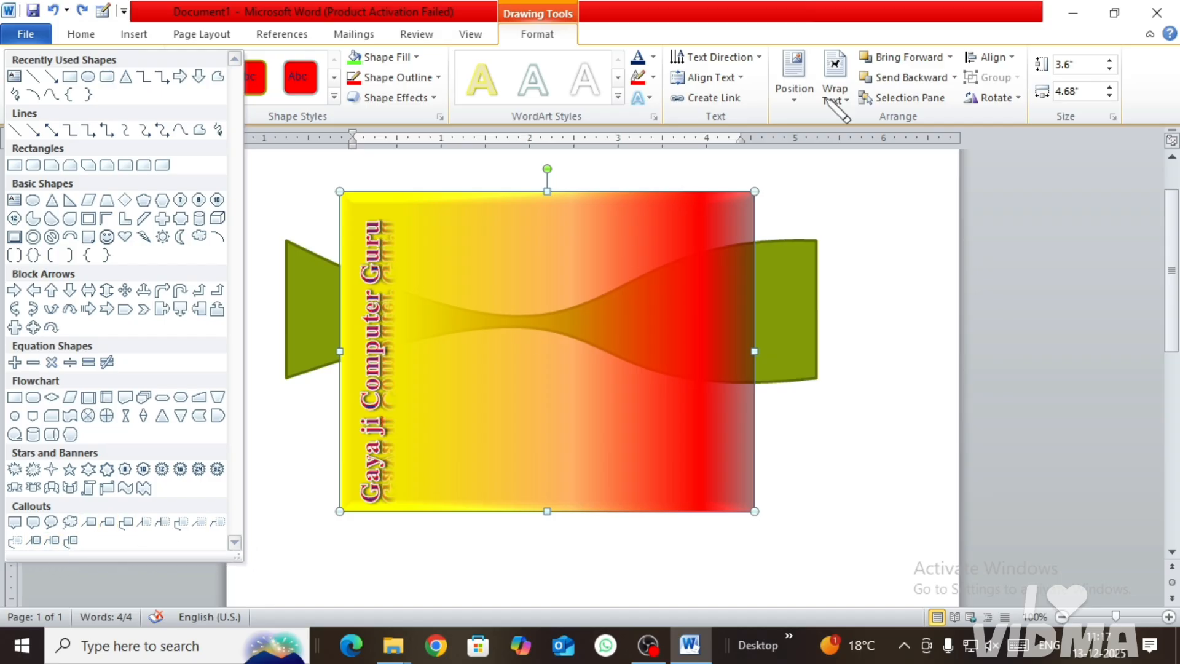
{"action": "left_click", "coordinate": [870, 204]}
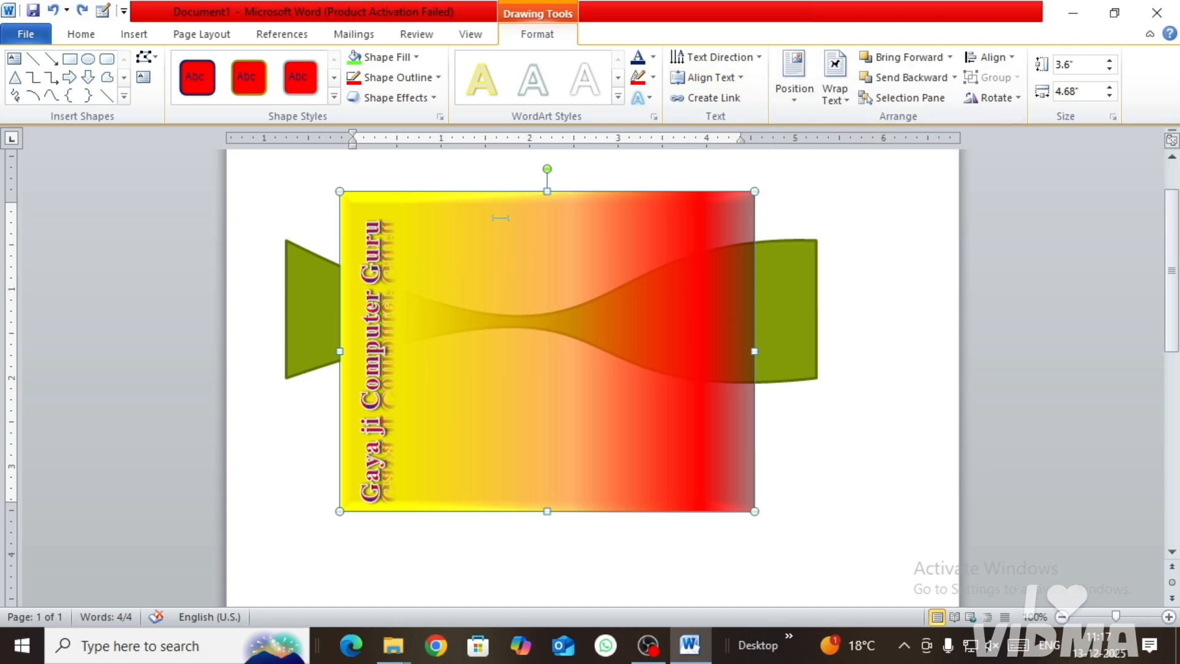
{"action": "left_click", "coordinate": [794, 99]}
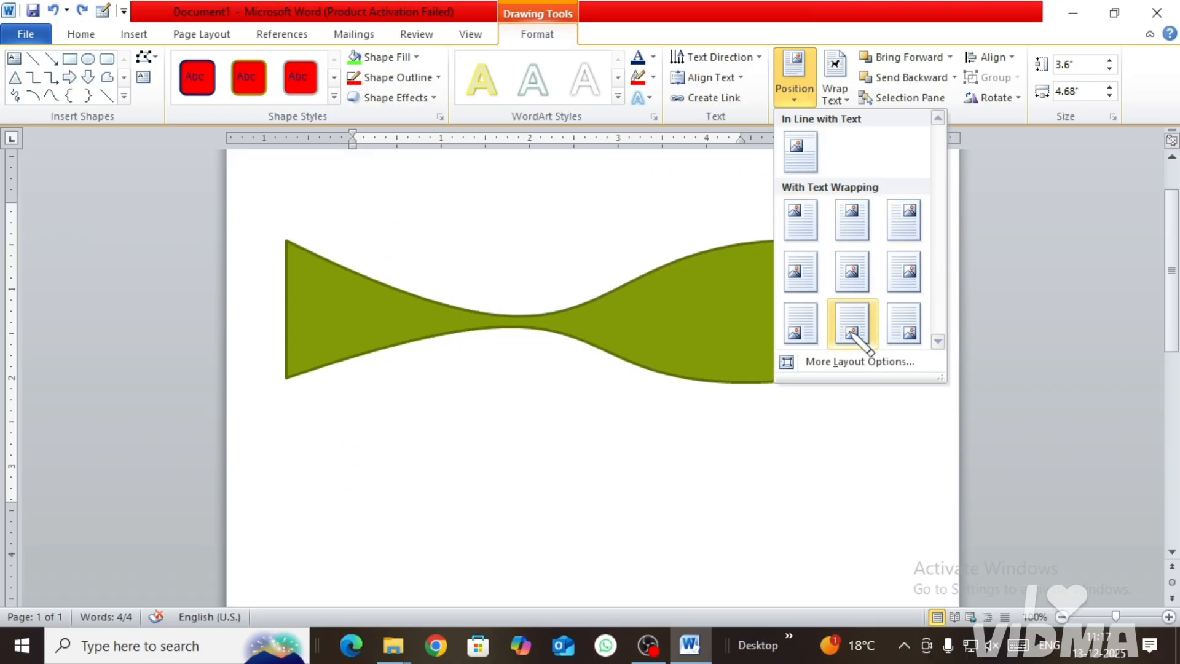
{"action": "left_click", "coordinate": [749, 191]}
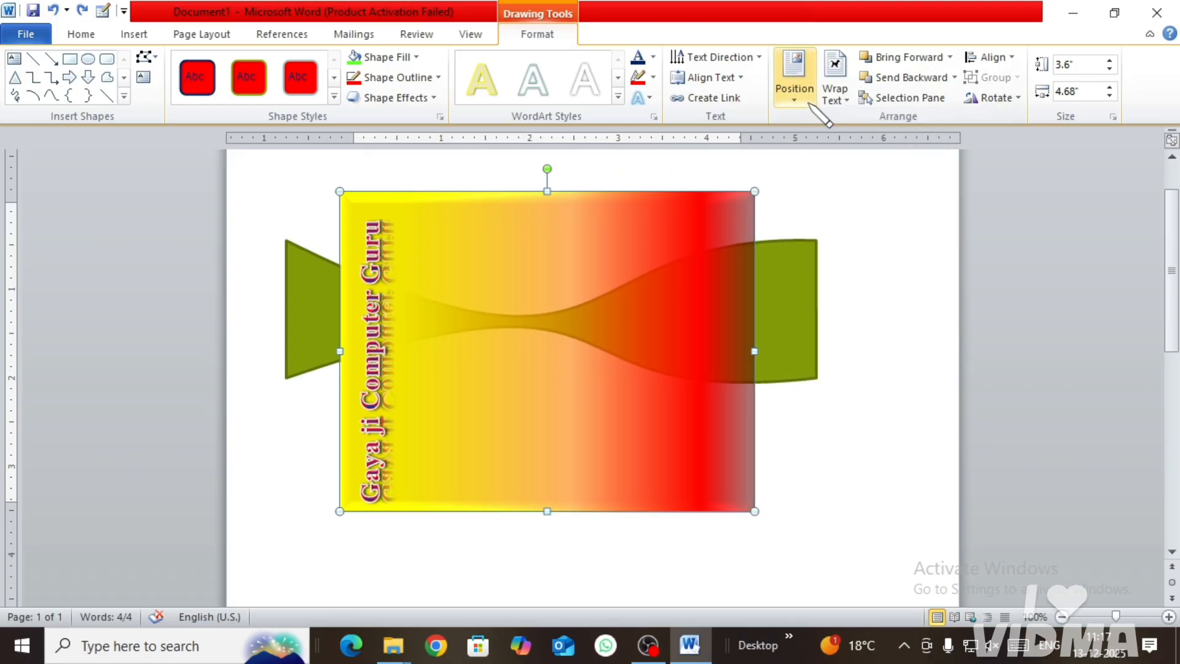